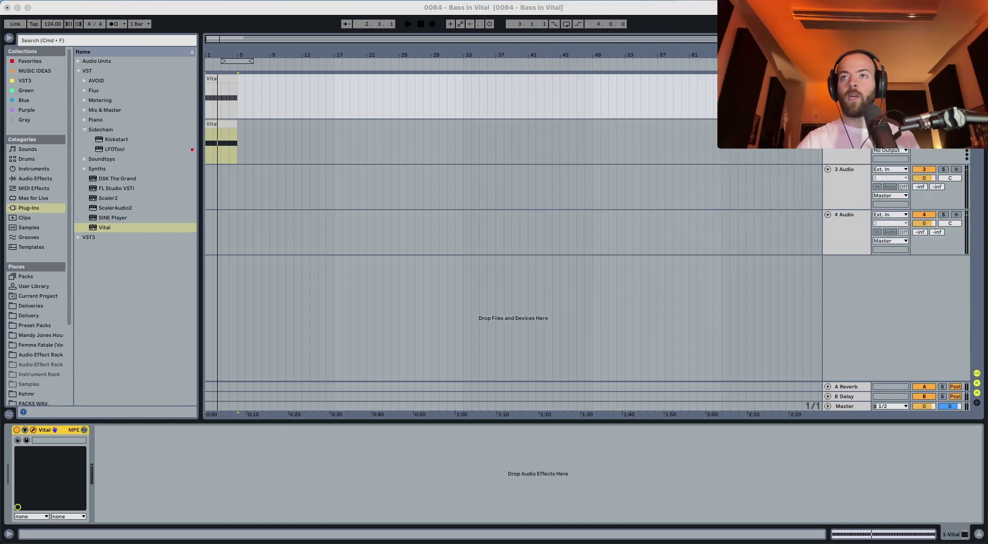
Hide the browser, open the first Vital track's MIDI clip in the note editor and audition its D1 bass pattern
{"action": "key", "text": "super+Tab"}
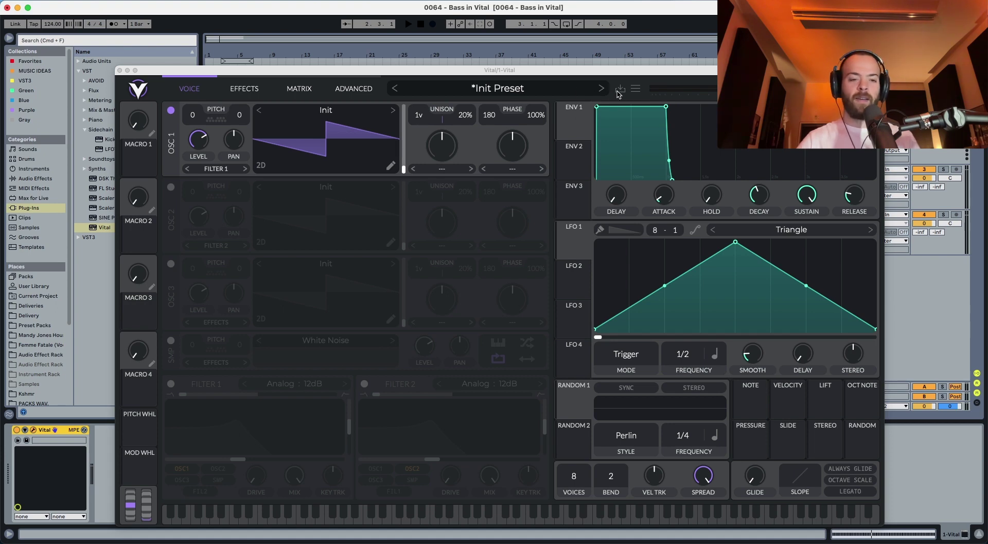
{"action": "key", "text": "space"}
{"action": "left_click", "coordinate": [10, 38]}
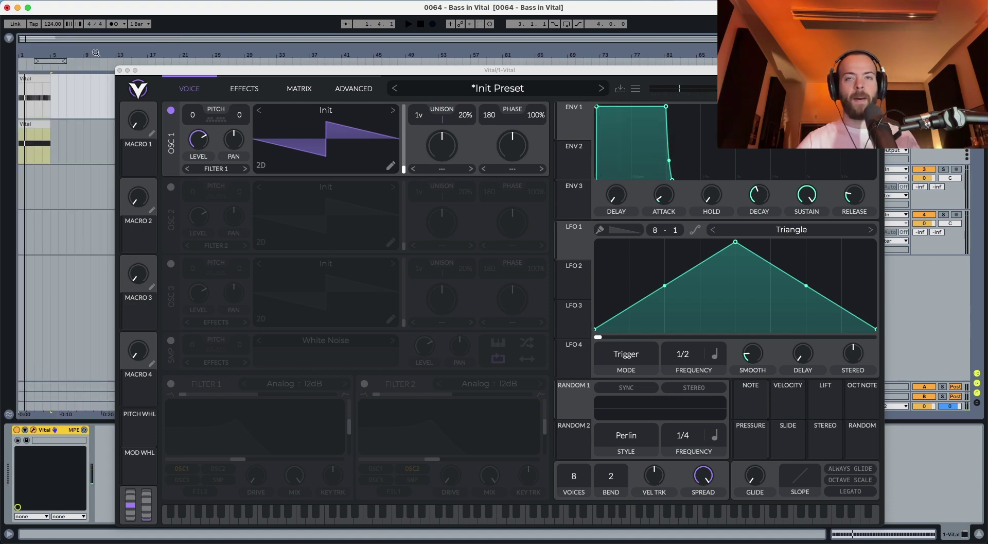
{"action": "left_click_drag", "start_coordinate": [22, 54], "coordinate": [33, 70]}
{"action": "double_click", "coordinate": [37, 78]}
{"action": "left_click_drag", "start_coordinate": [195, 71], "coordinate": [189, 39]}
{"action": "left_click", "coordinate": [113, 38]}
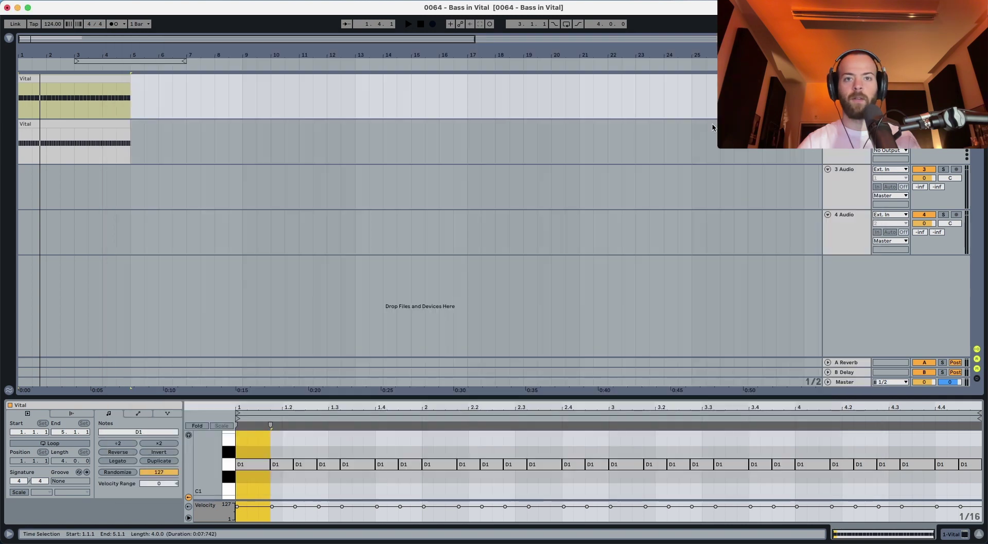
{"action": "key", "text": "space"}
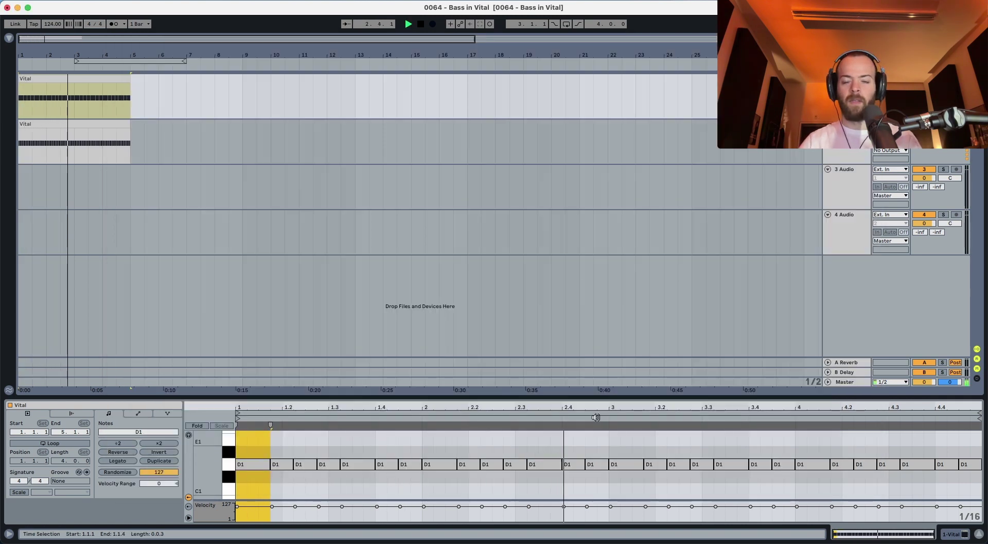
{"action": "key", "text": "space"}
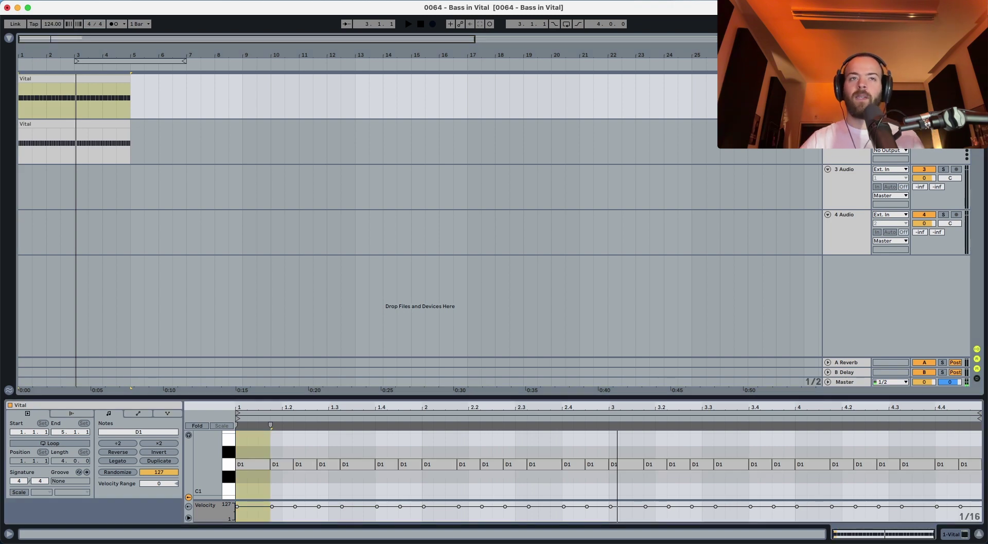
Show the first track's device chain, open its Vital synth with Init Preset in a repositioned window and audition the raw sound
{"action": "key", "text": "super+Tab"}
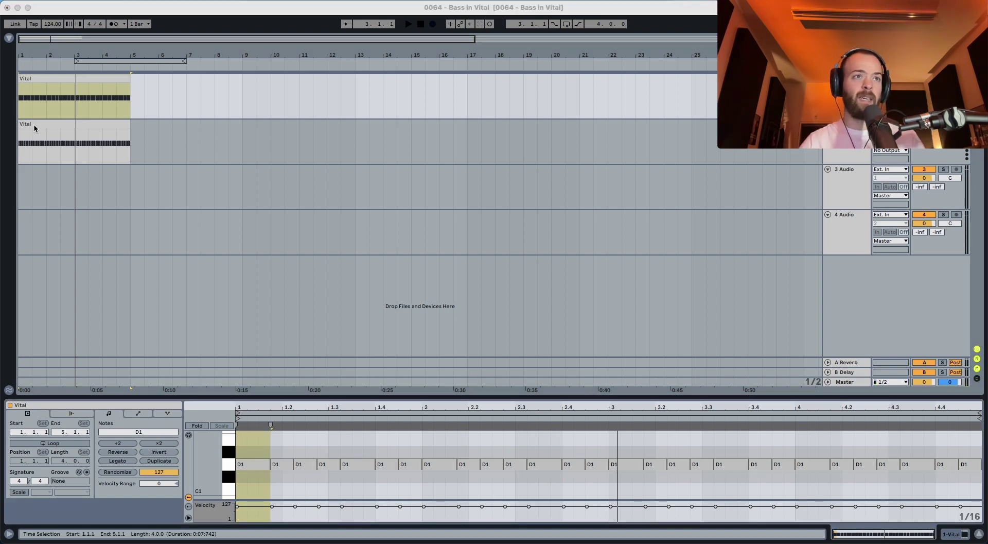
{"action": "left_click", "coordinate": [516, 260]}
{"action": "key", "text": "shift+Tab"}
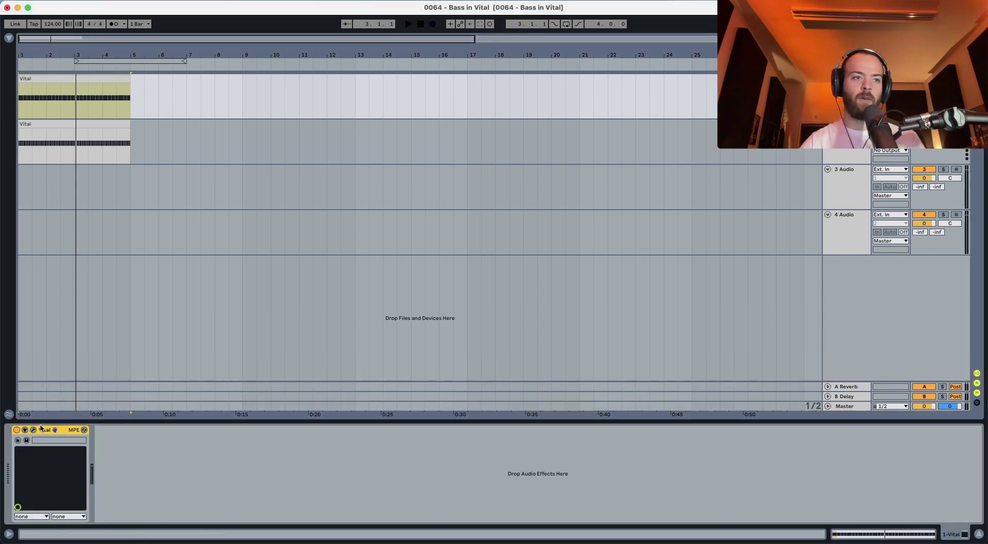
{"action": "key", "text": "super+alt+p"}
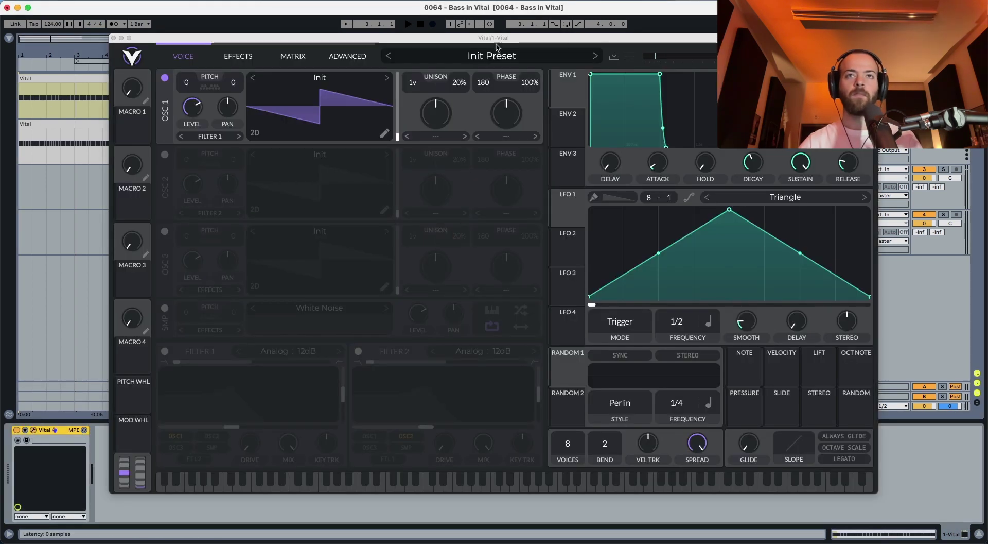
{"action": "left_click_drag", "start_coordinate": [497, 44], "coordinate": [421, 43]}
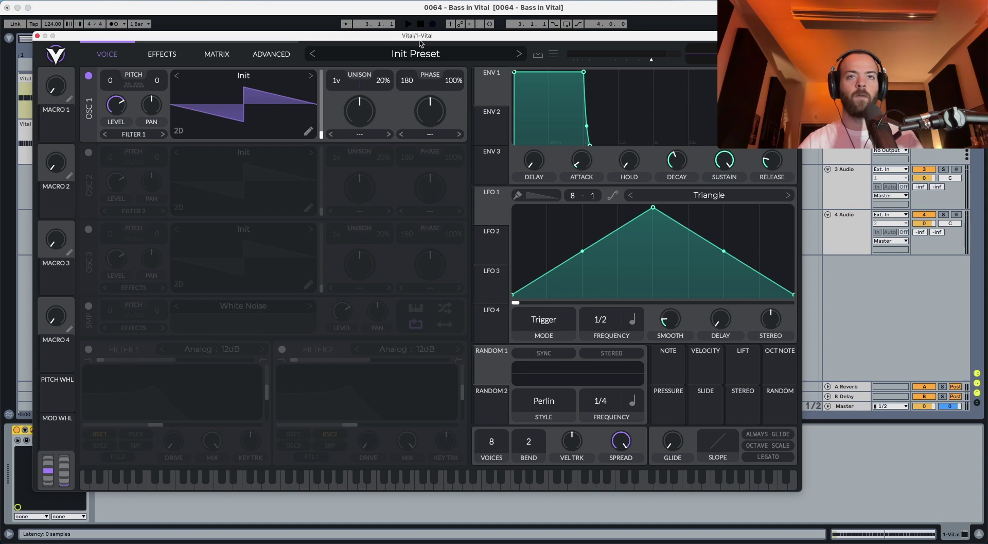
{"action": "key", "text": "space"}
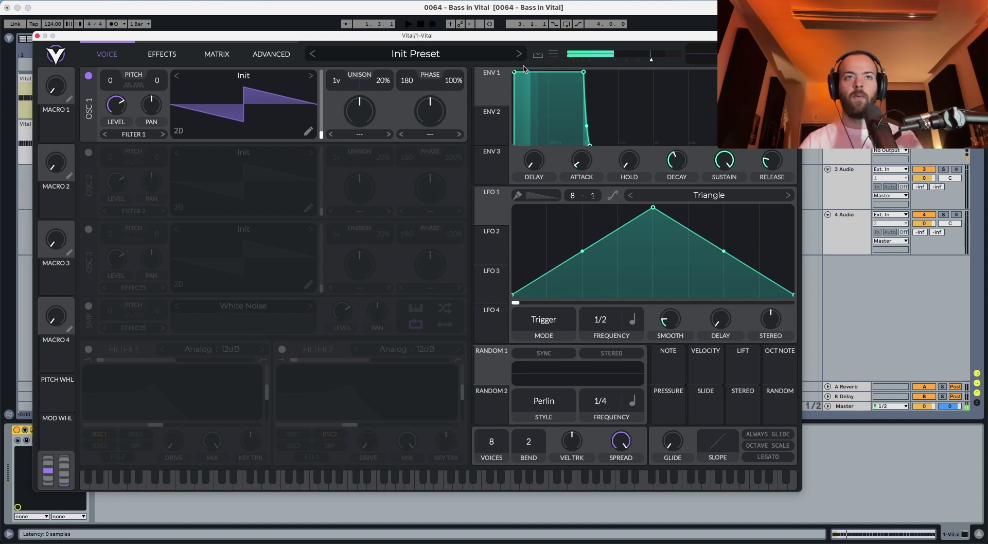
Enable Filter 1 for oscillator 1 and lower its cutoff to the minimum while auditioning the bass
{"action": "left_click", "coordinate": [89, 350]}
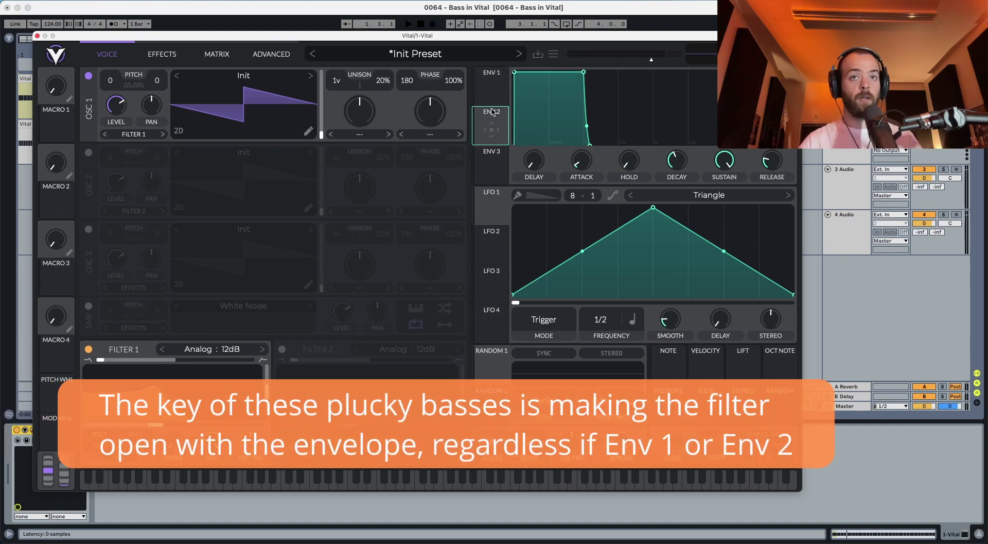
{"action": "key", "text": "space"}
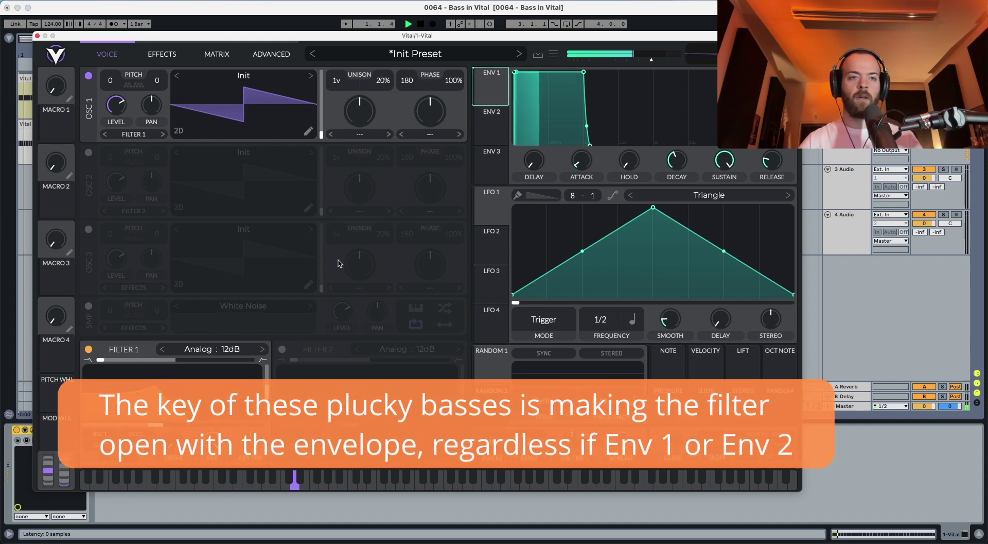
{"action": "left_click_drag", "start_coordinate": [146, 425], "coordinate": [87, 425]}
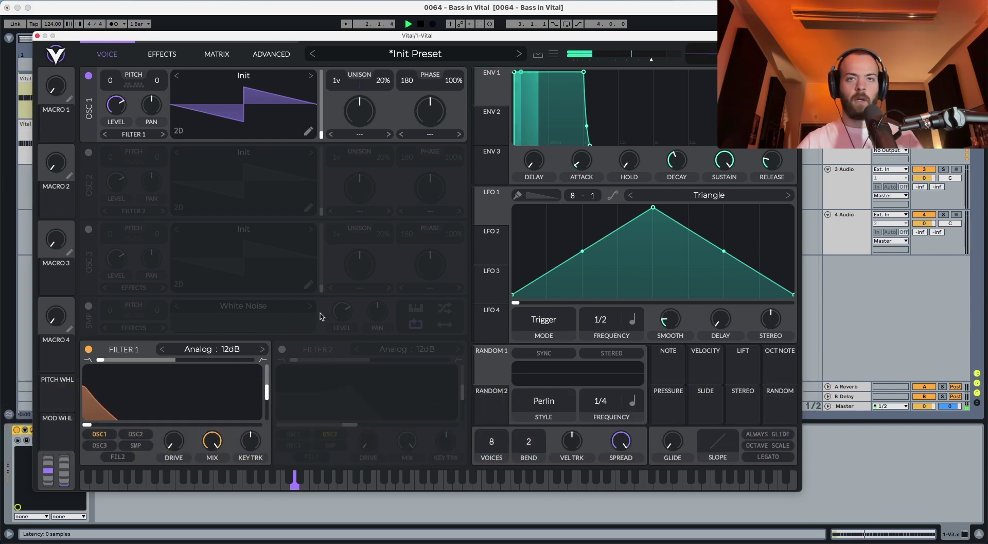
{"action": "key", "text": "space"}
Shape Envelope 2 with a short decay and zero sustain, and assign it to modulate Filter 1's cutoff
{"action": "left_click_drag", "start_coordinate": [584, 72], "coordinate": [546, 165]}
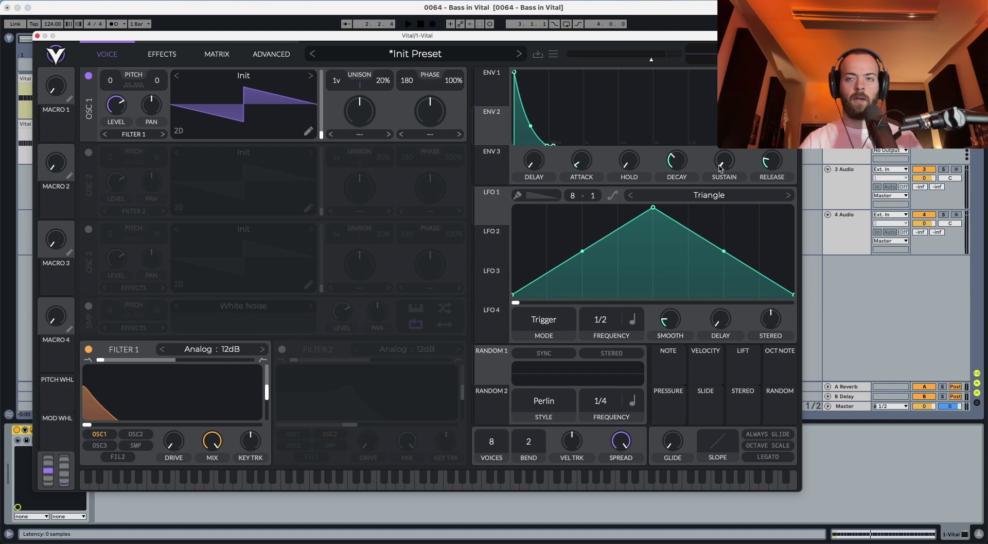
{"action": "left_click_drag", "start_coordinate": [492, 130], "coordinate": [173, 412]}
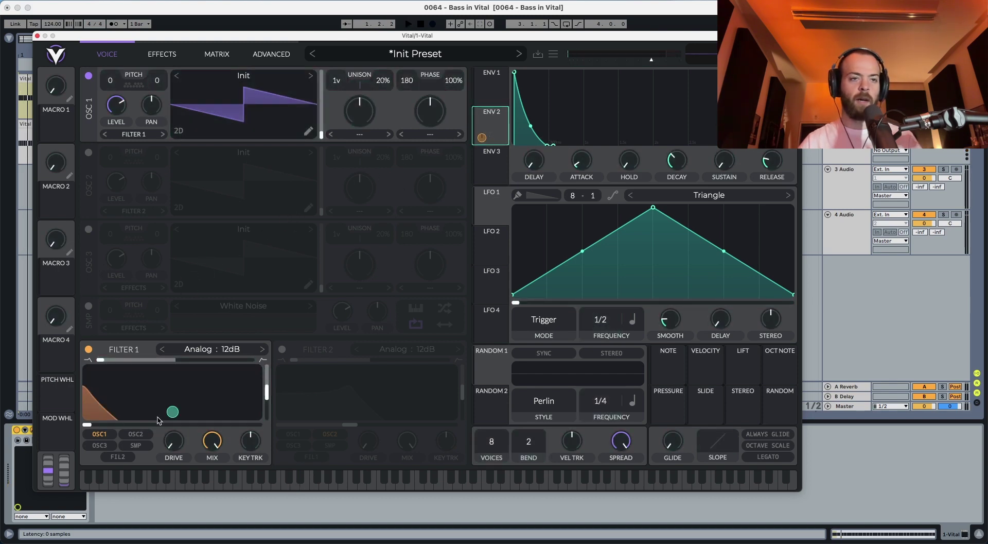
{"action": "key", "text": "space"}
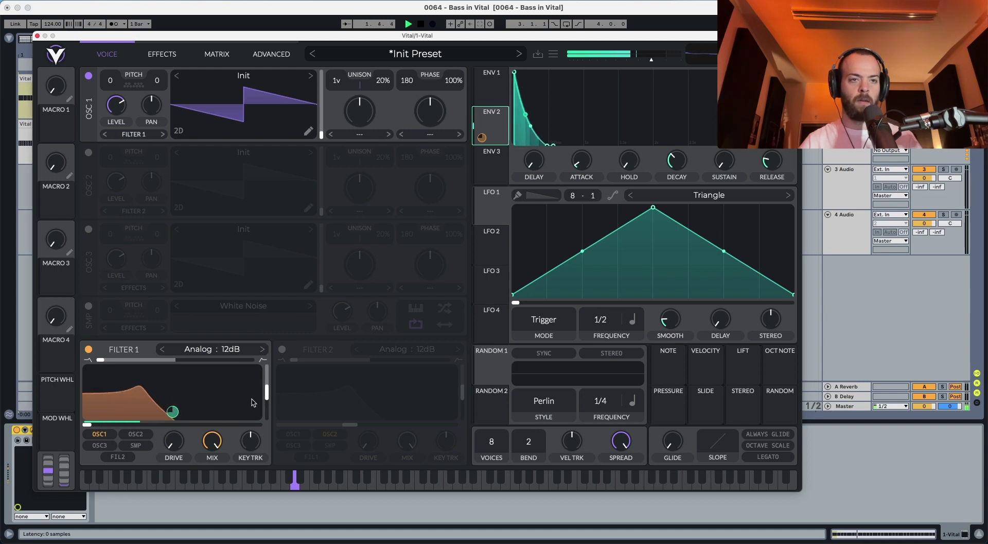
Lower Filter 1's resonance and set its type to Analog 24dB after comparing it with 12dB during playback
{"action": "left_click_drag", "start_coordinate": [265, 395], "coordinate": [263, 418]}
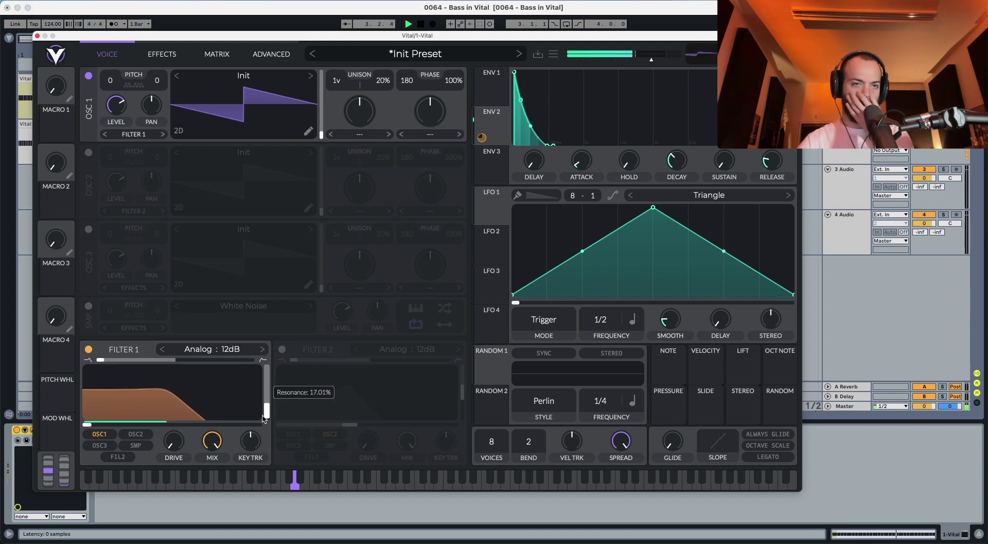
{"action": "left_click", "coordinate": [263, 349]}
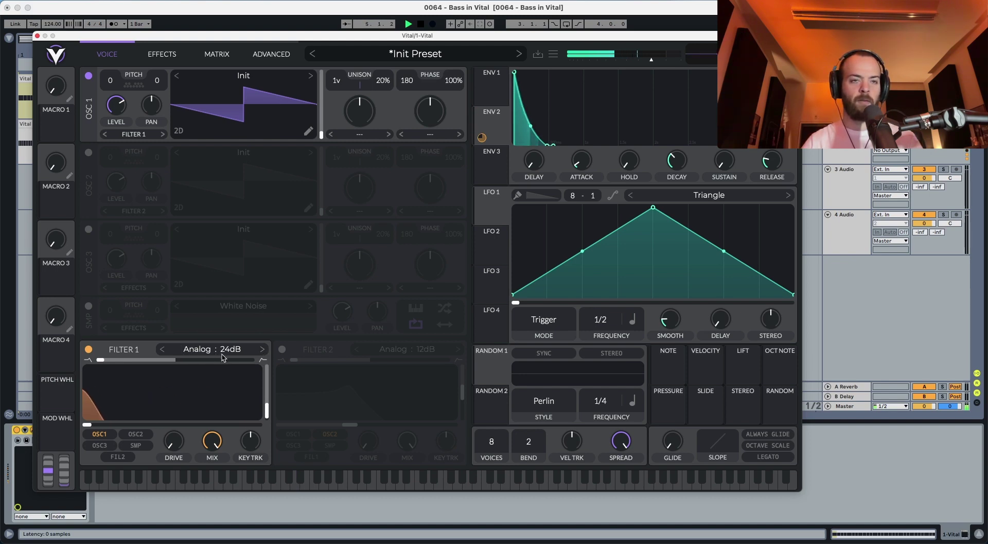
{"action": "left_click", "coordinate": [162, 349]}
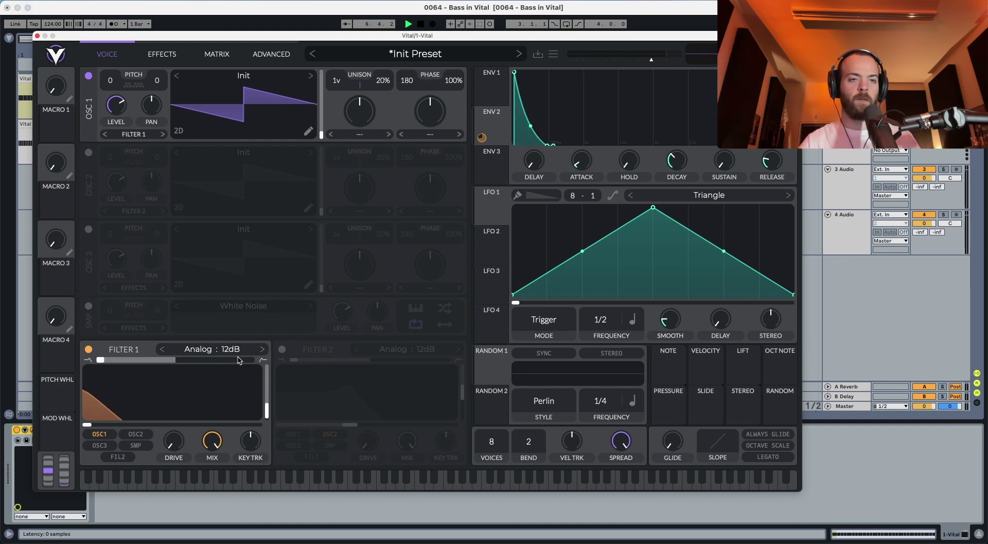
{"action": "left_click", "coordinate": [263, 349]}
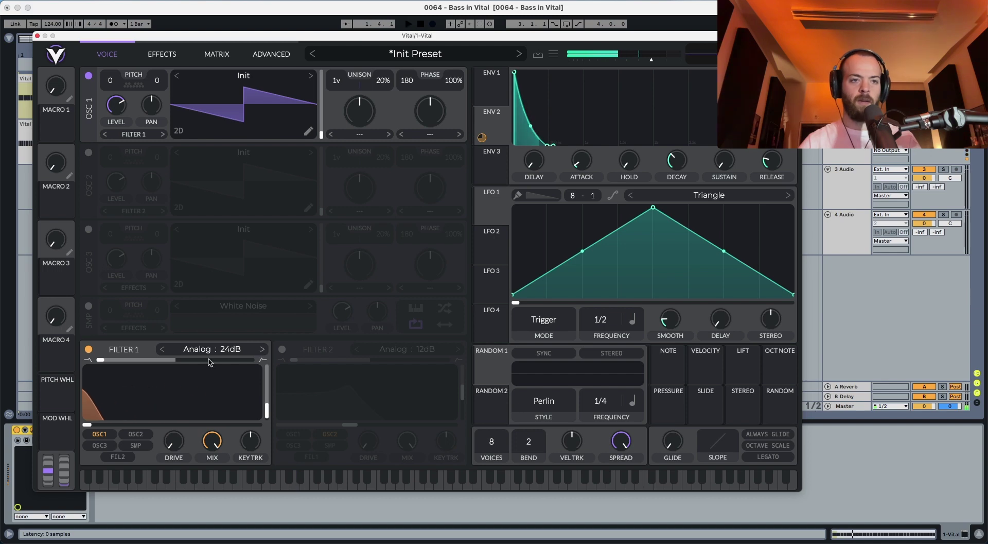
{"action": "key", "text": "space"}
{"action": "mouse_move", "coordinate": [190, 415]}
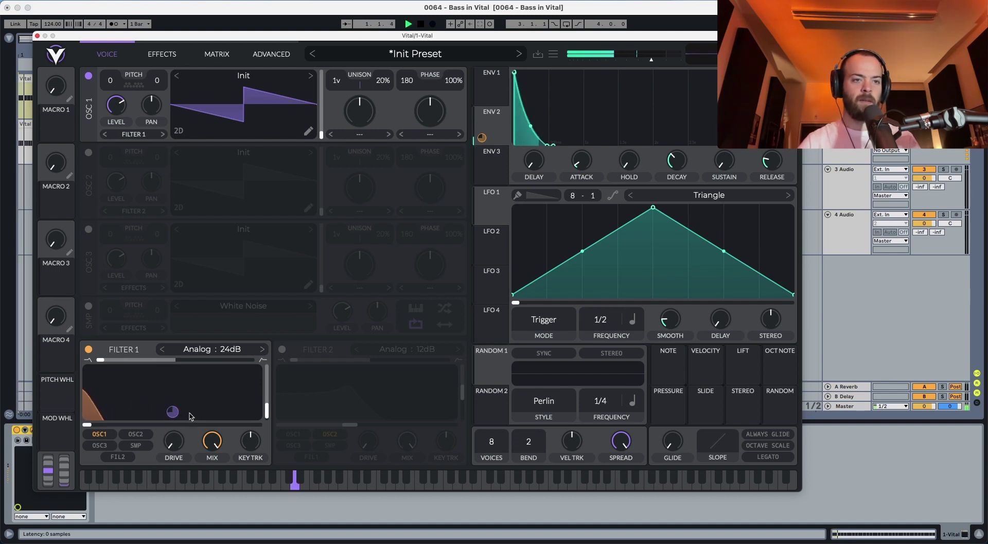
{"action": "key", "text": "space"}
Enable the Soft Clip distortion effect, raise its drive to about 10.23 dB and audition the bass
{"action": "left_click", "coordinate": [162, 53]}
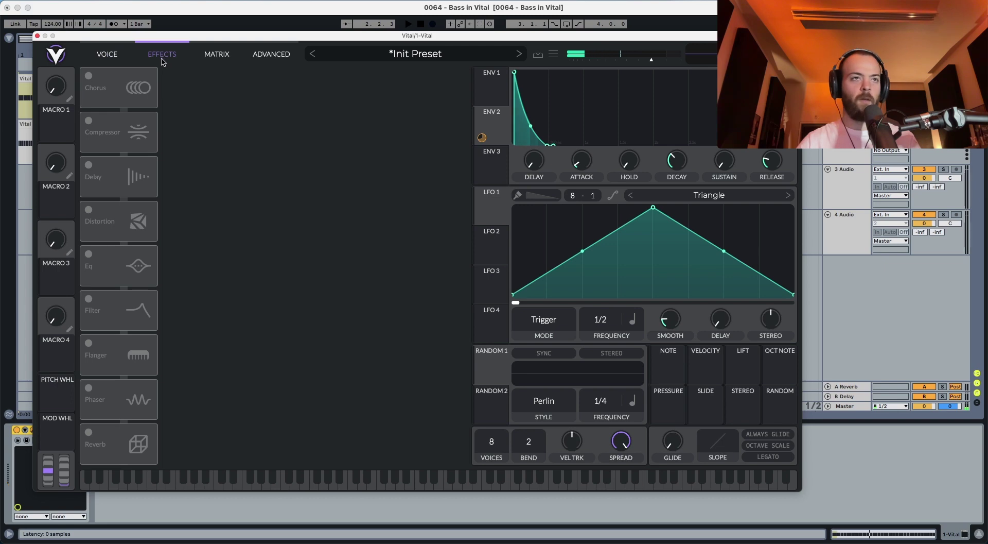
{"action": "left_click", "coordinate": [88, 215]}
{"action": "key", "text": "space"}
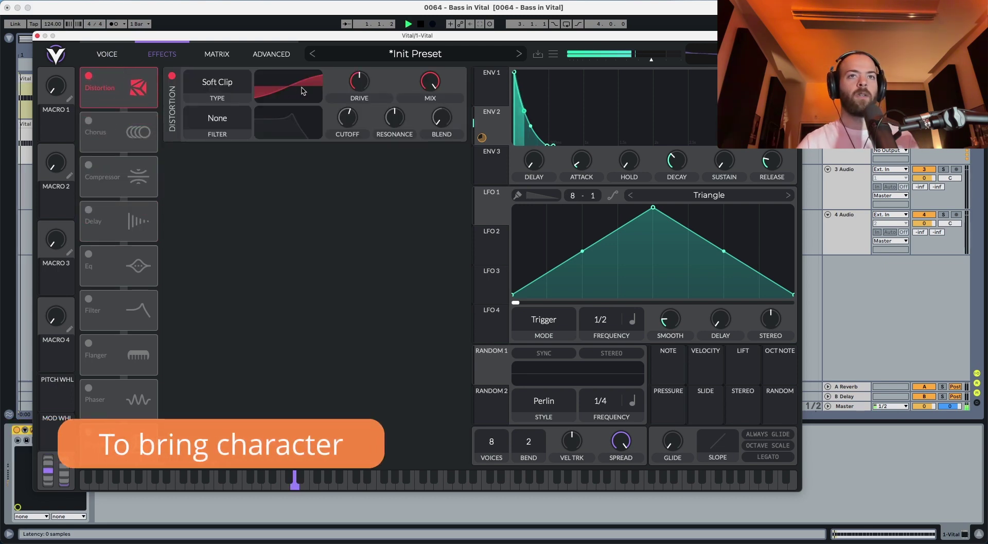
{"action": "left_click_drag", "start_coordinate": [346, 84], "coordinate": [354, 70]}
{"action": "key", "text": "space"}
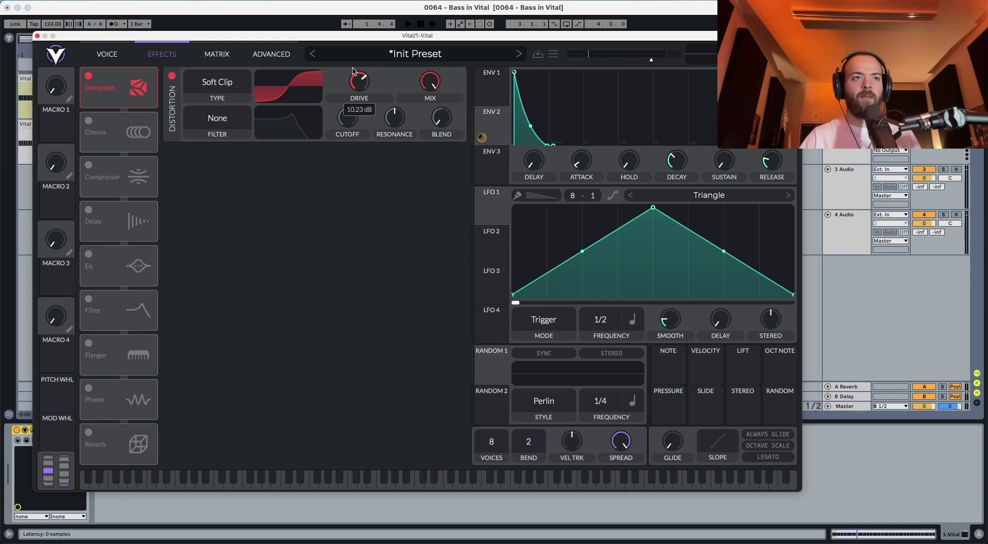
{"action": "key", "text": "space"}
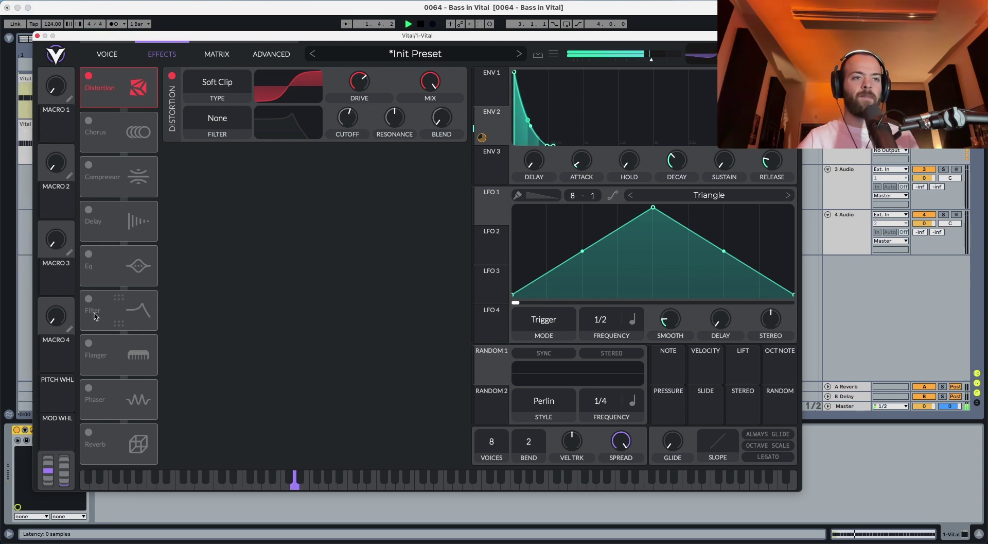
Enable the EQ and Filter effects and order the chain as Distortion, Filter, EQ
{"action": "left_click", "coordinate": [88, 254]}
{"action": "key", "text": "space"}
{"action": "left_click_drag", "start_coordinate": [118, 265], "coordinate": [119, 132]}
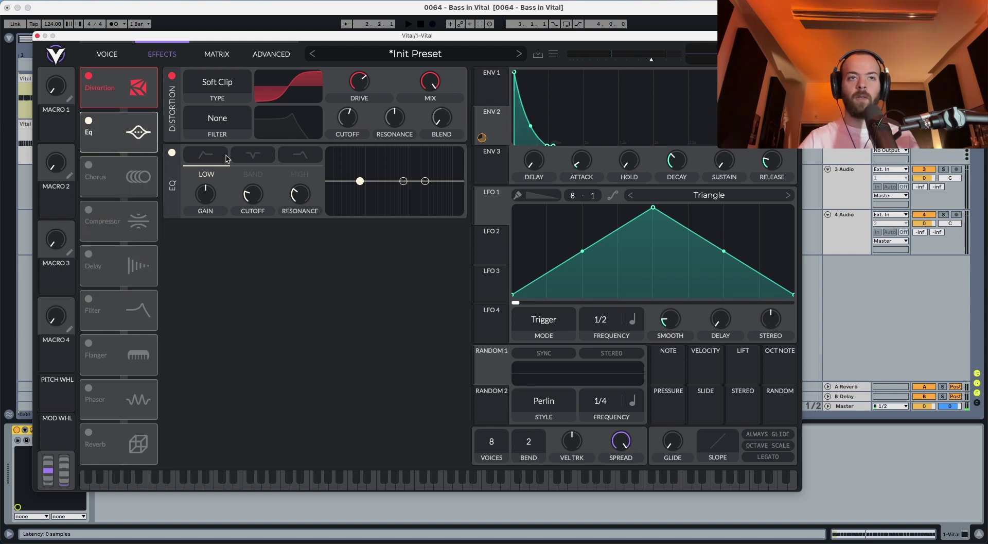
{"action": "left_click", "coordinate": [89, 298]}
{"action": "left_click_drag", "start_coordinate": [103, 309], "coordinate": [124, 124]}
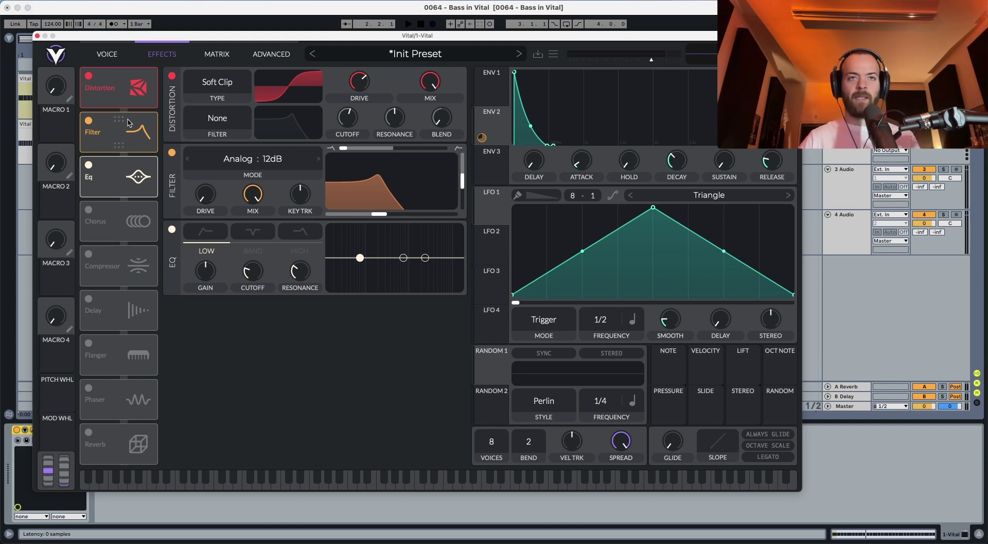
Set the effects filter to Analog 24dB with lower cutoff and resonance, and modulate its cutoff with Envelope 2 at 76.75
{"action": "left_click", "coordinate": [316, 161]}
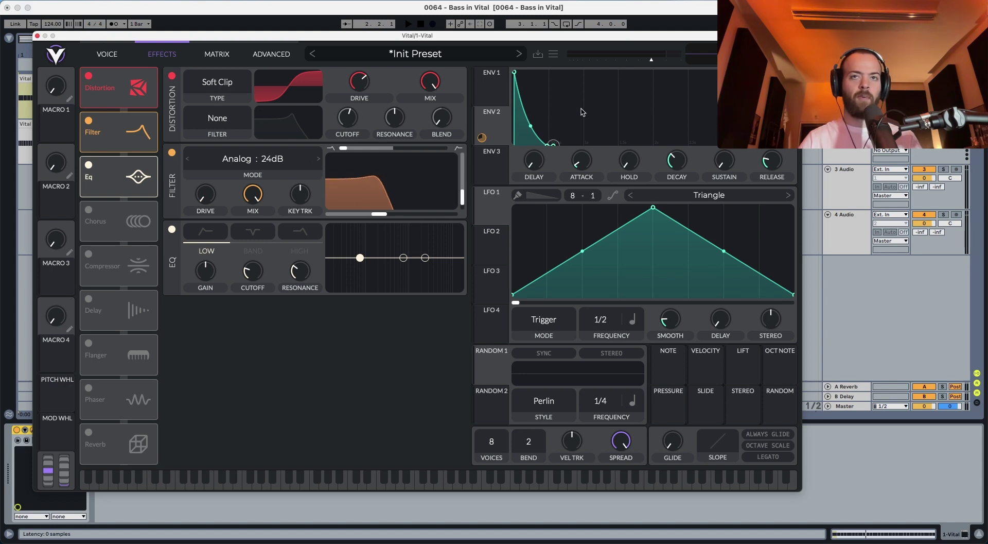
{"action": "left_click_drag", "start_coordinate": [482, 137], "coordinate": [391, 201]}
{"action": "key", "text": "space"}
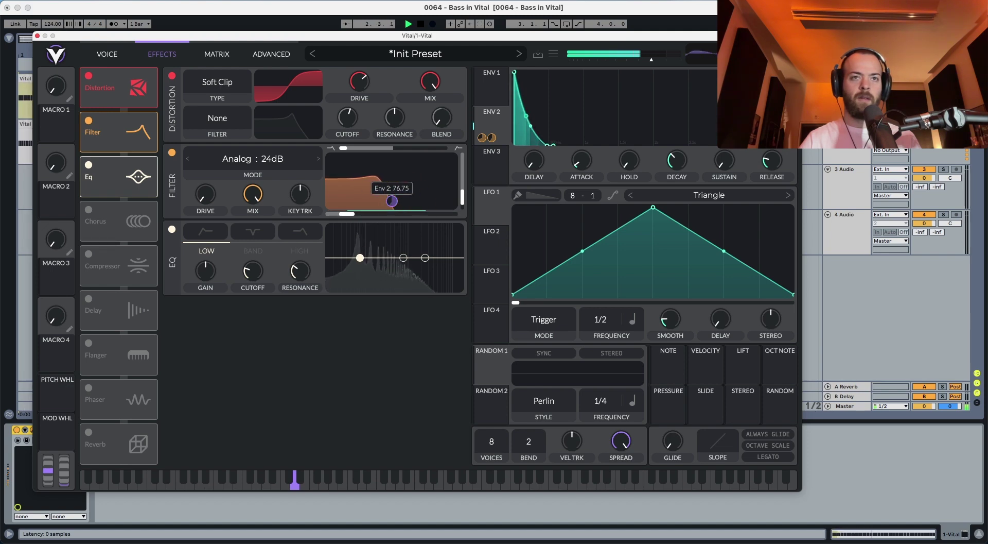
{"action": "key", "text": "space"}
{"action": "mouse_move", "coordinate": [462, 200]}
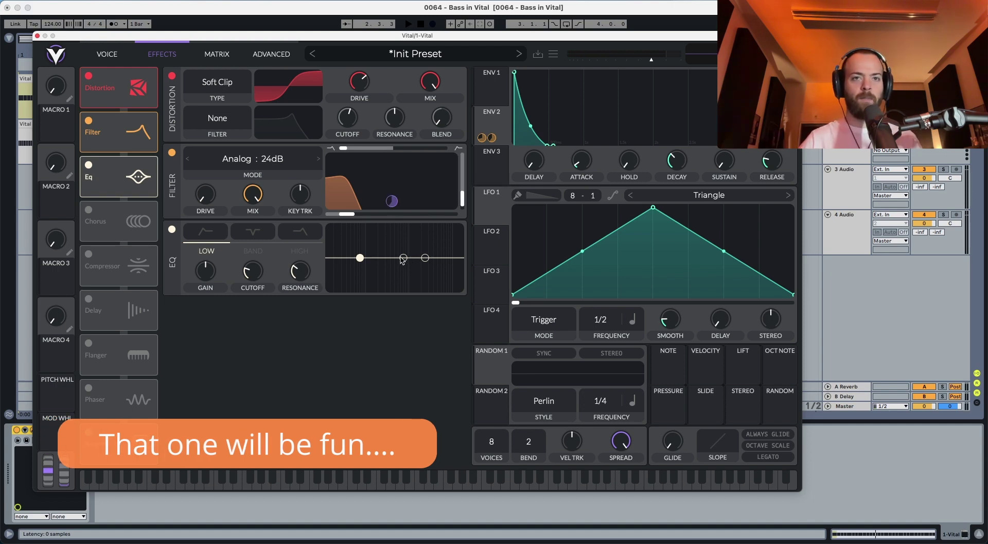
Add a slight, wide mid-range boost with the EQ's band node, lowering its resonance while auditioning the bass
{"action": "left_click_drag", "start_coordinate": [403, 258], "coordinate": [397, 251]}
{"action": "key", "text": "space"}
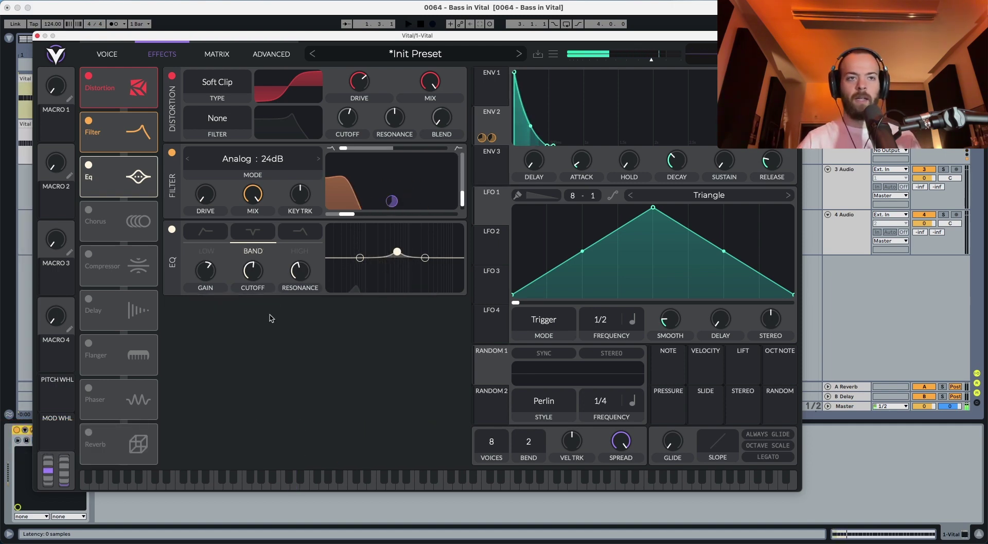
{"action": "key", "text": "space"}
{"action": "left_click_drag", "start_coordinate": [301, 270], "coordinate": [299, 305]}
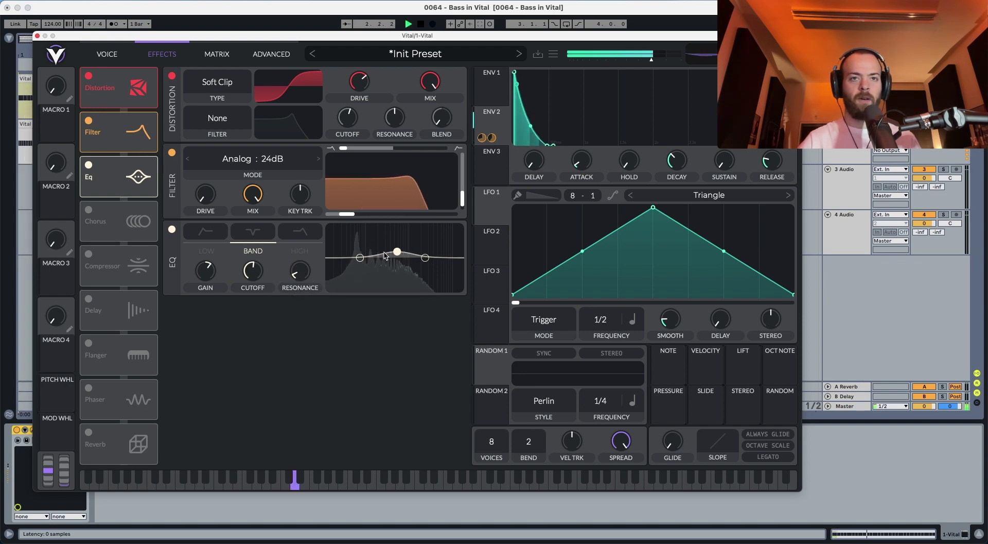
{"action": "left_click_drag", "start_coordinate": [397, 251], "coordinate": [393, 253]}
{"action": "key", "text": "space"}
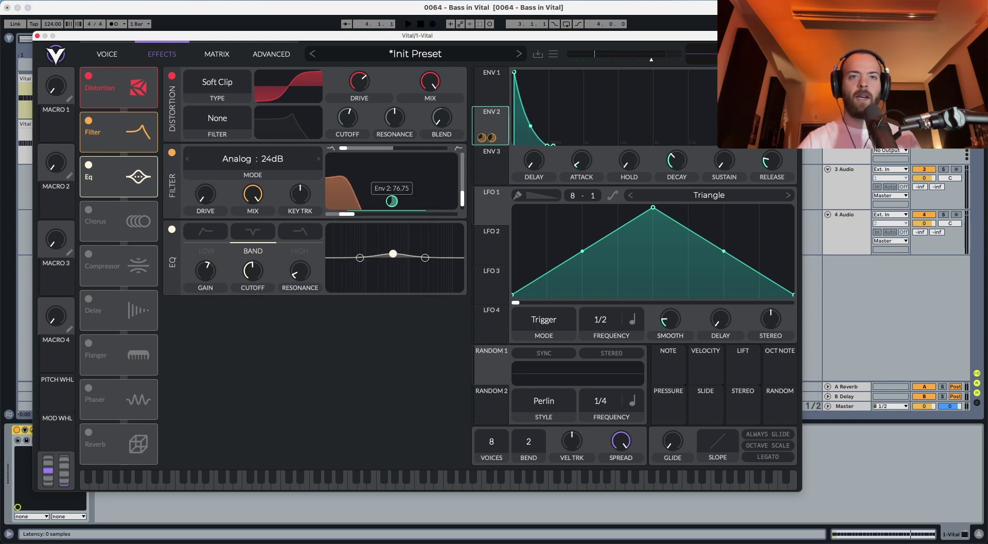
Reduce Envelope 2's modulation of the effects filter cutoff to about 50.55 and audition the finished bass
{"action": "left_click_drag", "start_coordinate": [390, 200], "coordinate": [389, 205]}
{"action": "key", "text": "space"}
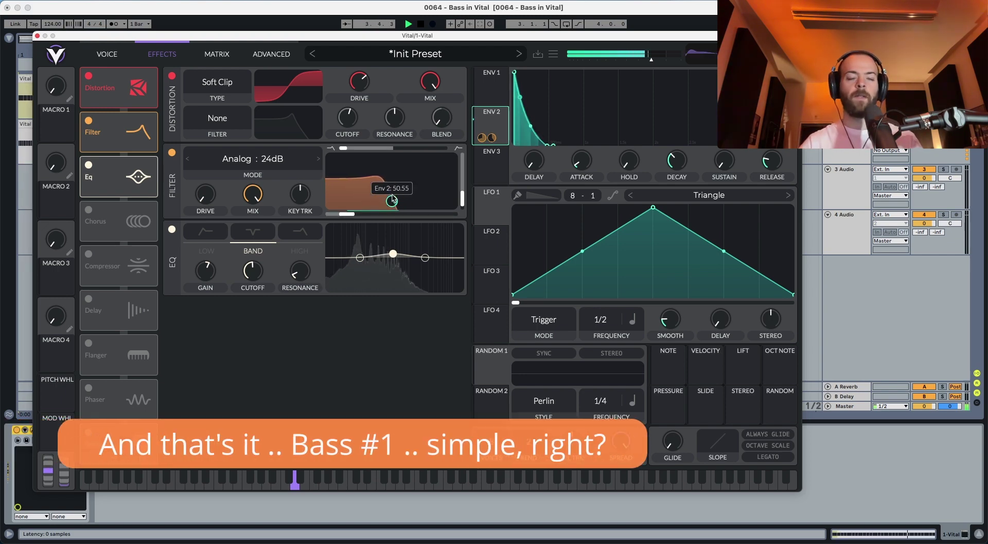
{"action": "key", "text": "space"}
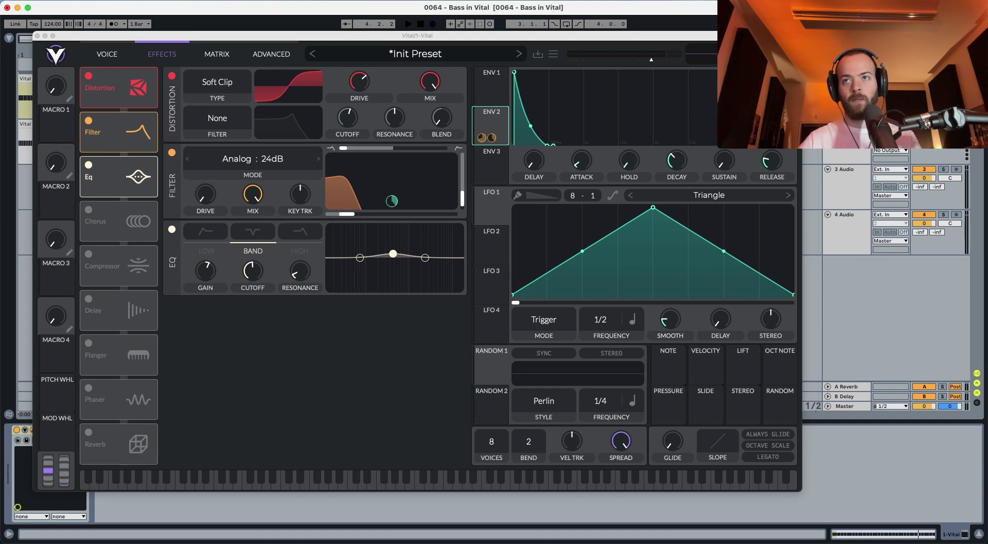
Duplicate the Vital bass track and reset the copy's synth to the initial preset
{"action": "key", "text": "super+d"}
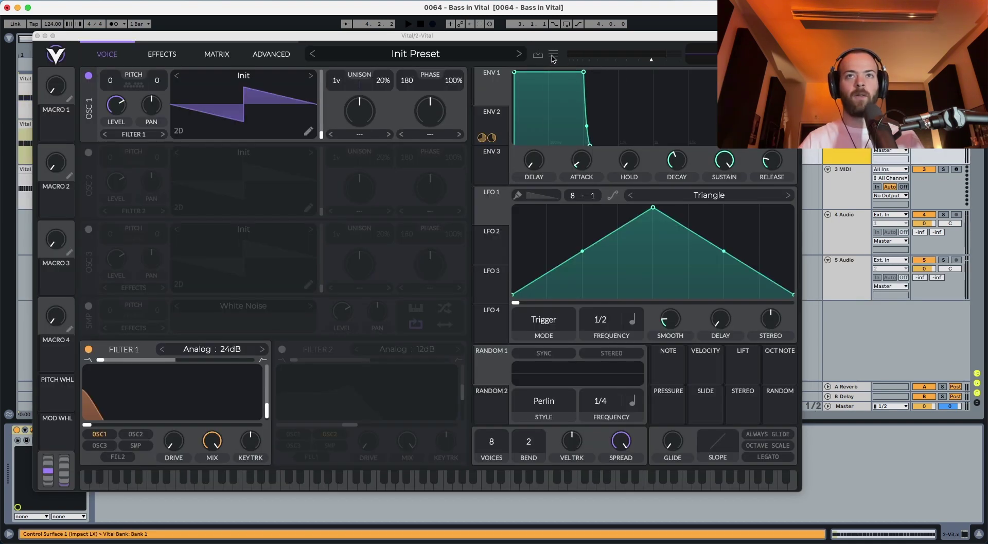
{"action": "left_click", "coordinate": [553, 56]}
{"action": "left_click", "coordinate": [571, 159]}
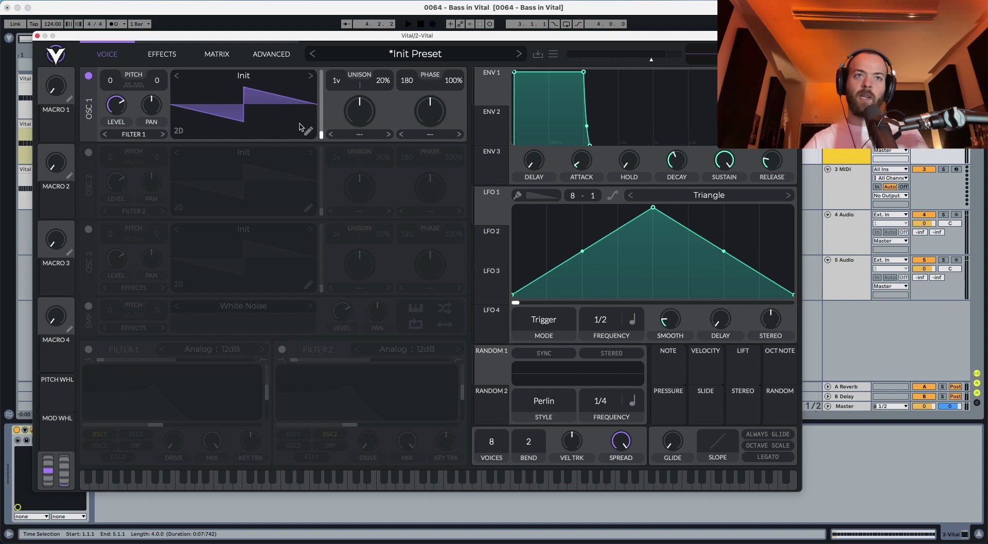
Enable Oscillator 2 and load the factory Basic Shapes wavetable into both Oscillator 1 and Oscillator 2
{"action": "left_click", "coordinate": [252, 79]}
{"action": "left_click", "coordinate": [355, 137]}
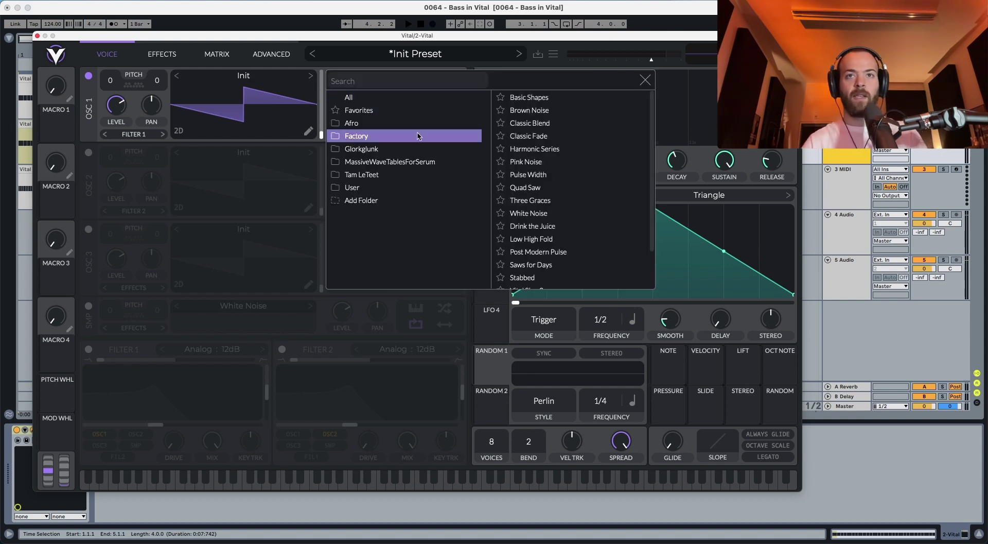
{"action": "left_click", "coordinate": [521, 97]}
{"action": "left_click", "coordinate": [90, 153]}
{"action": "left_click", "coordinate": [89, 153]}
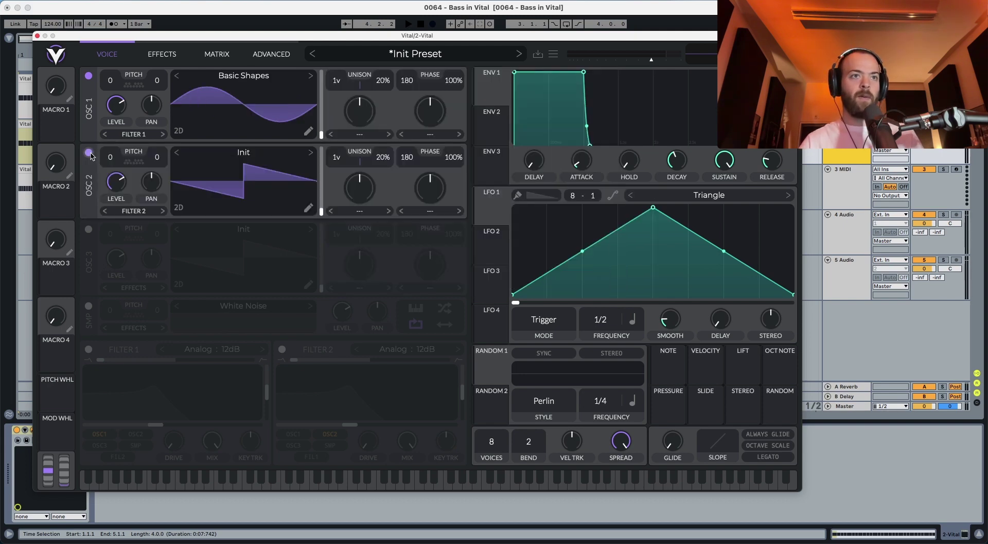
{"action": "left_click", "coordinate": [244, 154]}
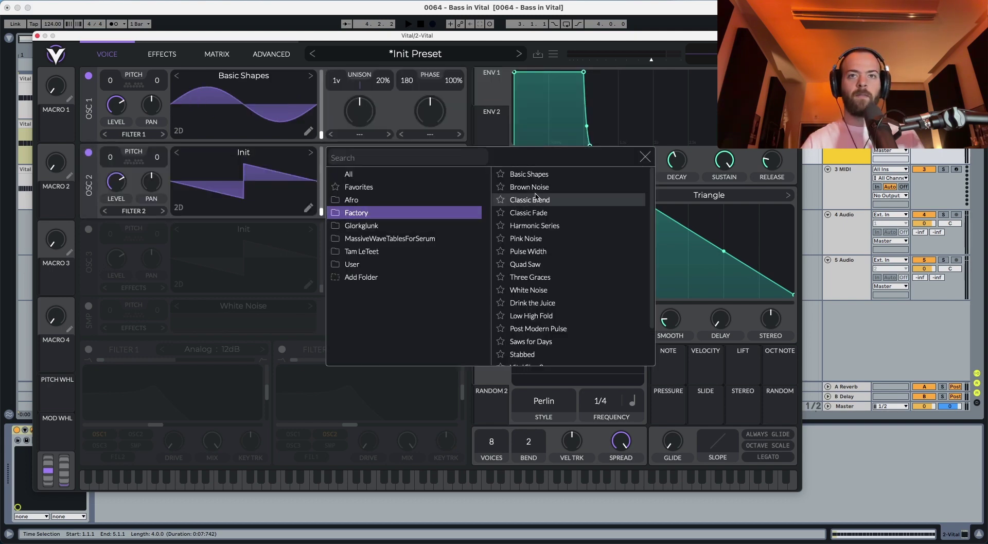
{"action": "left_click", "coordinate": [529, 175]}
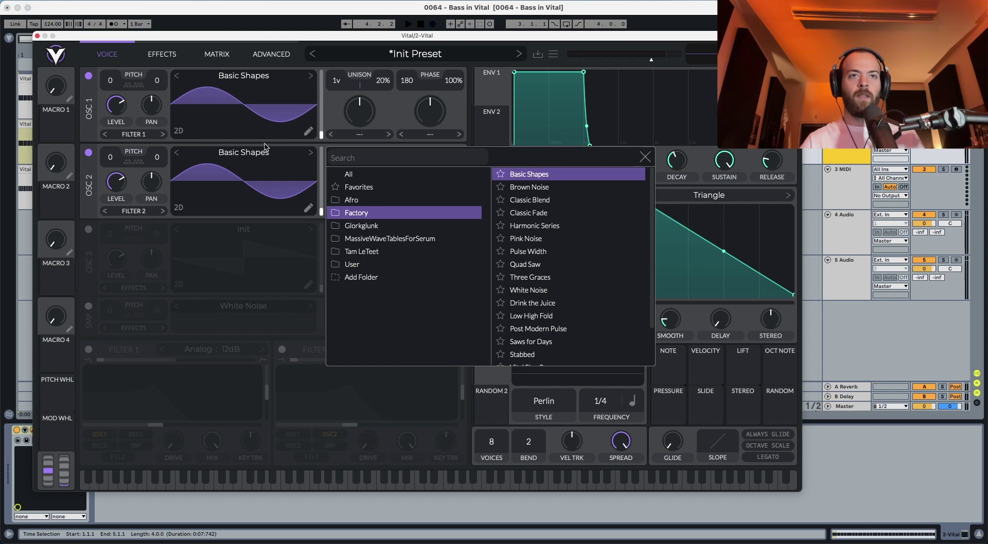
{"action": "left_click", "coordinate": [415, 129]}
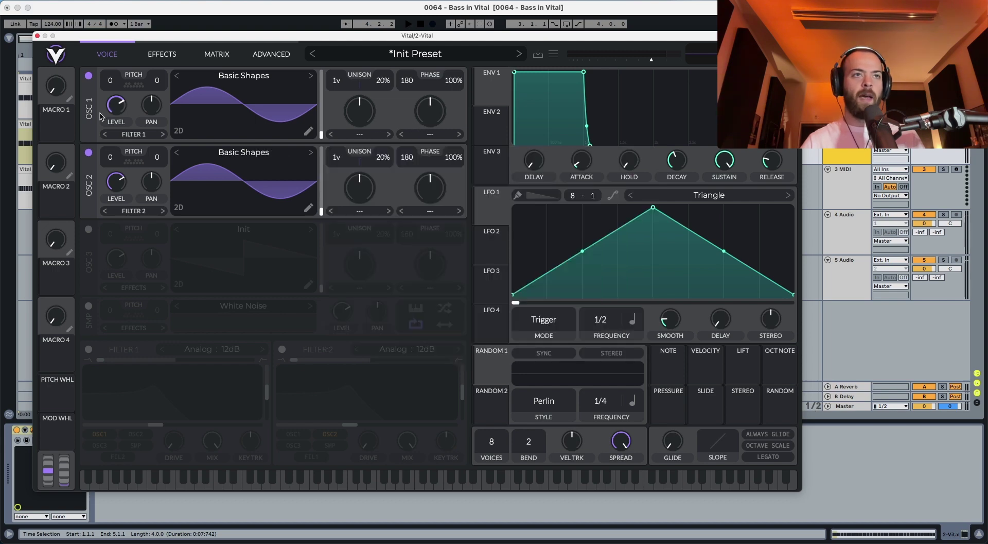
Turn Oscillator 2's level all the way down and audition the plain sine bass
{"action": "left_click_drag", "start_coordinate": [116, 181], "coordinate": [113, 332]}
{"action": "left_click", "coordinate": [943, 123]}
{"action": "key", "text": "space"}
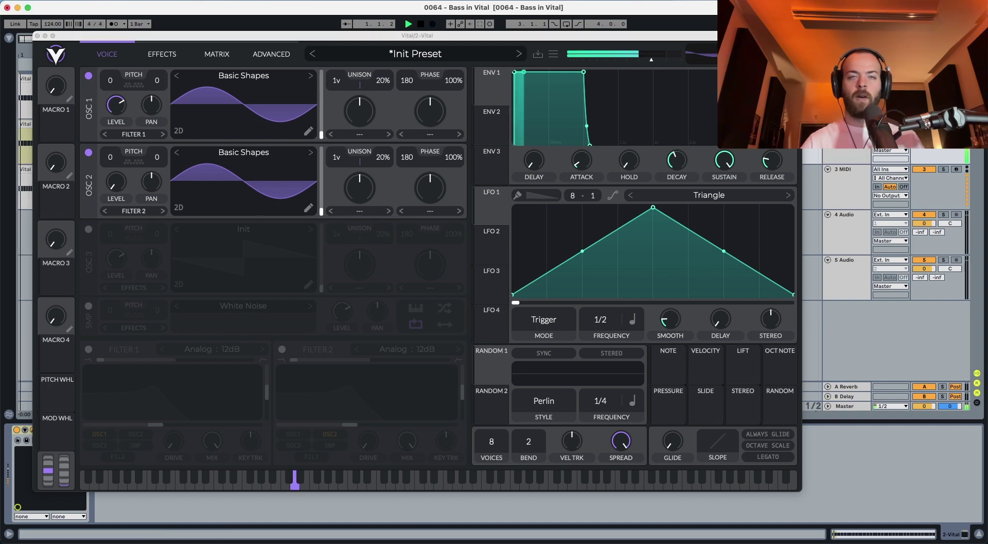
{"action": "key", "text": "space"}
{"action": "key", "text": "space"}
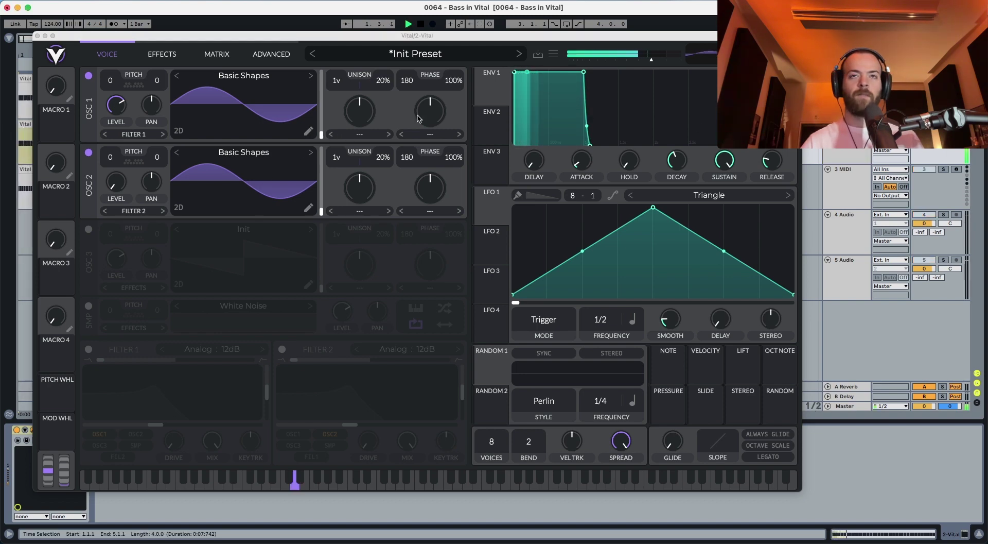
{"action": "key", "text": "space"}
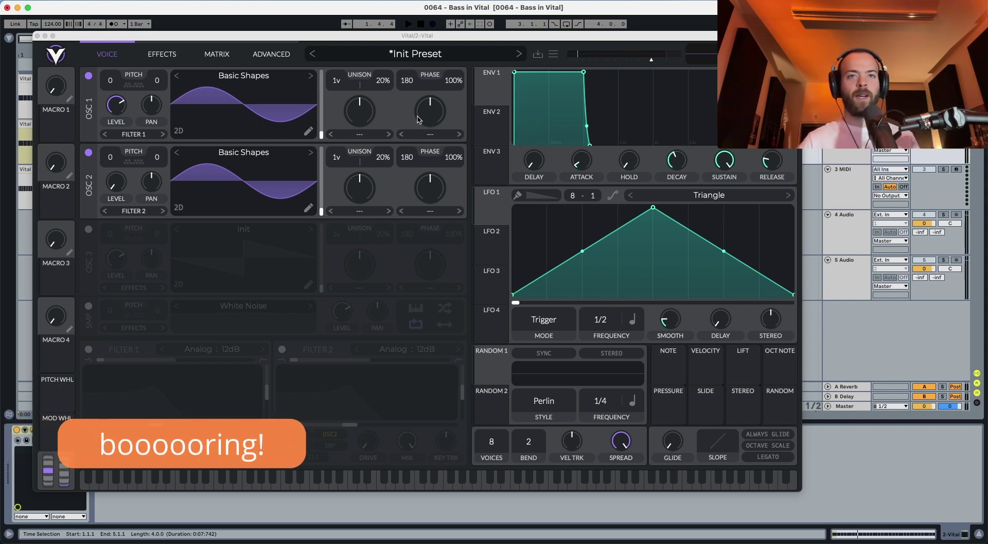
Frequency-modulate Oscillator 1 from Oscillator 2 with a wave morph amount of about 44% and audition it
{"action": "left_click", "coordinate": [425, 135]}
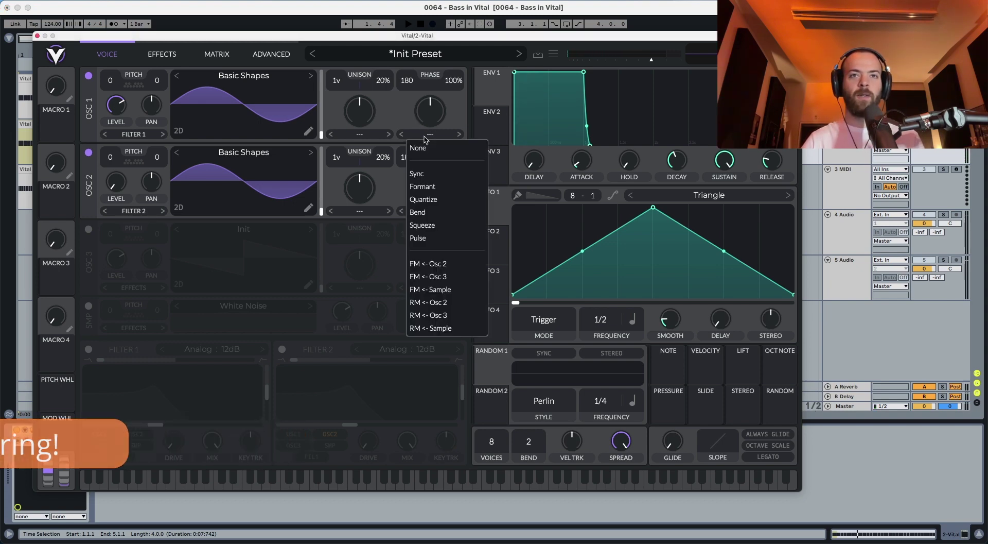
{"action": "left_click", "coordinate": [434, 263]}
{"action": "mouse_move", "coordinate": [431, 115]}
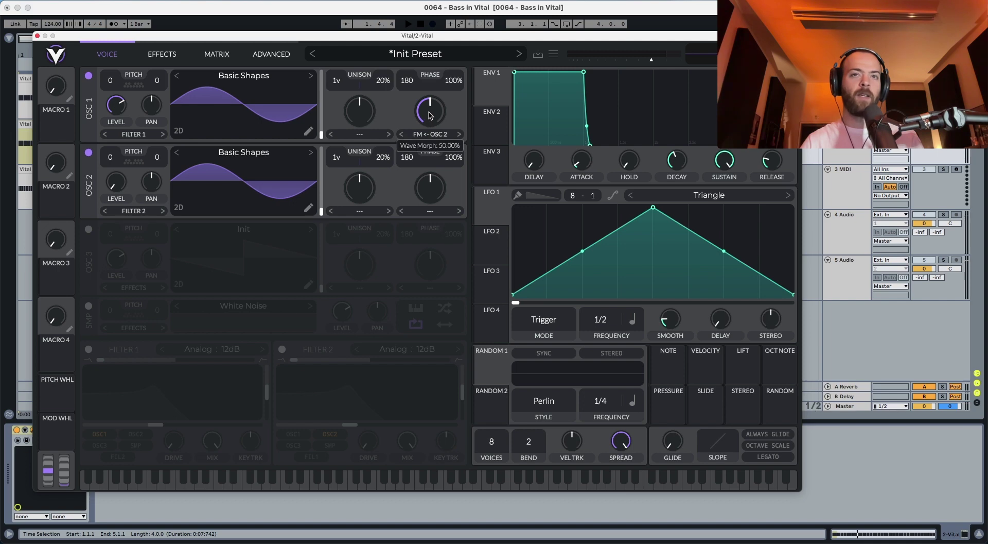
{"action": "key", "text": "space"}
{"action": "left_click_drag", "start_coordinate": [425, 128], "coordinate": [427, 119]}
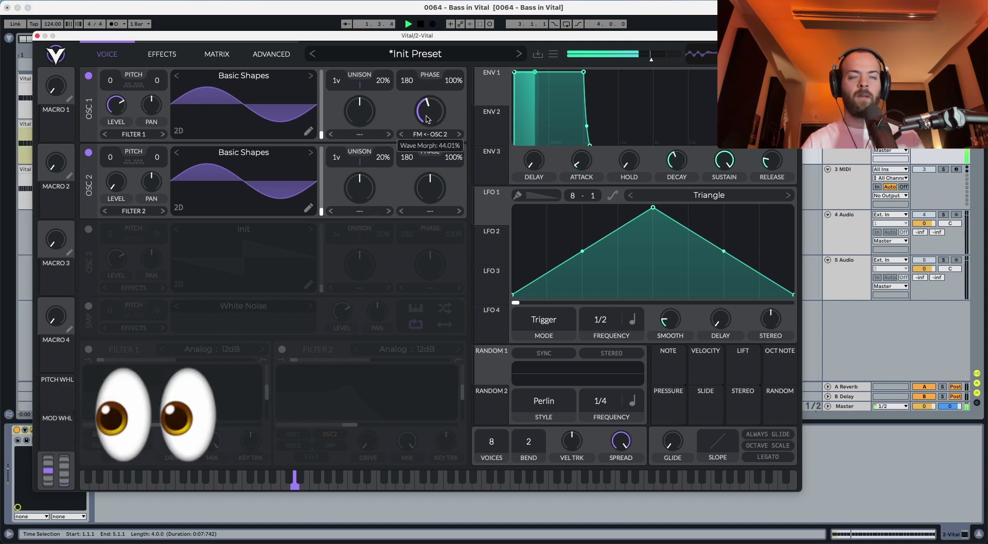
{"action": "key", "text": "space"}
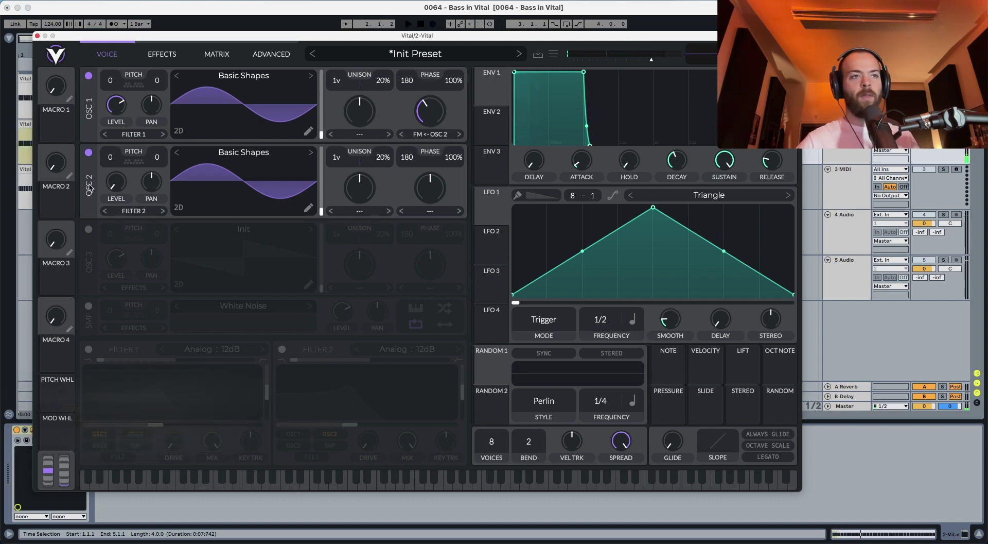
Transpose Oscillator 2 to -12 and lower Oscillator 1's FM amount slightly while auditioning the bass
{"action": "left_click_drag", "start_coordinate": [110, 161], "coordinate": [110, 188]}
{"action": "key", "text": "space"}
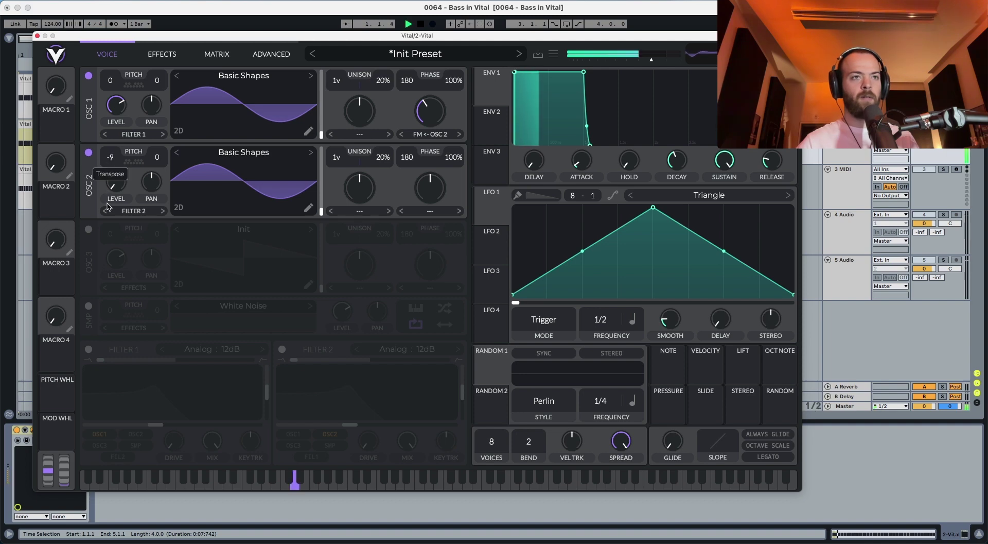
{"action": "left_click_drag", "start_coordinate": [425, 112], "coordinate": [421, 132]}
{"action": "key", "text": "space"}
{"action": "key", "text": "space"}
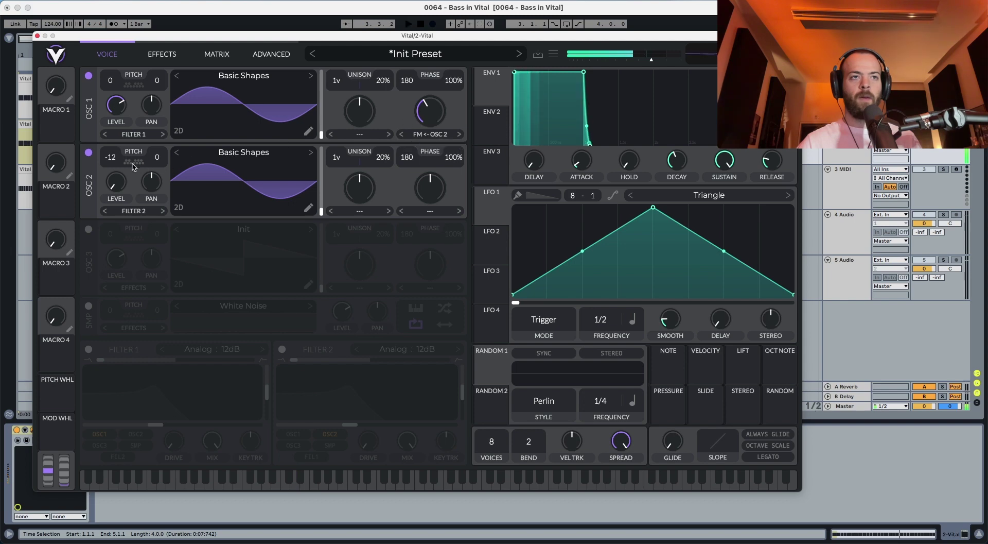
{"action": "mouse_move", "coordinate": [110, 157]}
{"action": "left_mouse_down"}
{"action": "mouse_move", "coordinate": [125, 104]}
{"action": "mouse_move", "coordinate": [122, 164]}
{"action": "left_mouse_up"}
{"action": "key", "text": "space"}
{"action": "key", "text": "space"}
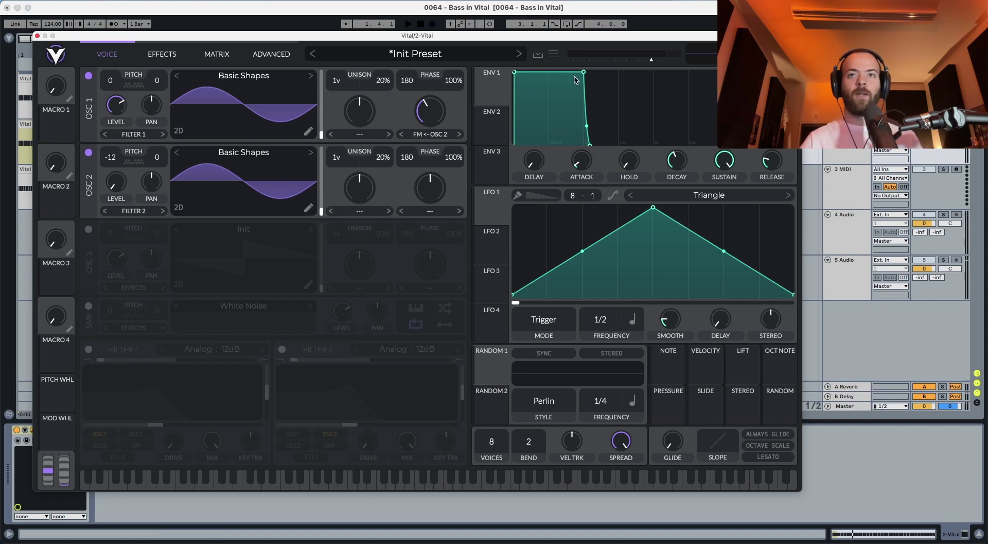
Shape Envelope 1 into a pluck with a curved decay and no sustain, then audition it
{"action": "left_click_drag", "start_coordinate": [583, 72], "coordinate": [552, 144]}
{"action": "key", "text": "space"}
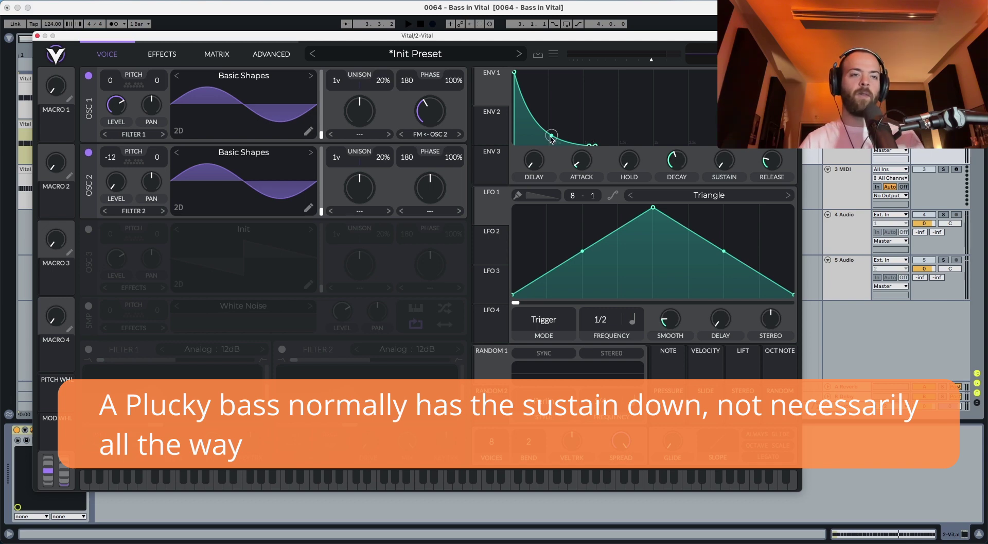
Enable Filter 1 as Analog 24dB with lowered resonance and a slightly lower cutoff, and audition it
{"action": "left_click", "coordinate": [88, 349]}
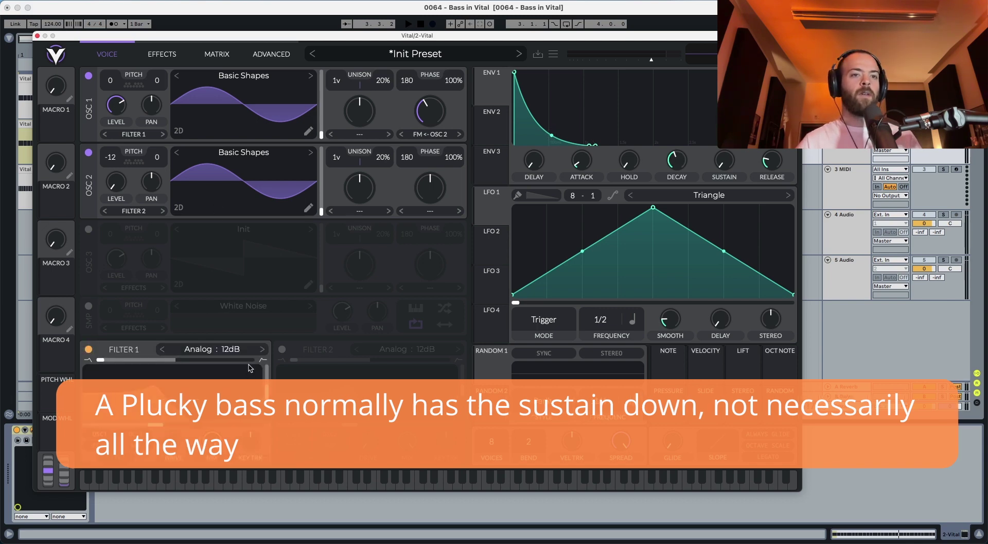
{"action": "left_click", "coordinate": [262, 349]}
{"action": "left_click_drag", "start_coordinate": [264, 415], "coordinate": [266, 418]}
{"action": "left_click_drag", "start_coordinate": [155, 424], "coordinate": [148, 427]}
{"action": "key", "text": "space"}
Modulate Filter 1's cutoff with Envelope 1 at about 55.17 while auditioning the pluck
{"action": "key", "text": "space"}
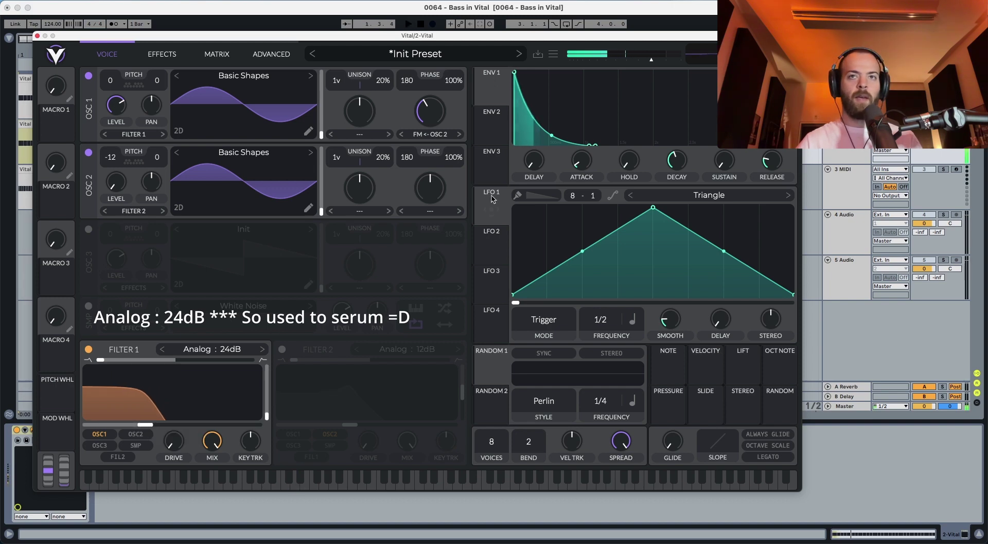
{"action": "left_click_drag", "start_coordinate": [491, 89], "coordinate": [152, 417]}
{"action": "key", "text": "space"}
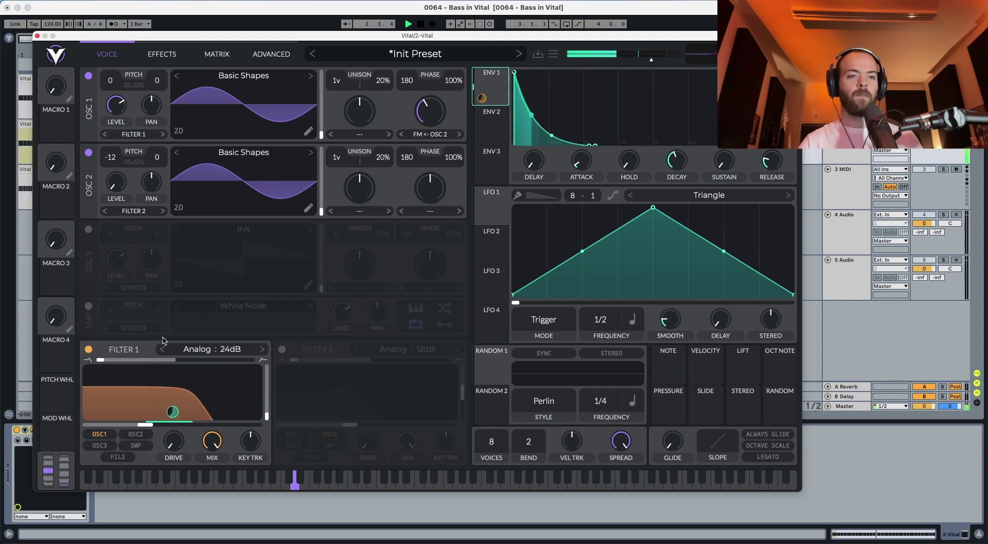
{"action": "left_click_drag", "start_coordinate": [172, 411], "coordinate": [173, 427]}
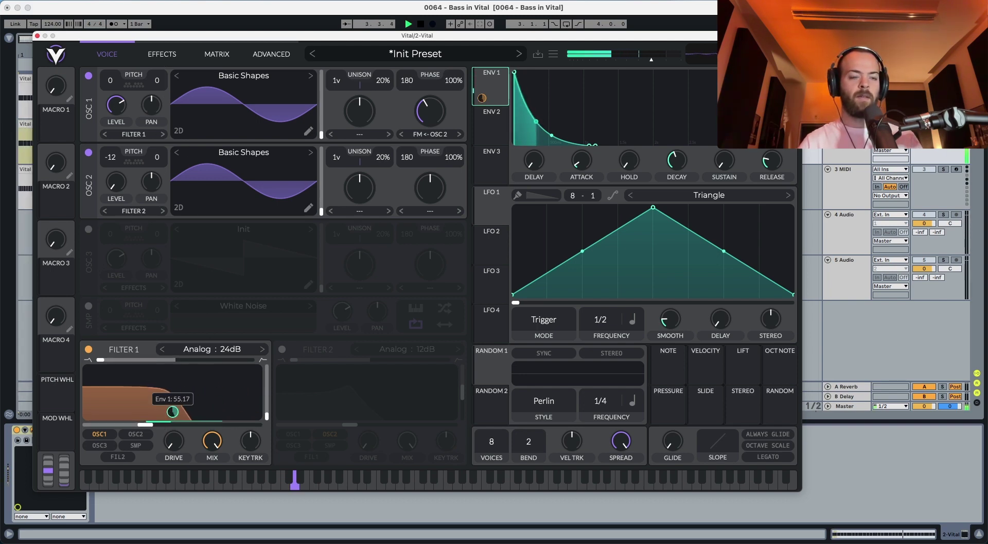
{"action": "key", "text": "space"}
Enable the Distortion and Compressor effects and move them to the start of the chain, with Distortion first
{"action": "left_click", "coordinate": [166, 56]}
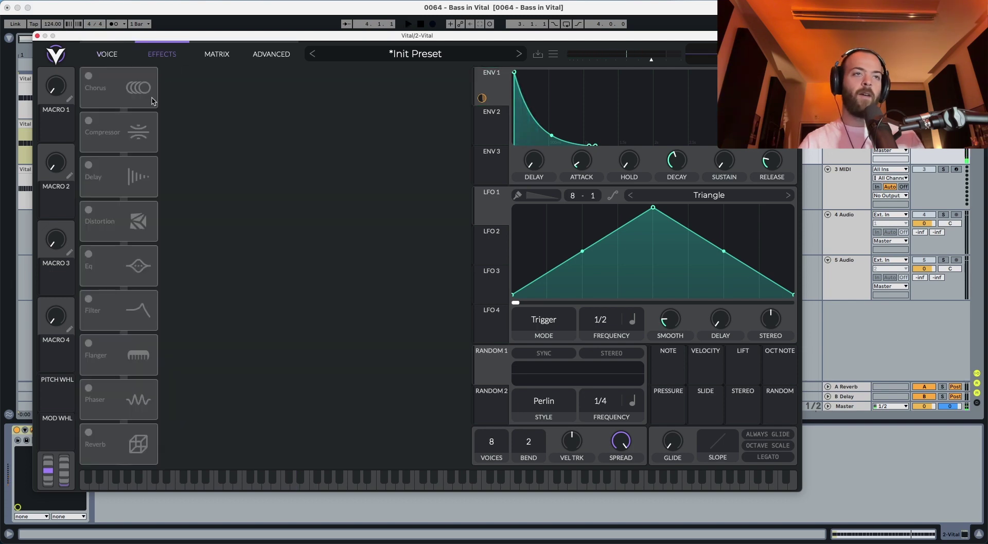
{"action": "left_click", "coordinate": [93, 216]}
{"action": "left_click_drag", "start_coordinate": [93, 217], "coordinate": [105, 82]}
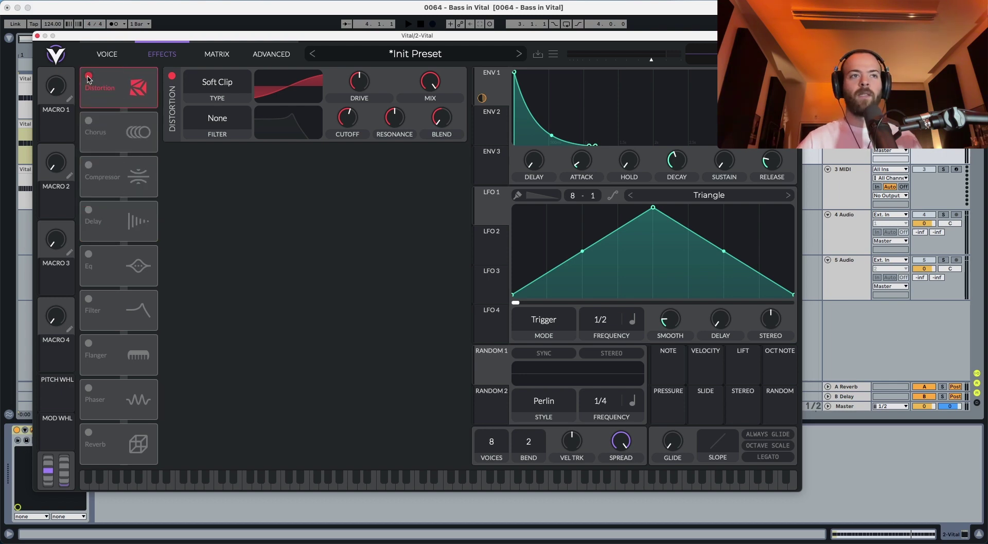
{"action": "left_click", "coordinate": [89, 76]}
{"action": "left_click", "coordinate": [89, 165]}
{"action": "left_click_drag", "start_coordinate": [101, 176], "coordinate": [105, 82]}
{"action": "key", "text": "space"}
{"action": "key", "text": "space"}
{"action": "left_click", "coordinate": [89, 120]}
{"action": "left_click_drag", "start_coordinate": [103, 131], "coordinate": [109, 72]}
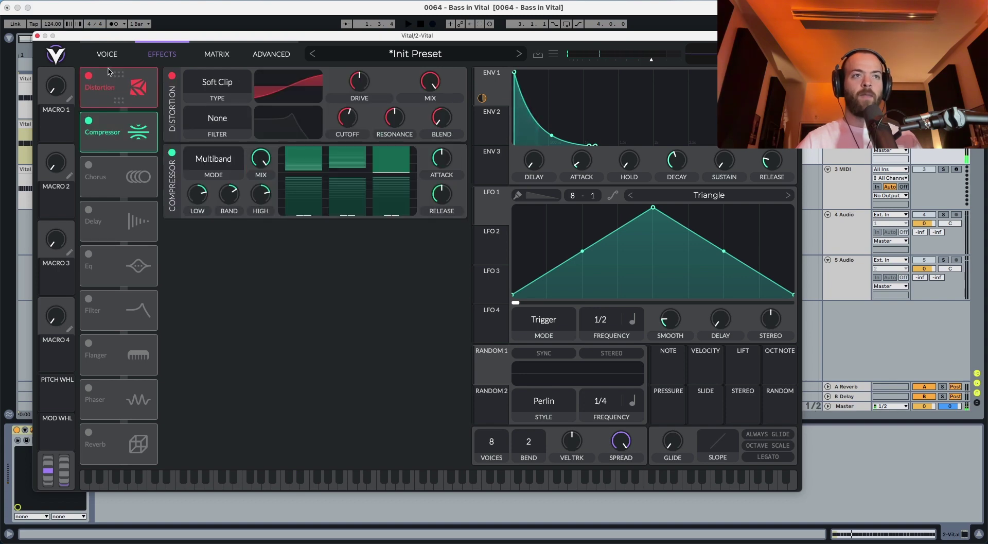
Raise the distortion drive to about 14.68 dB and compare the bass with the multiband compressor off and on
{"action": "left_click_drag", "start_coordinate": [360, 82], "coordinate": [364, 71]}
{"action": "key", "text": "space"}
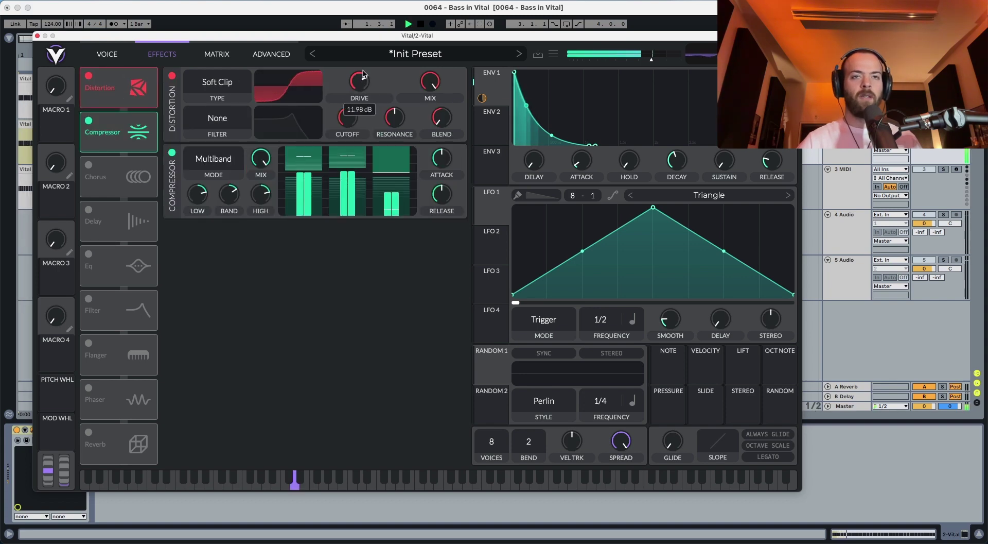
{"action": "left_click", "coordinate": [89, 120]}
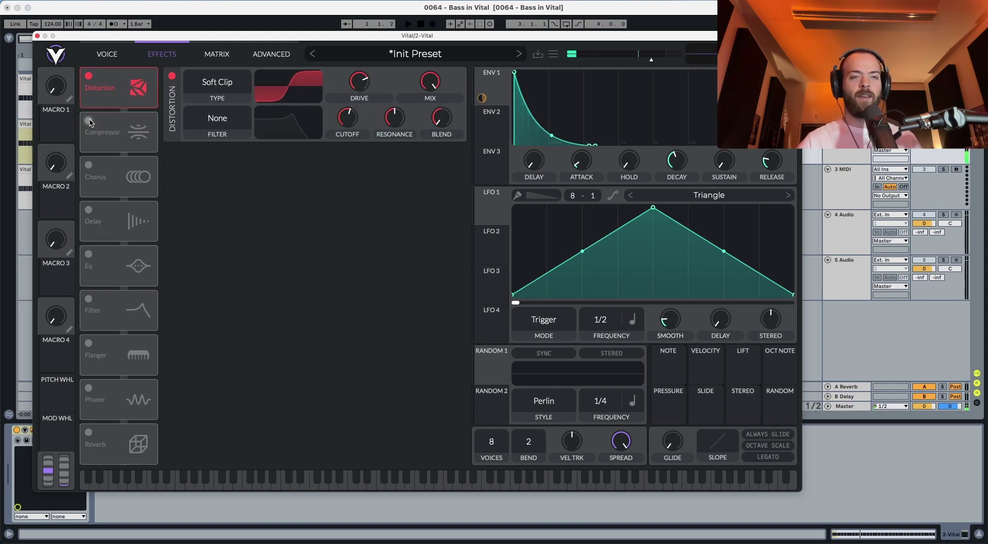
{"action": "left_click", "coordinate": [89, 120]}
{"action": "key", "text": "space"}
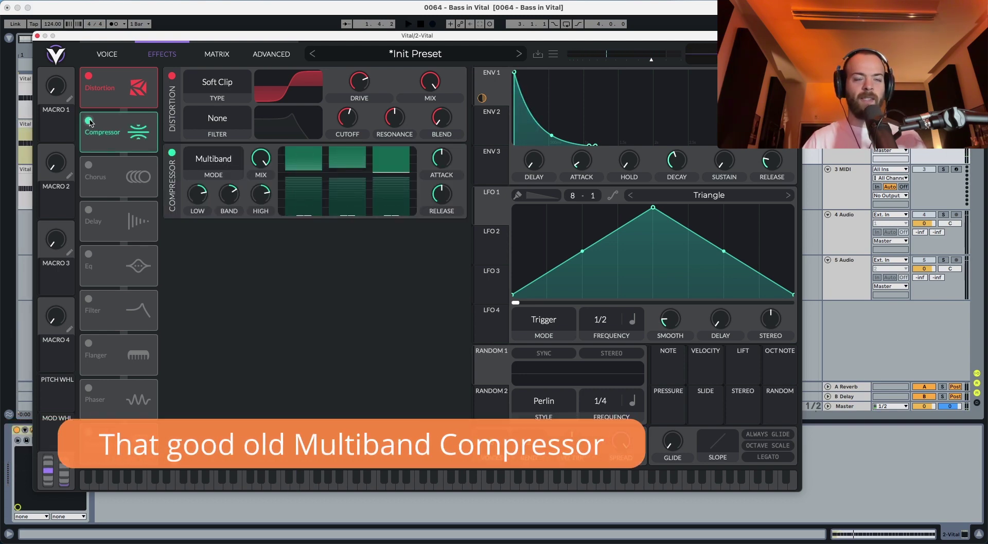
{"action": "key", "text": "space"}
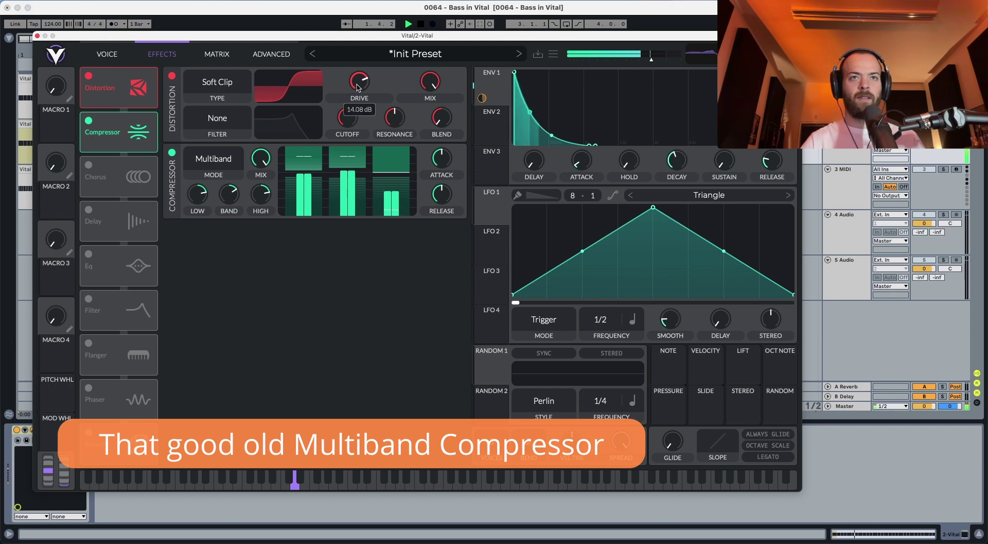
{"action": "key", "text": "space"}
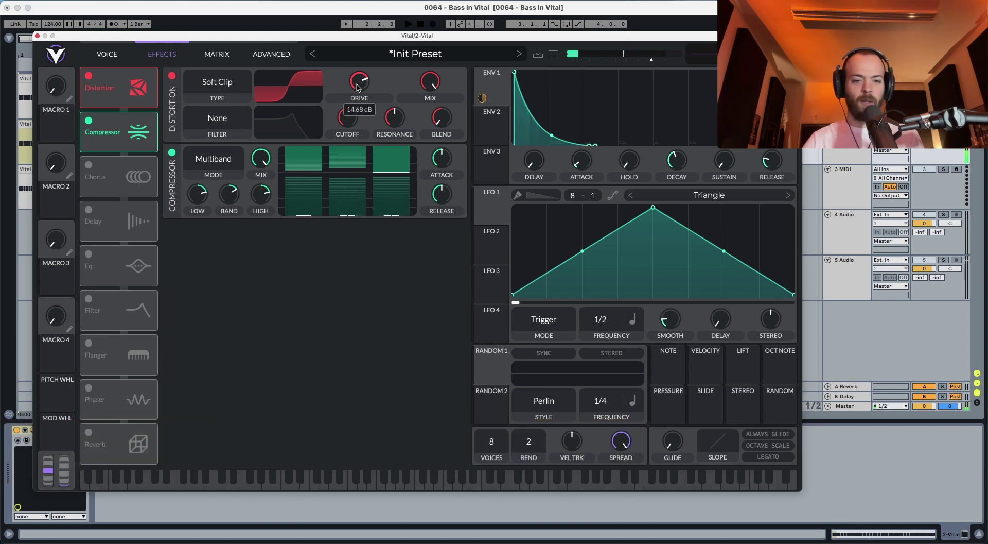
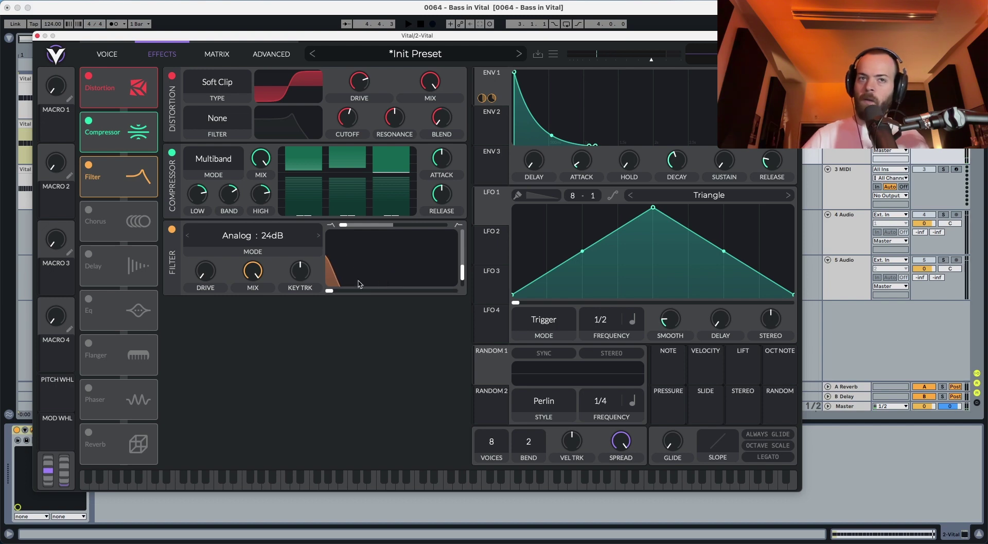
Adjust Envelope 1's modulation amount on the effects filter's cutoff and audition the resulting pluck
{"action": "key", "text": "space"}
{"action": "key", "text": "space"}
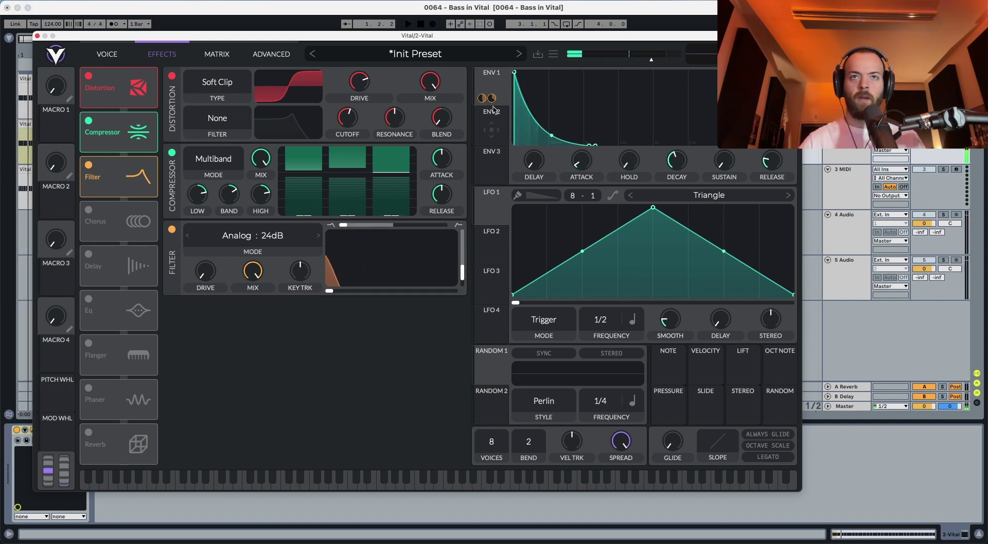
{"action": "left_click_drag", "start_coordinate": [492, 98], "coordinate": [491, 98]}
{"action": "key", "text": "space"}
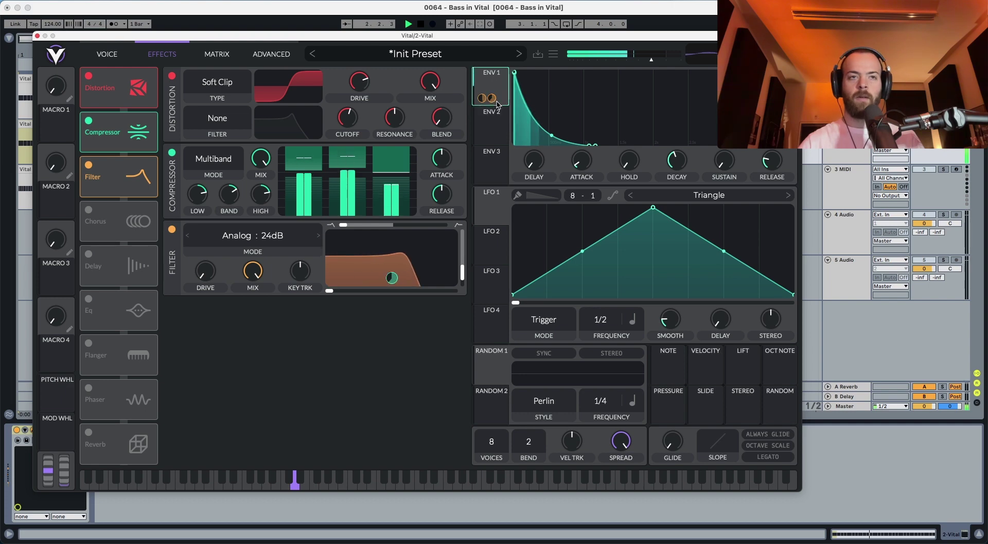
{"action": "key", "text": "space"}
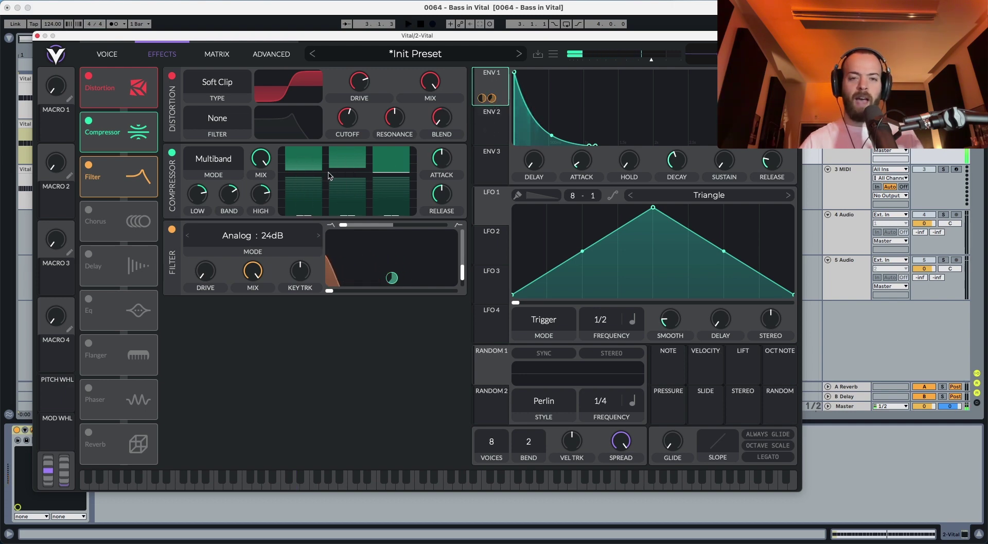
{"action": "key", "text": "space"}
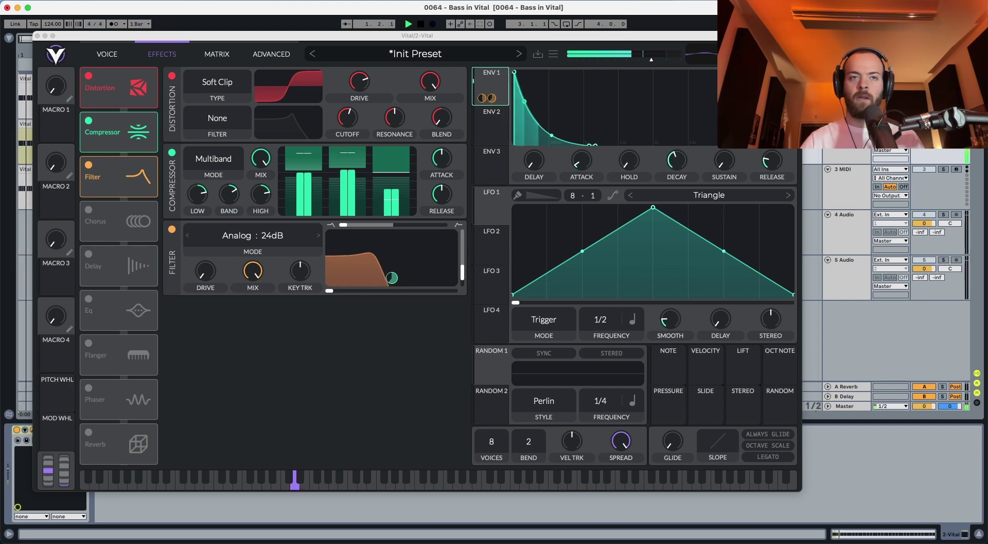
{"action": "key", "text": "space"}
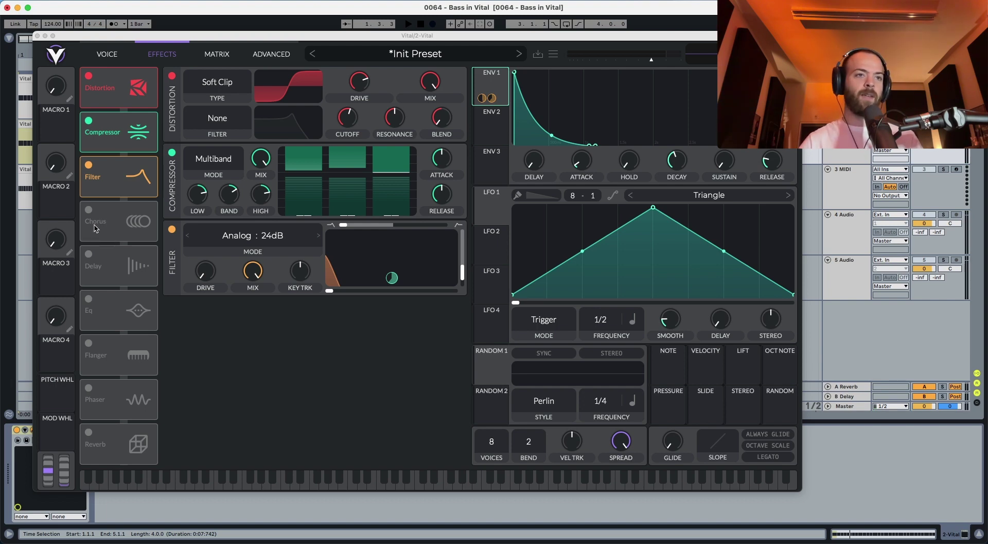
Enable the EQ effect directly after the Filter and boost its mid band at a slightly lower frequency during playback
{"action": "left_click", "coordinate": [99, 308]}
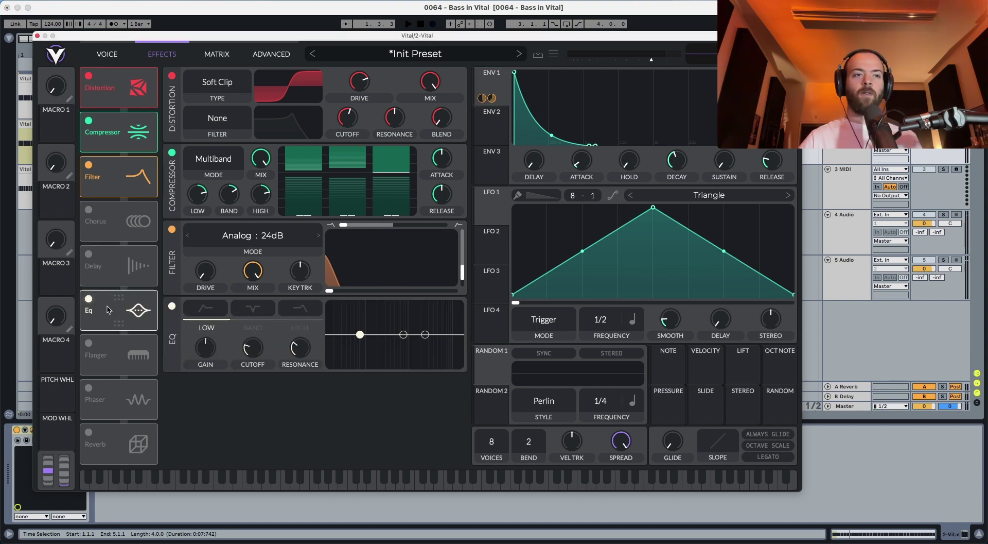
{"action": "left_click_drag", "start_coordinate": [108, 313], "coordinate": [108, 221]}
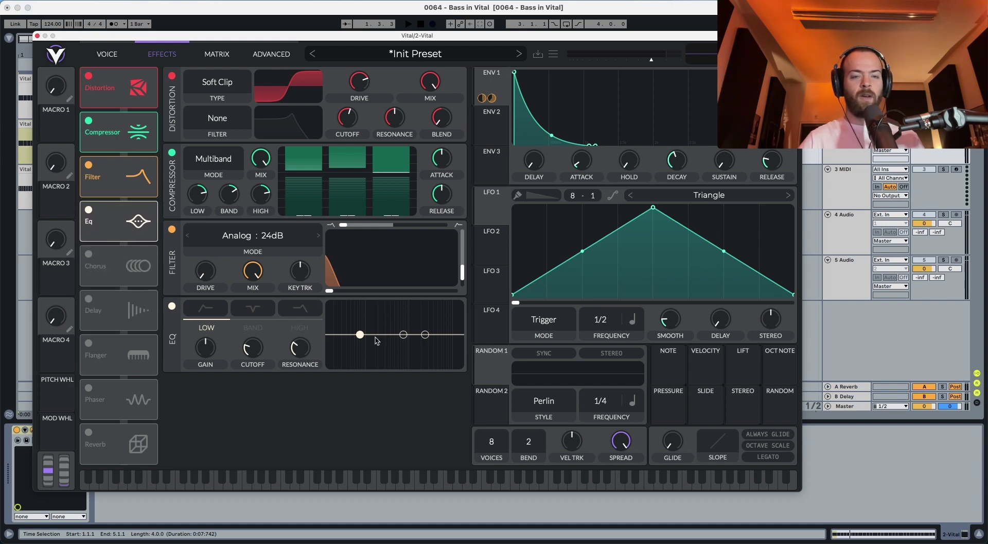
{"action": "key", "text": "space"}
{"action": "left_click_drag", "start_coordinate": [403, 334], "coordinate": [398, 322]}
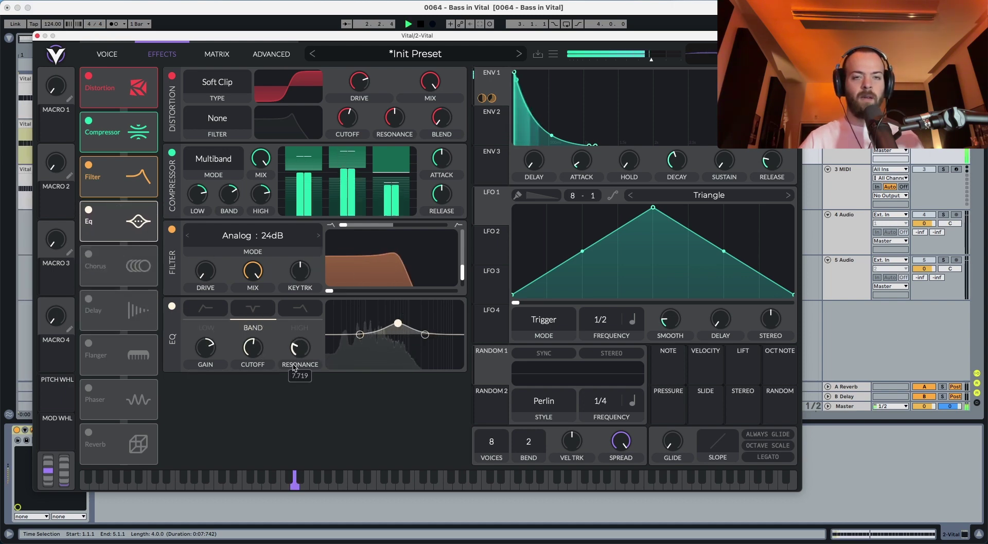
Move the EQ between the Compressor and the Filter in the effects chain and audition the bass
{"action": "left_click_drag", "start_coordinate": [119, 222], "coordinate": [122, 180]}
{"action": "key", "text": "space"}
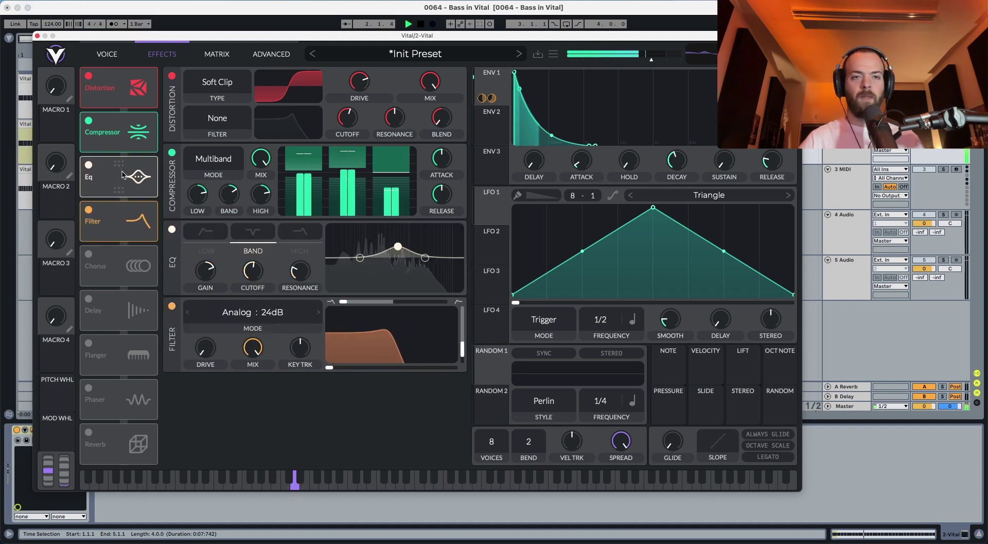
{"action": "key", "text": "space"}
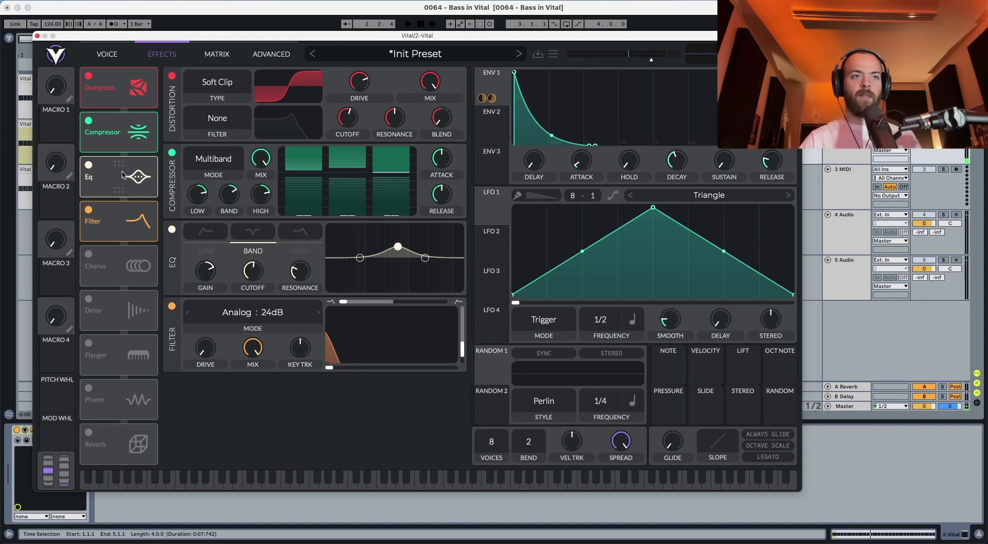
{"action": "key", "text": "space"}
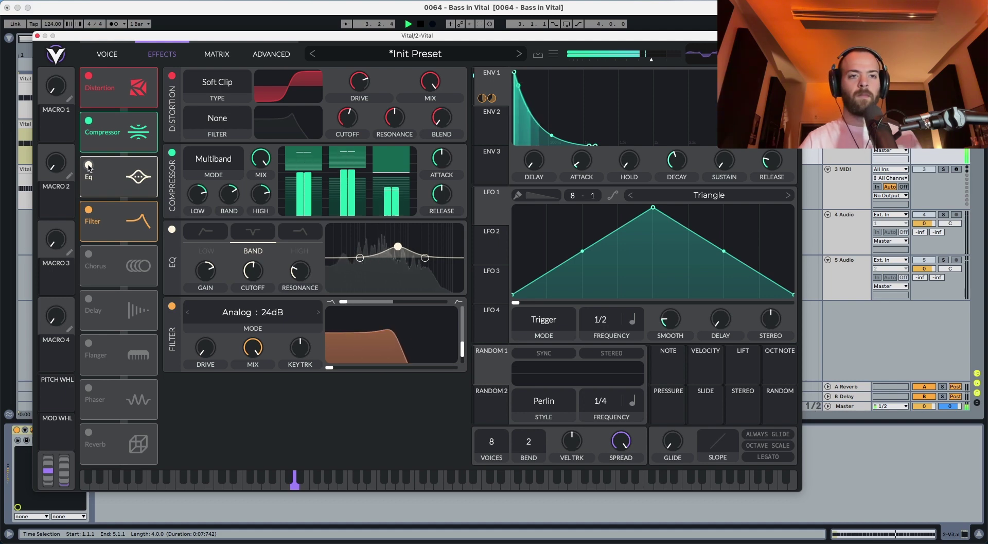
{"action": "key", "text": "space"}
Enable Reverb directly after the Filter and cut its low shelf to -6 dB with the cutoff at about 45.89 semitones
{"action": "left_click", "coordinate": [88, 432]}
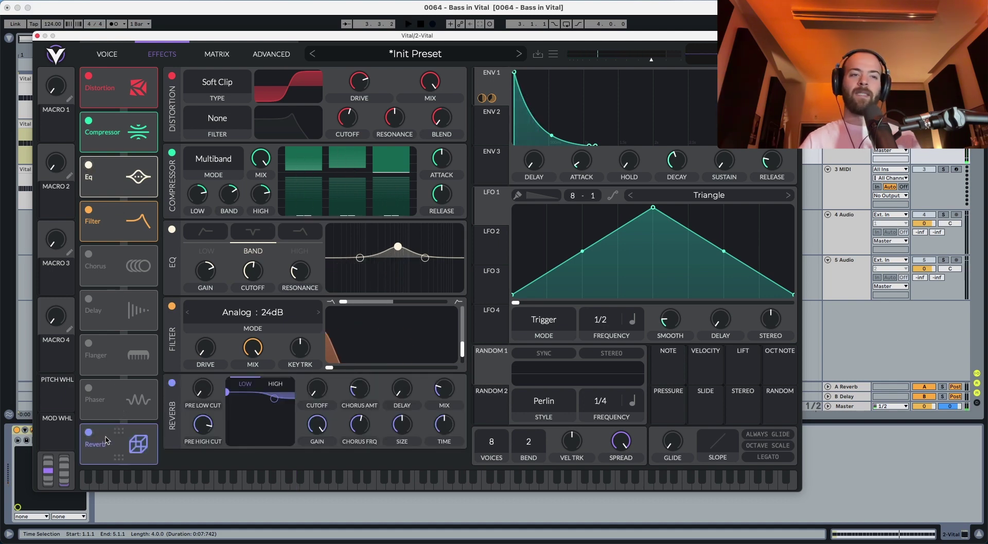
{"action": "left_click_drag", "start_coordinate": [113, 443], "coordinate": [113, 266]}
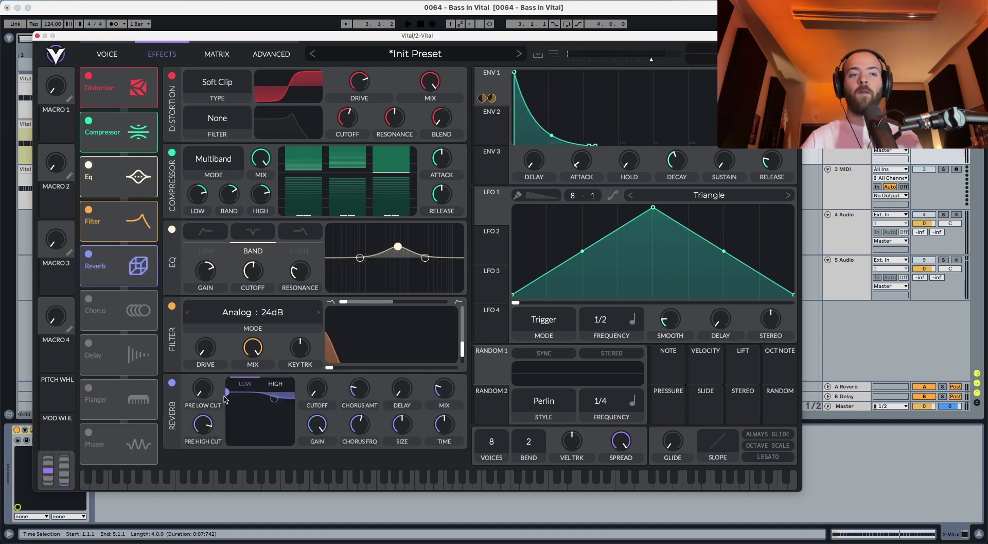
{"action": "left_click_drag", "start_coordinate": [227, 391], "coordinate": [240, 426]}
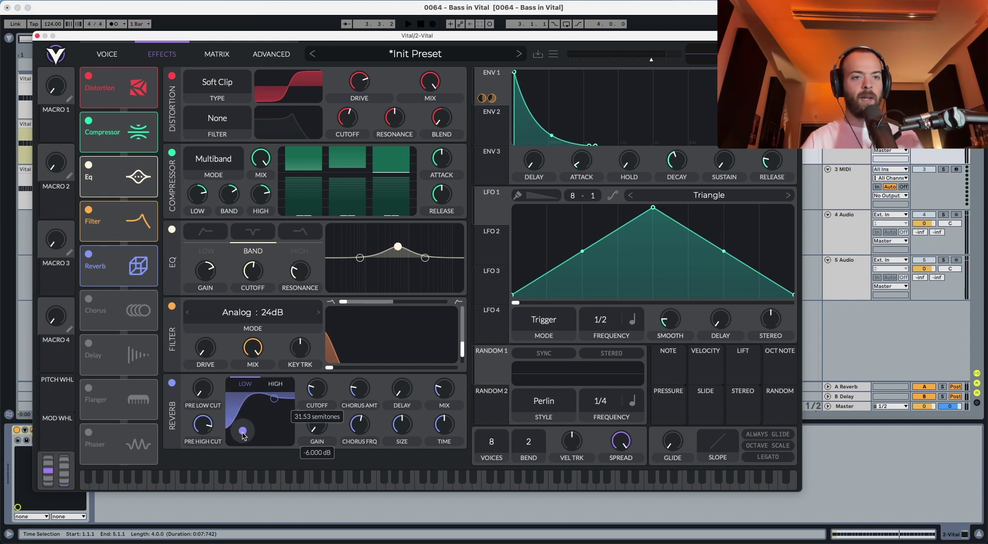
{"action": "key", "text": "space"}
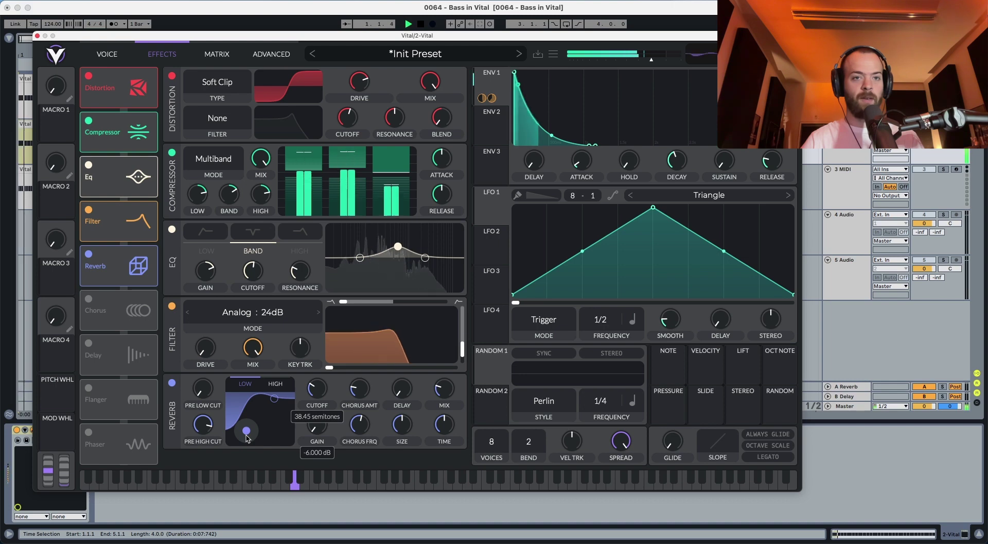
{"action": "left_click_drag", "start_coordinate": [246, 438], "coordinate": [251, 435]}
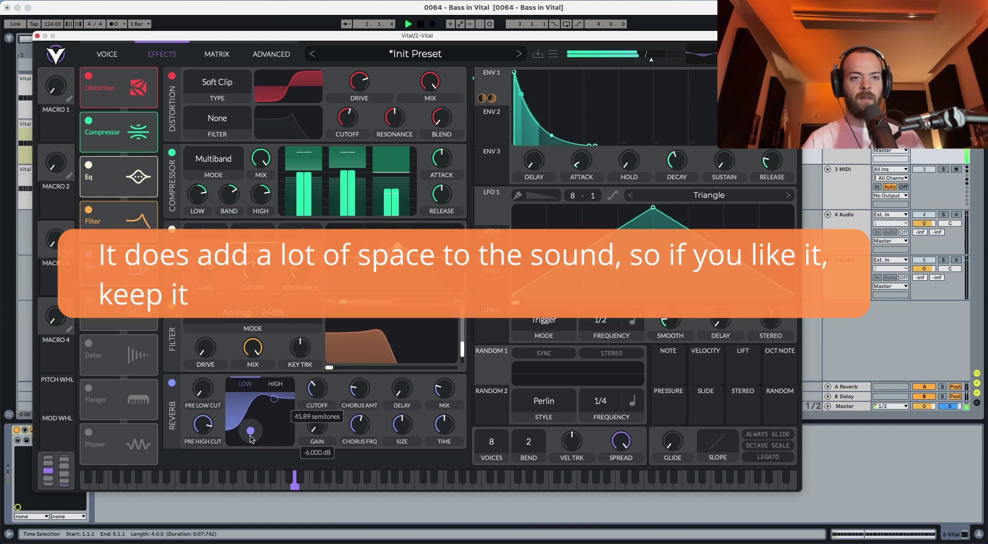
{"action": "key", "text": "space"}
{"action": "key", "text": "space"}
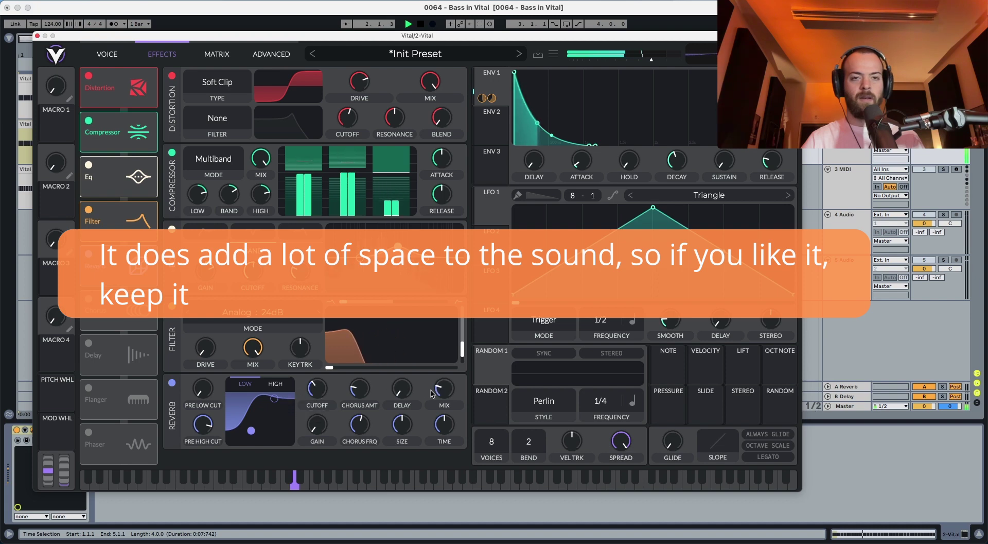
Reduce the reverb's size and set its time to about 0.780 secs while the bass plays
{"action": "left_click_drag", "start_coordinate": [410, 419], "coordinate": [439, 426]}
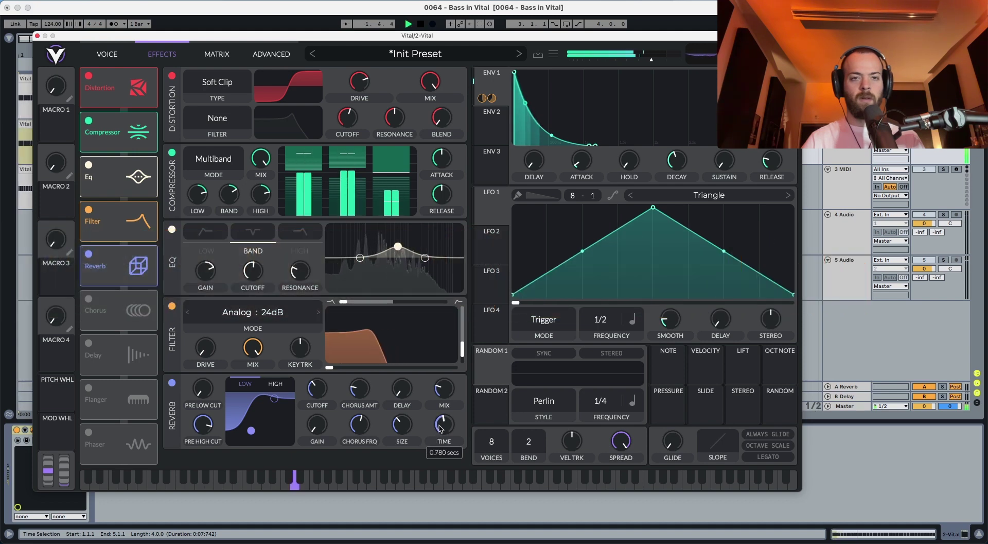
{"action": "key", "text": "space"}
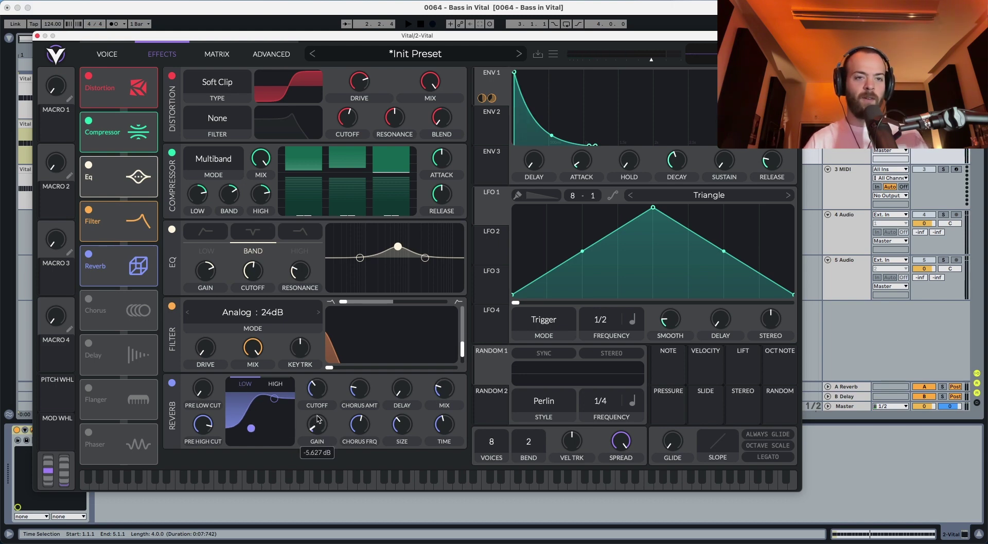
Compare the bass with the reverb's low-shelf gain at 0 dB and back at its minimum
{"action": "left_click_drag", "start_coordinate": [318, 419], "coordinate": [320, 306]}
{"action": "key", "text": "space"}
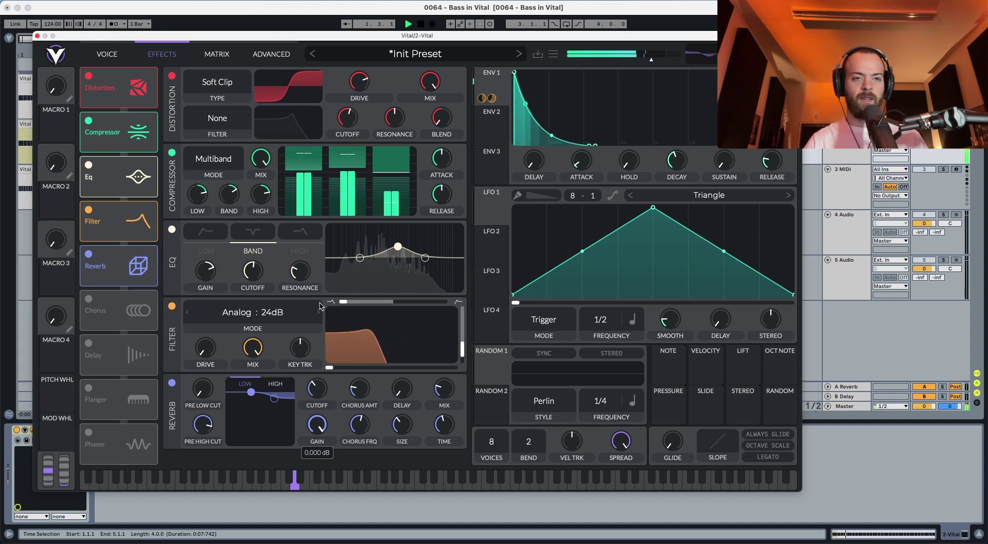
{"action": "key", "text": "space"}
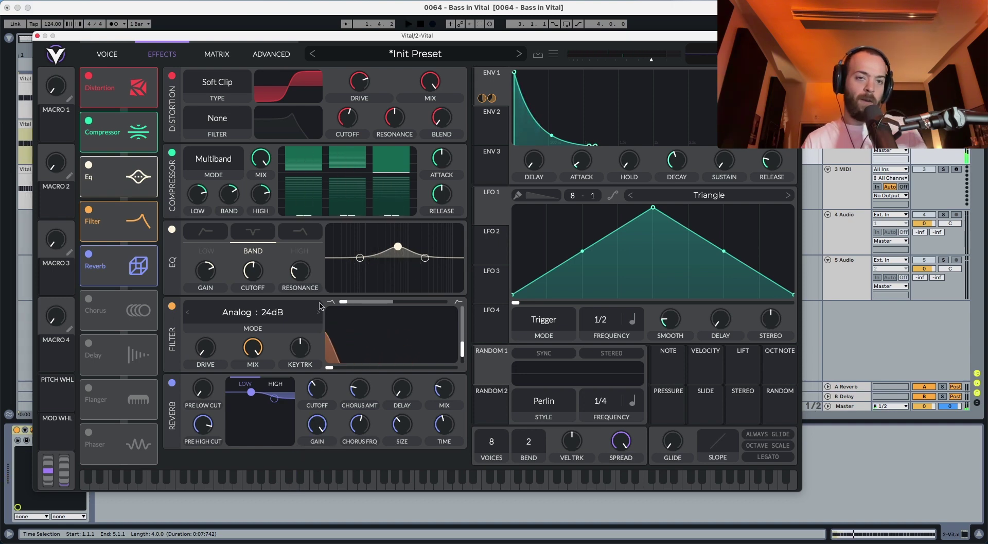
{"action": "left_click_drag", "start_coordinate": [313, 425], "coordinate": [315, 530]}
{"action": "key", "text": "space"}
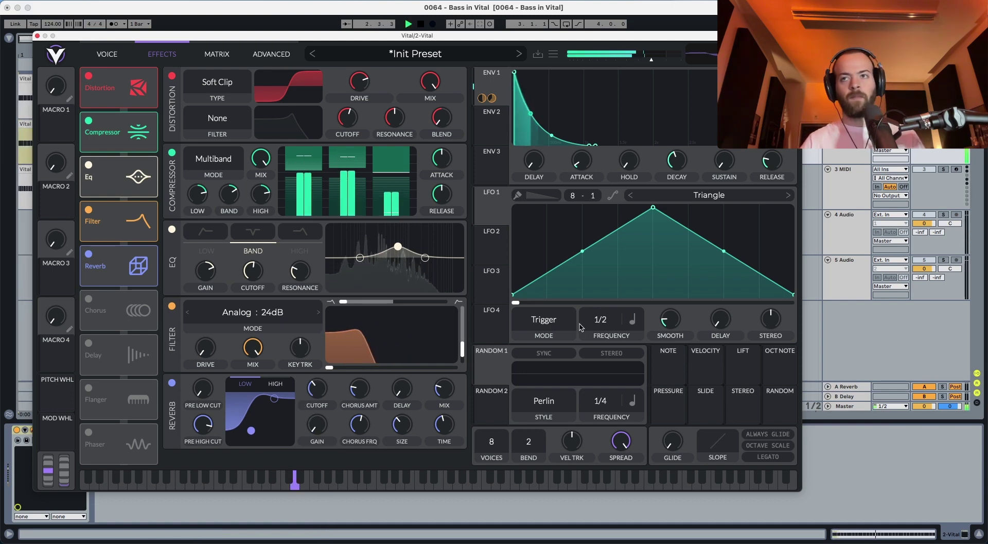
{"action": "key", "text": "space"}
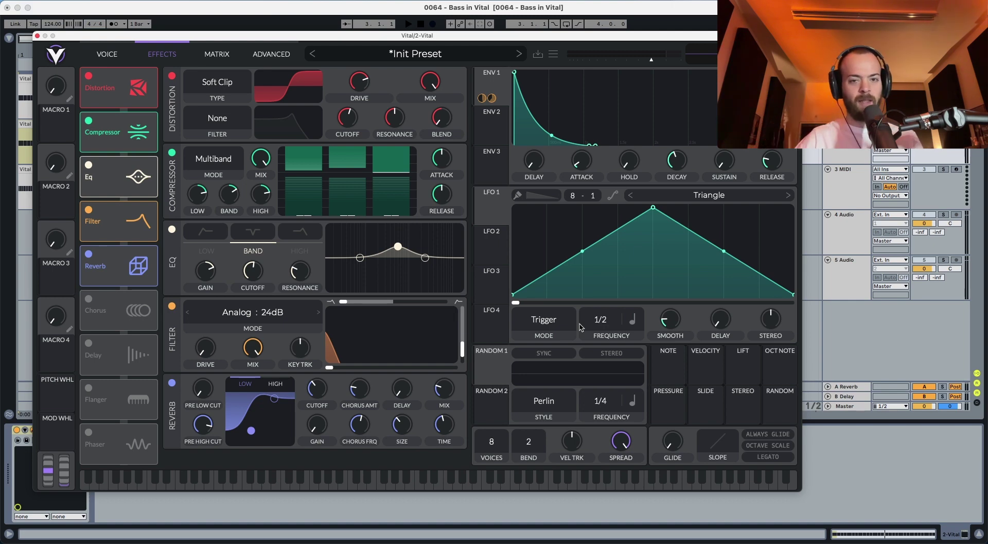
Duplicate the second Vital track, close the plugin window, and play the copy soloed
{"action": "left_click", "coordinate": [832, 154]}
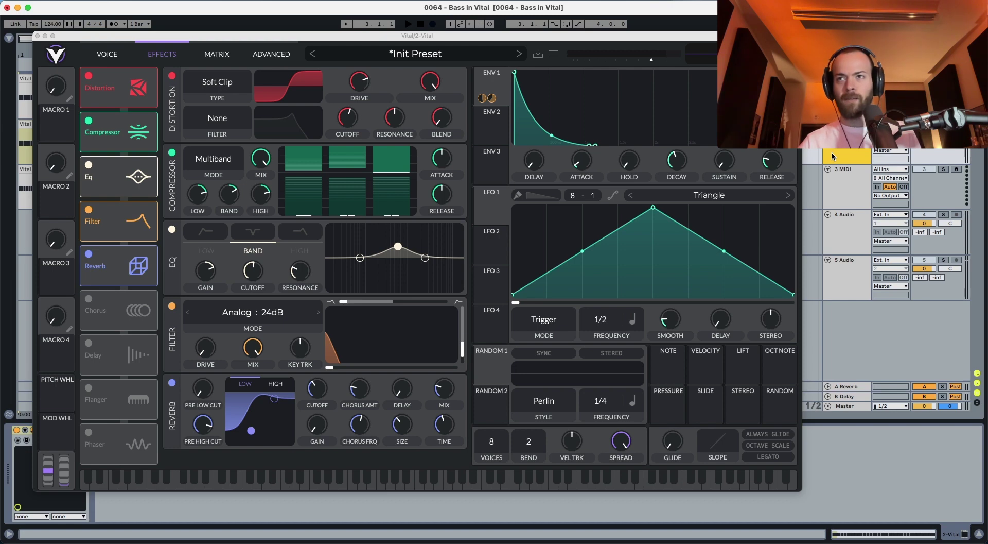
{"action": "key", "text": "super+d"}
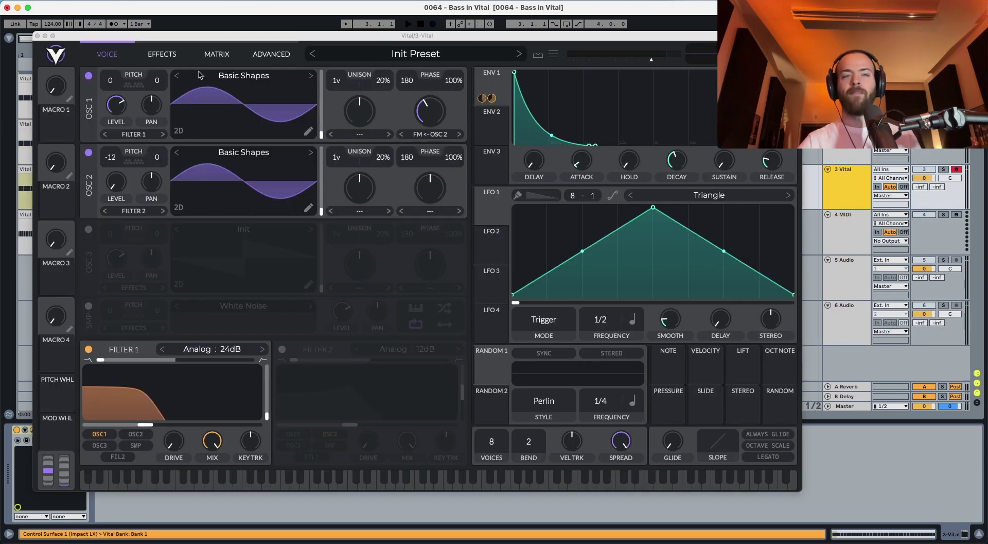
{"action": "left_click", "coordinate": [37, 36]}
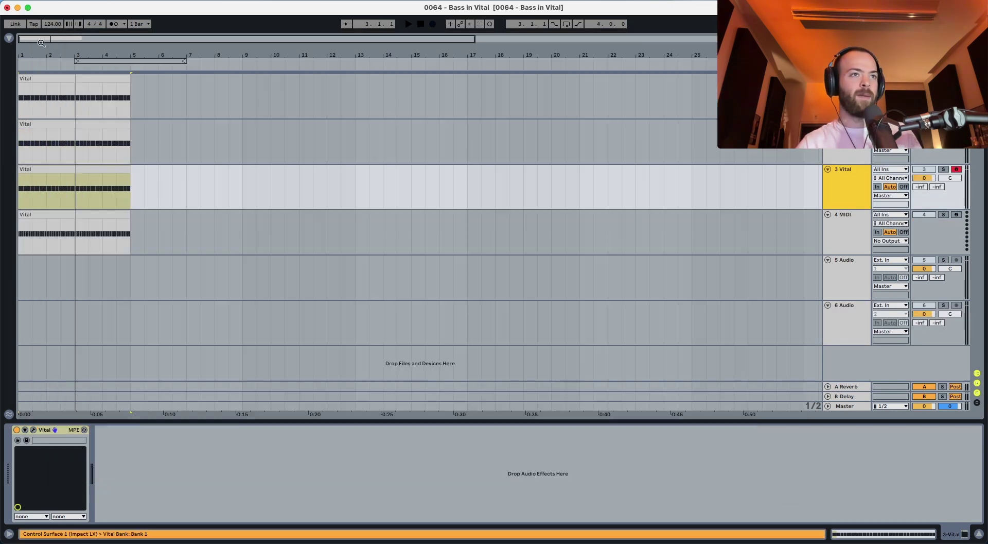
{"action": "left_click", "coordinate": [67, 214]}
{"action": "left_click", "coordinate": [65, 170]}
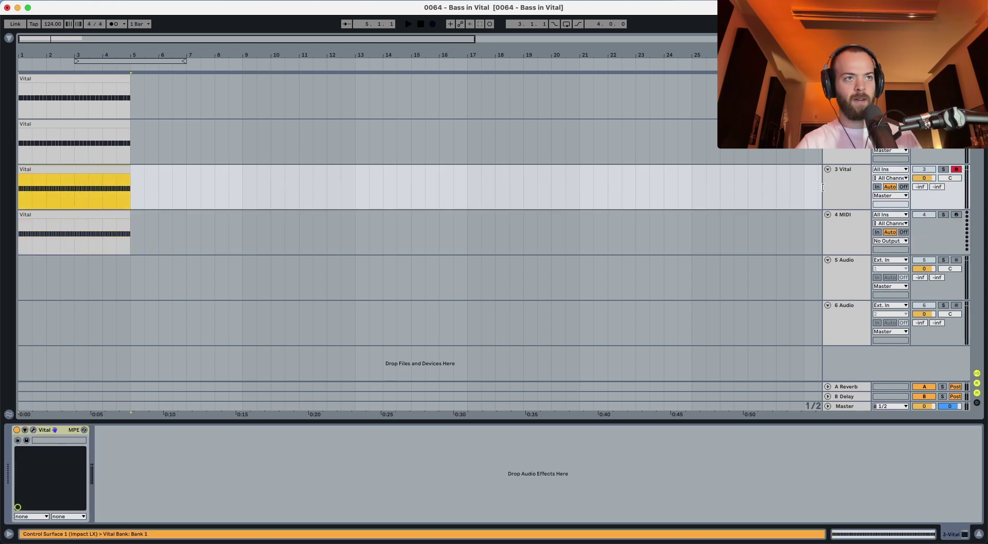
{"action": "key", "text": "space"}
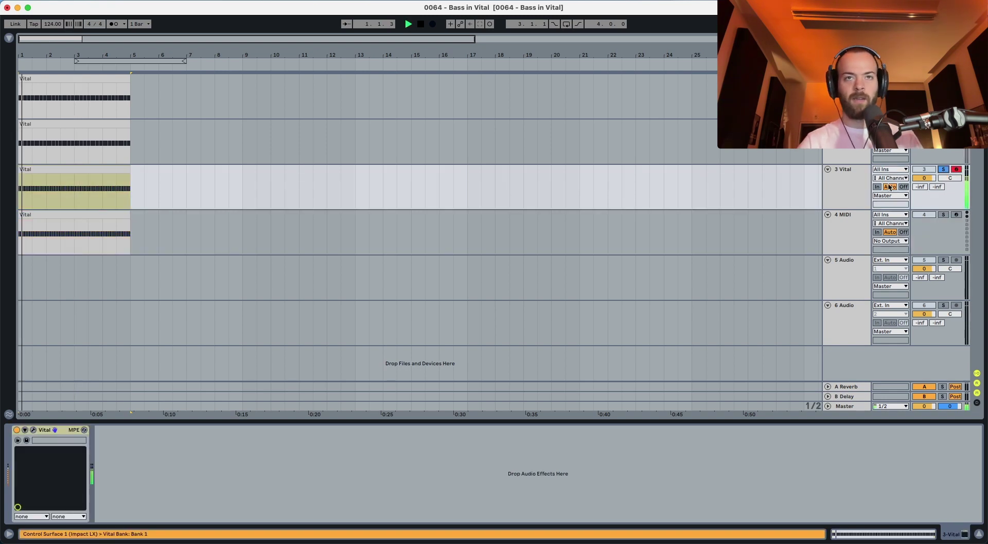
{"action": "left_click", "coordinate": [863, 186]}
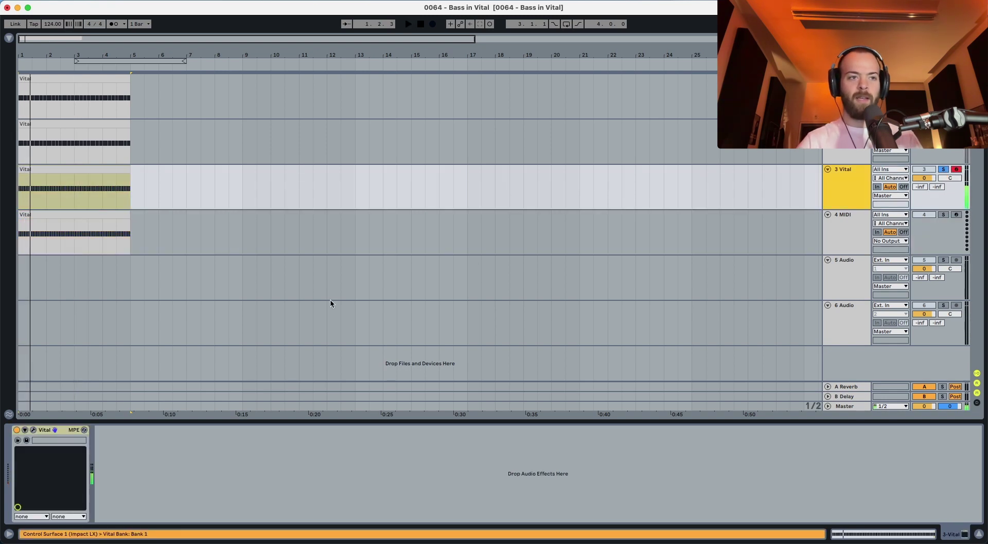
Open Vital on the duplicated track and initialize its preset
{"action": "left_click", "coordinate": [33, 430]}
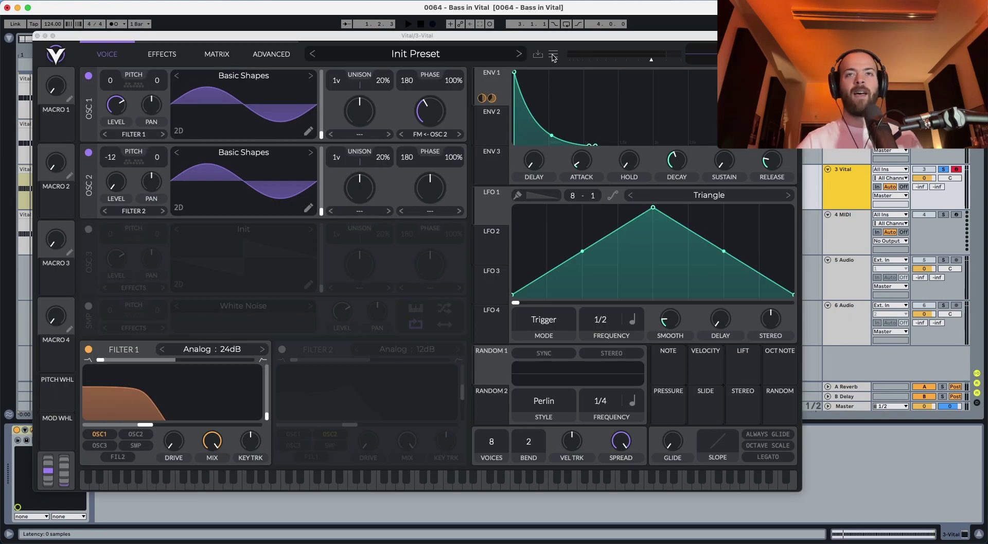
{"action": "left_click", "coordinate": [554, 54]}
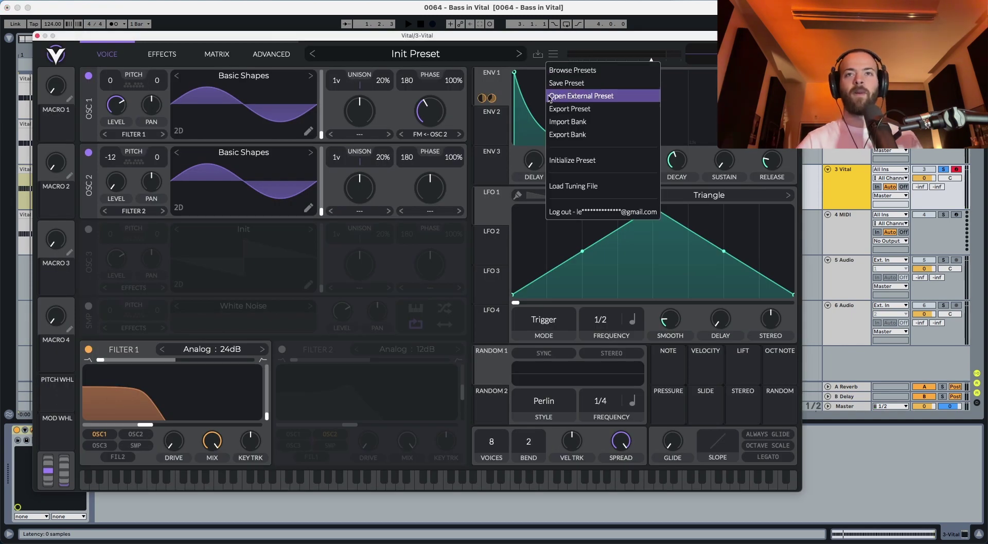
{"action": "left_click", "coordinate": [556, 160]}
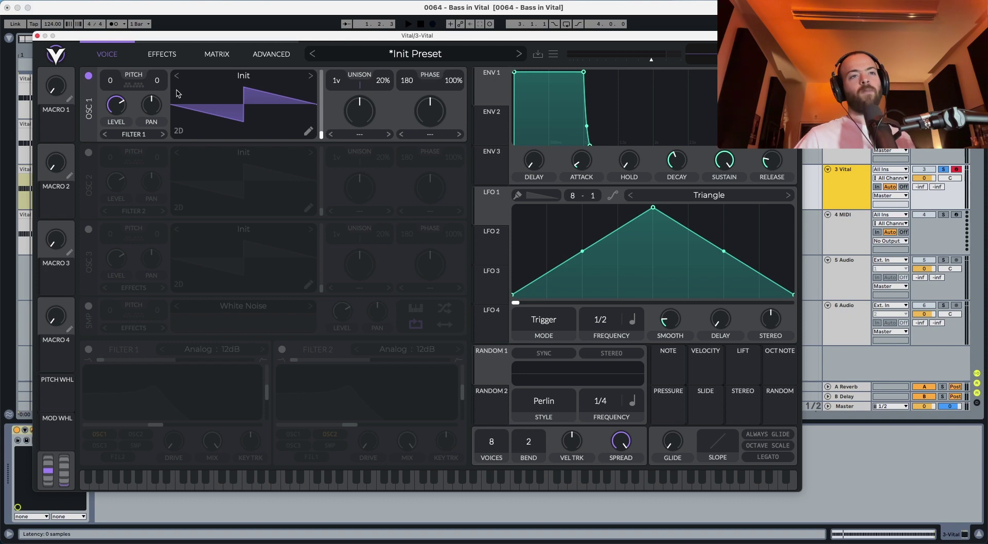
Audition the init saw and shape Envelope 1 into a pluck with zero sustain and a longer release
{"action": "key", "text": "space"}
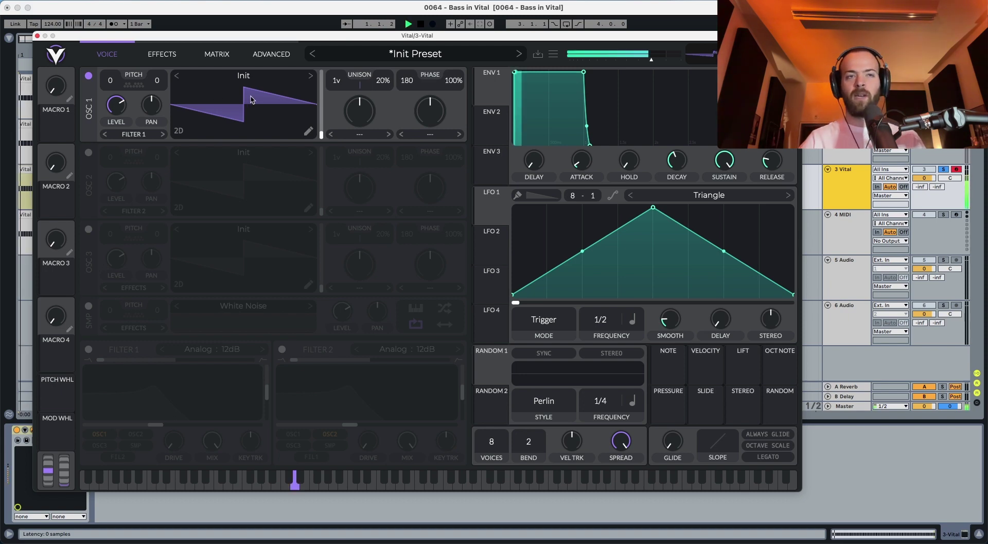
{"action": "key", "text": "space"}
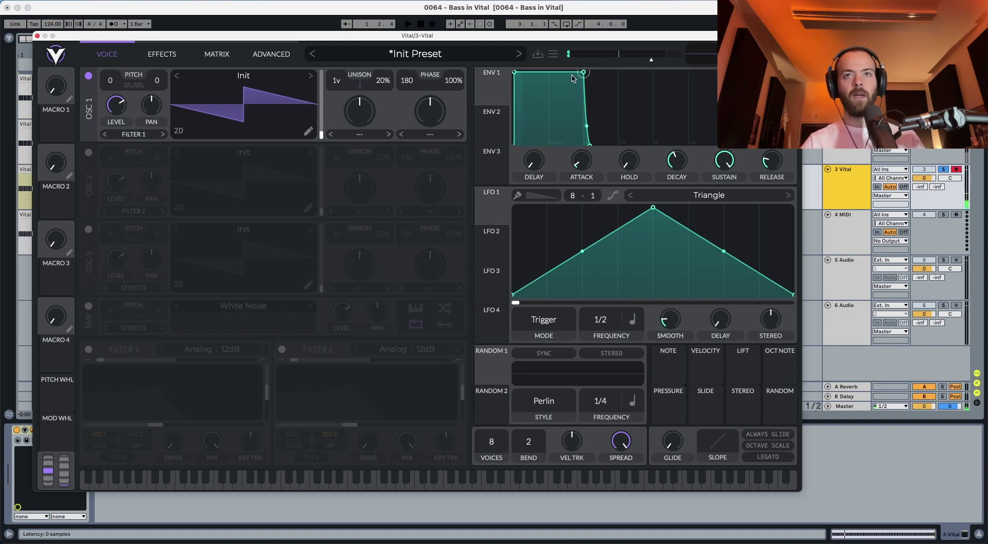
{"action": "left_click_drag", "start_coordinate": [581, 74], "coordinate": [575, 149]}
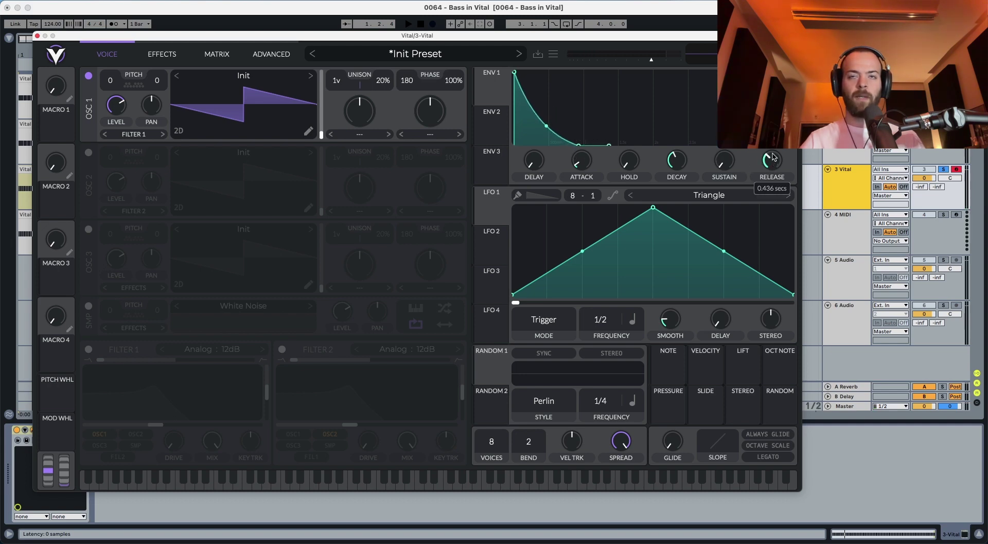
Enable Filter 1 as Analog 24dB with reduced resonance and its cutoff at minimum
{"action": "left_click", "coordinate": [89, 350]}
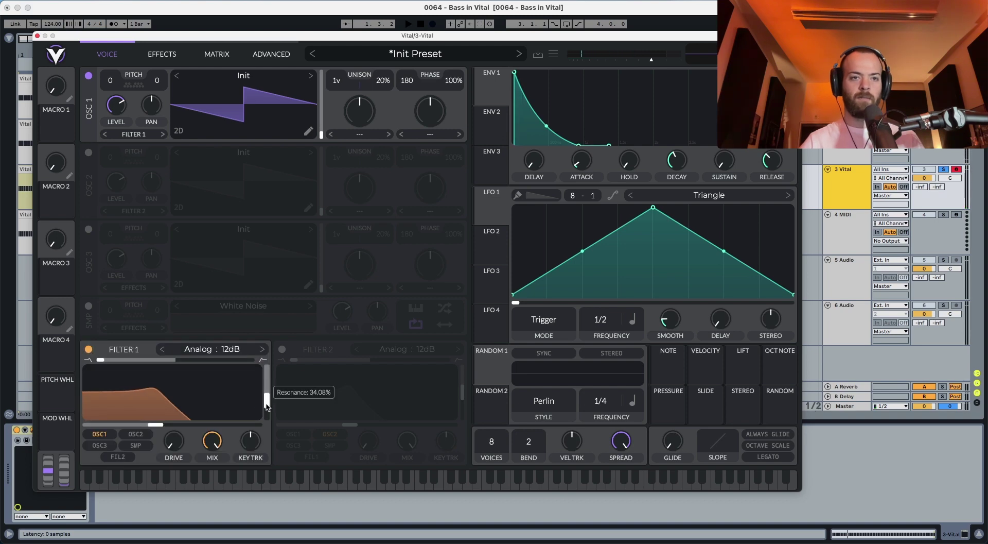
{"action": "left_click", "coordinate": [262, 348]}
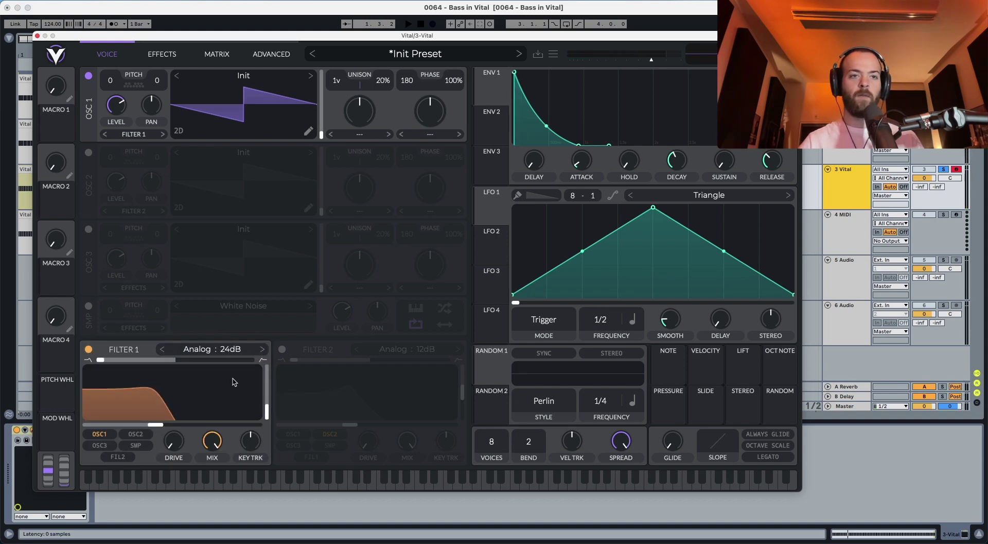
{"action": "left_click_drag", "start_coordinate": [160, 430], "coordinate": [86, 426]}
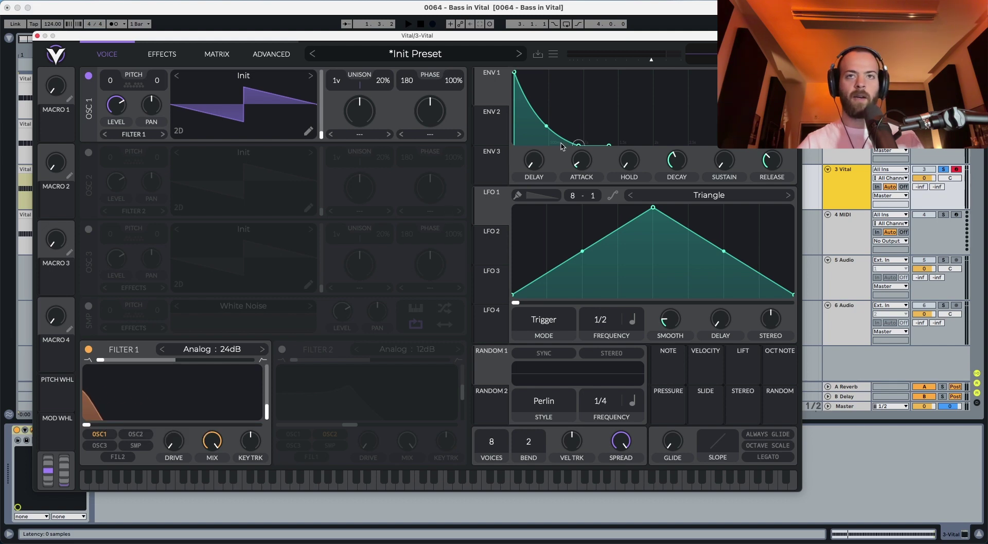
Modulate Filter 1's cutoff with Envelope 1 by about 61.3 and audition the pluck
{"action": "left_click_drag", "start_coordinate": [497, 97], "coordinate": [172, 418]}
{"action": "key", "text": "space"}
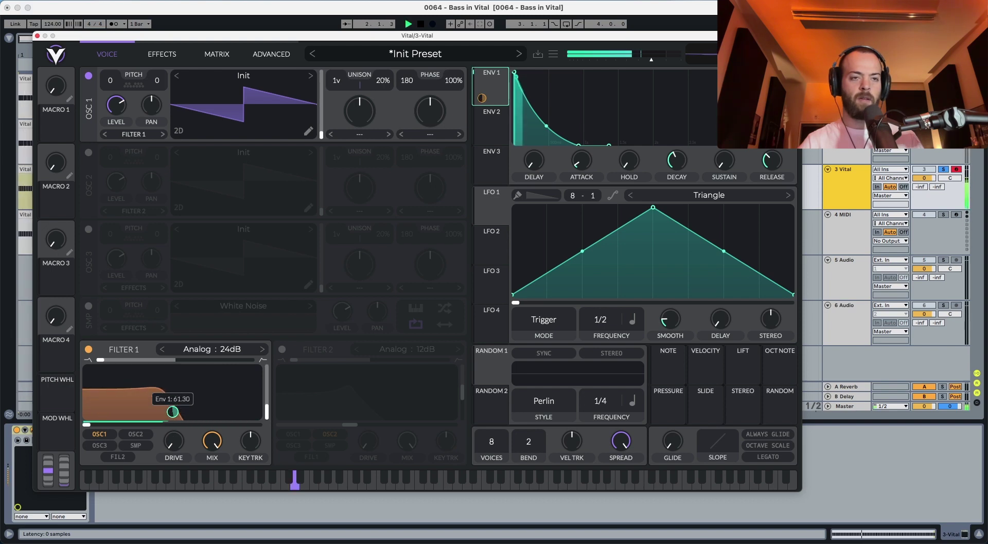
{"action": "key", "text": "space"}
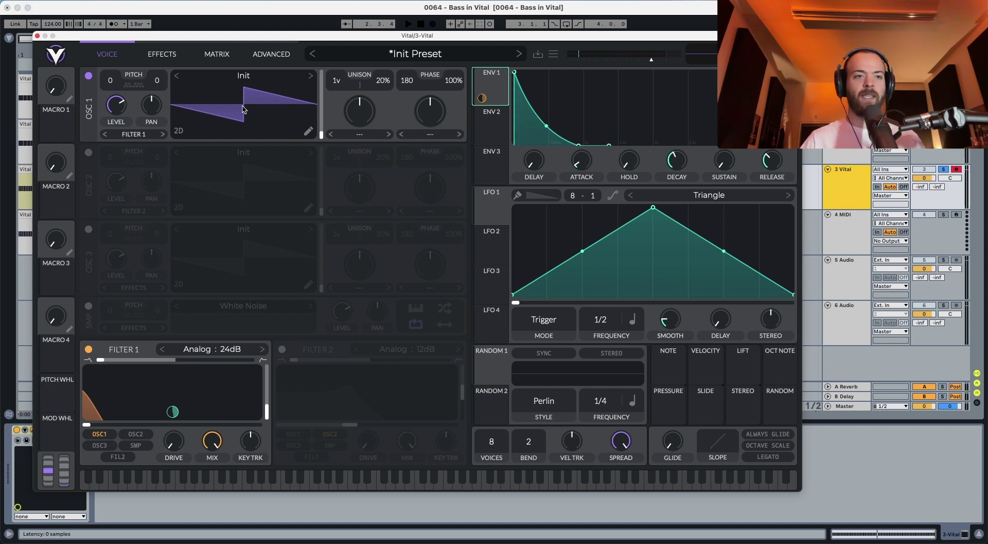
Add a Soft Clip distortion at the start of the effects chain and raise its drive while auditioning
{"action": "left_click", "coordinate": [155, 55]}
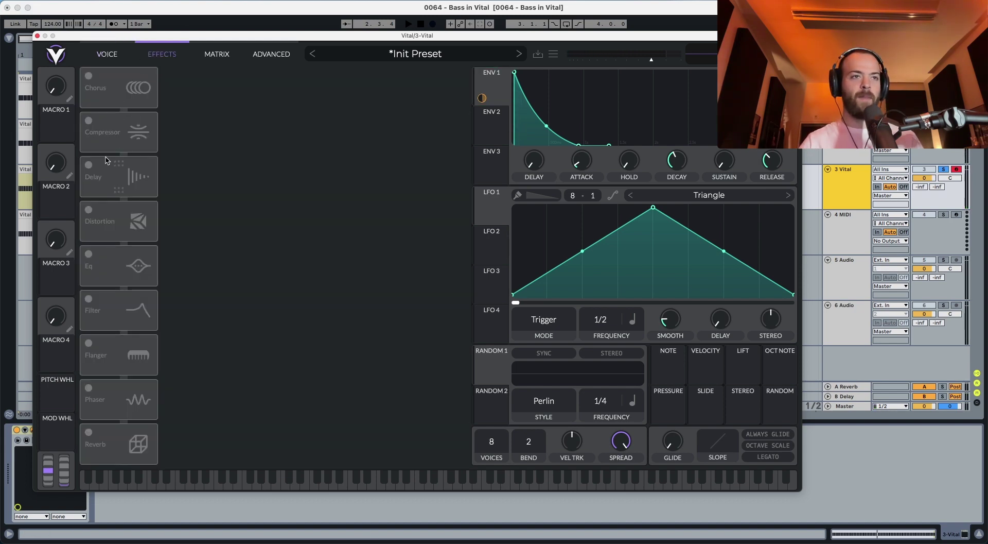
{"action": "left_click", "coordinate": [89, 211]}
{"action": "left_click_drag", "start_coordinate": [93, 219], "coordinate": [100, 89]}
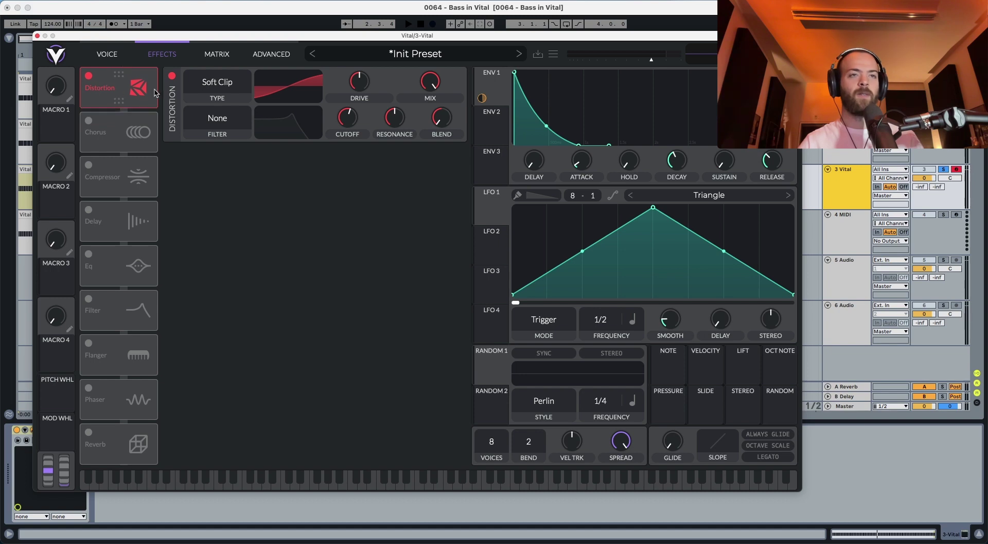
{"action": "key", "text": "space"}
{"action": "left_click_drag", "start_coordinate": [359, 85], "coordinate": [358, 80]}
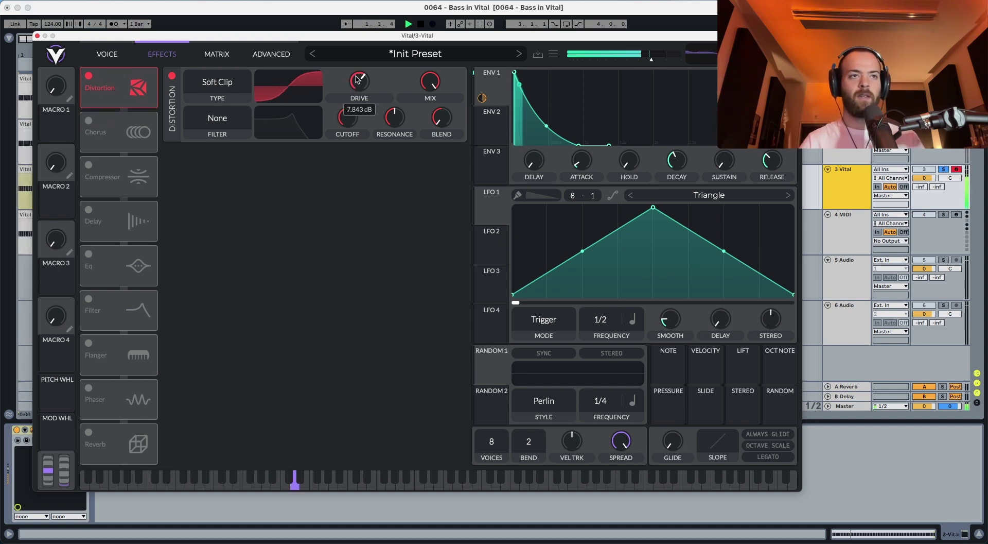
{"action": "key", "text": "space"}
Add an EQ after the distortion with a wide band boost of about 8.6 dB at about 71 semitones
{"action": "left_click", "coordinate": [88, 254]}
{"action": "left_click_drag", "start_coordinate": [98, 265], "coordinate": [101, 133]}
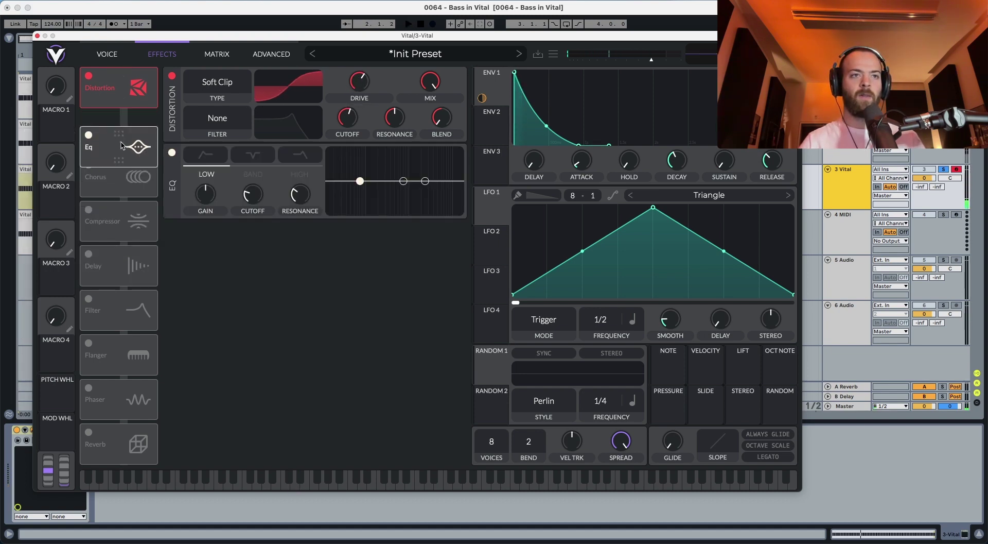
{"action": "left_click", "coordinate": [253, 156]}
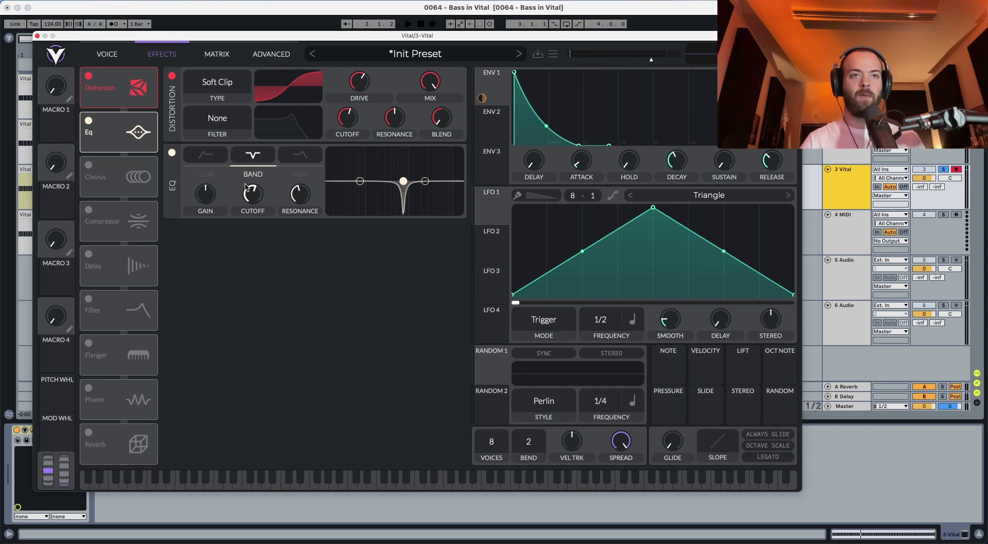
{"action": "key", "text": "space"}
{"action": "left_click_drag", "start_coordinate": [259, 200], "coordinate": [259, 198]}
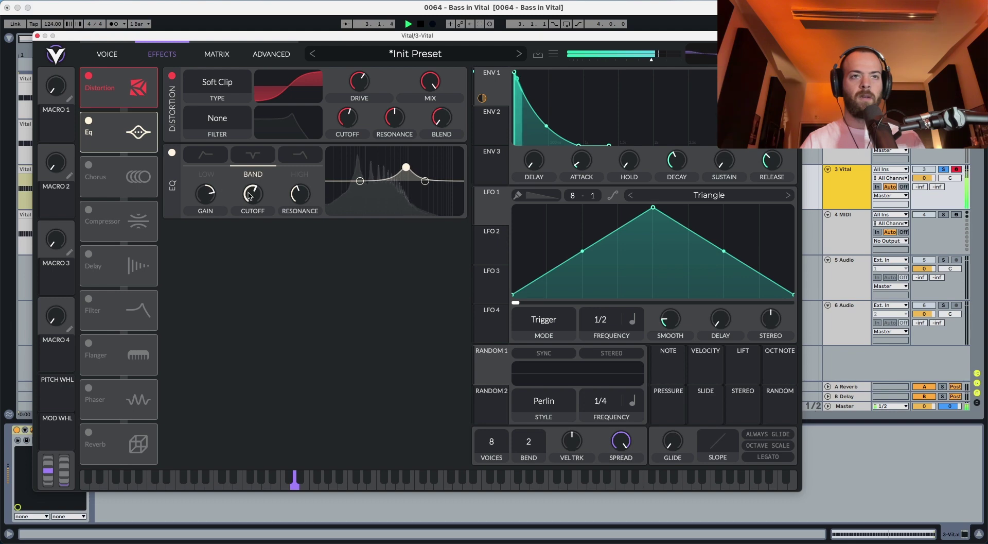
{"action": "left_click_drag", "start_coordinate": [249, 196], "coordinate": [250, 201]}
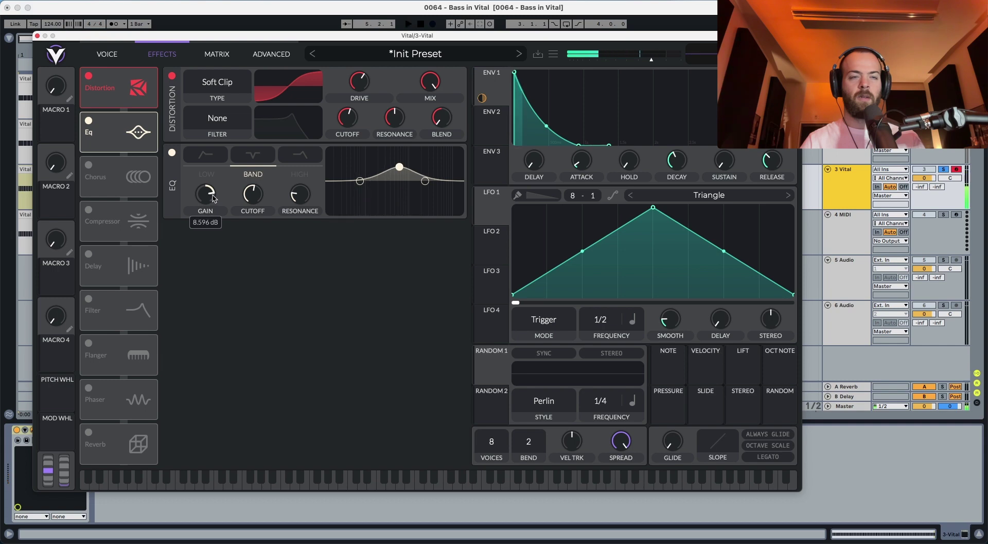
{"action": "left_click_drag", "start_coordinate": [244, 197], "coordinate": [244, 199]}
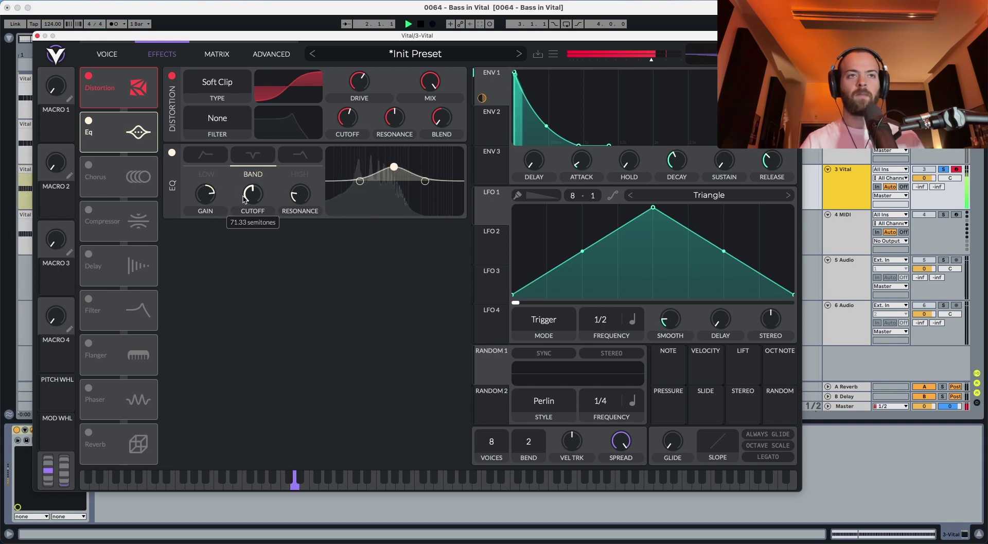
Compare the bass with the EQ bypassed and re-enabled
{"action": "left_click", "coordinate": [89, 122]}
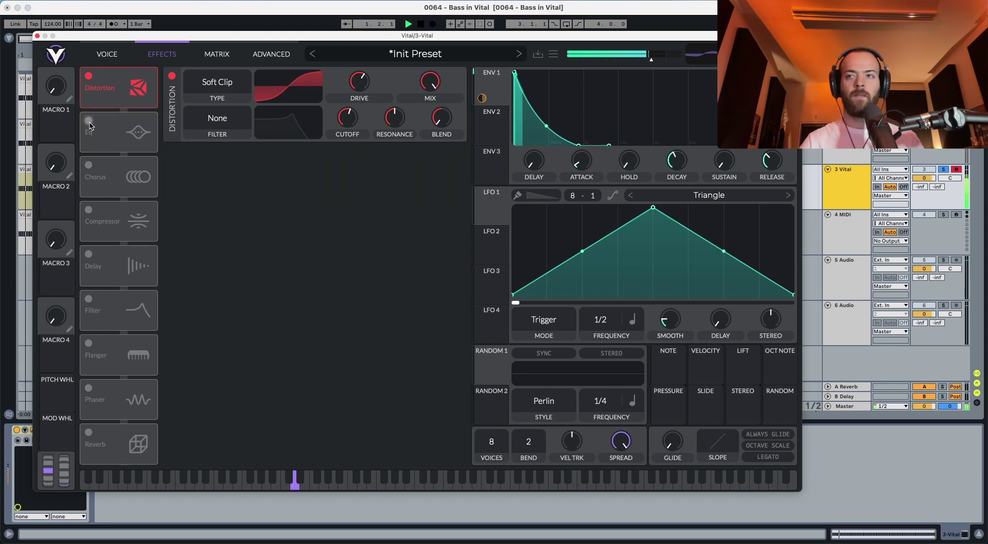
{"action": "left_click", "coordinate": [89, 122]}
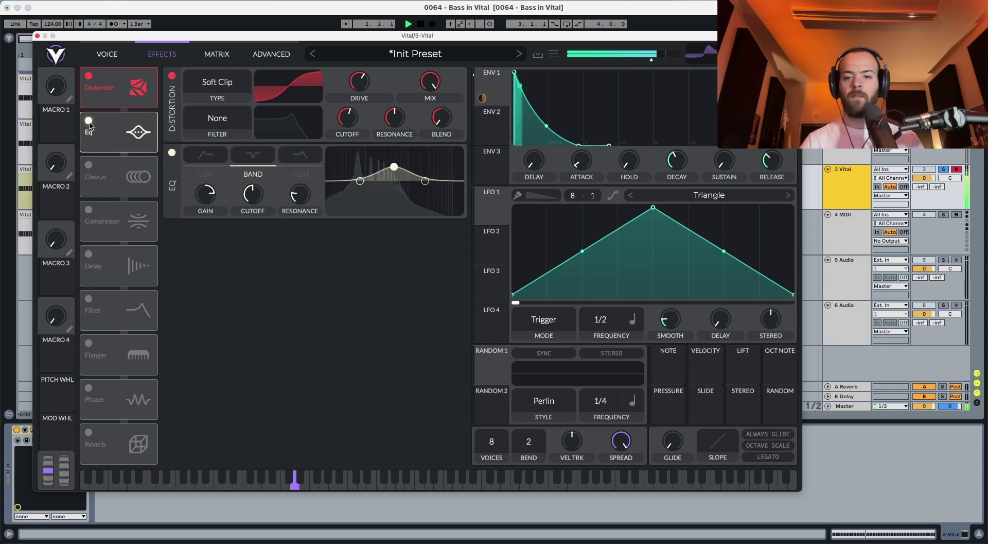
{"action": "key", "text": "space"}
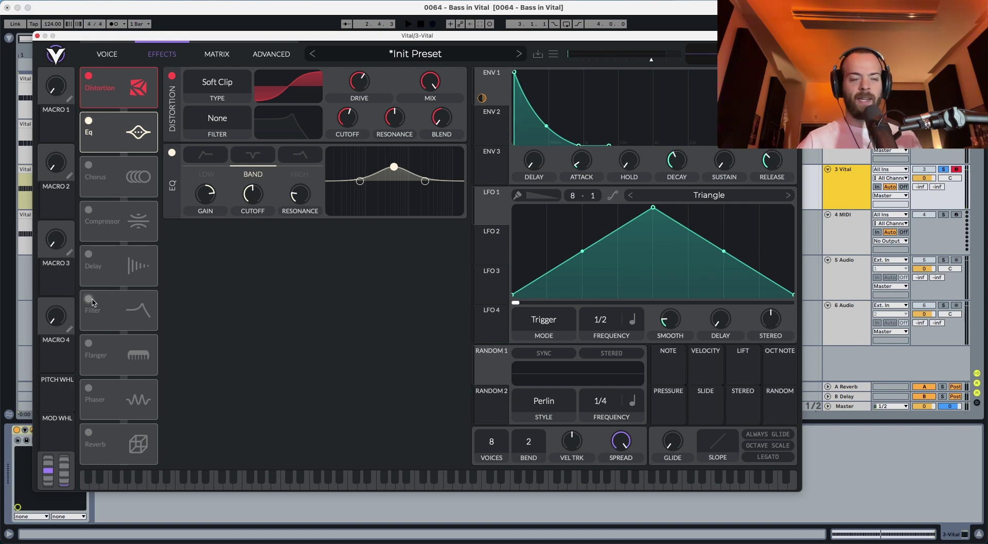
Add a filter effect after the EQ with resonance at about 0.6% and cutoff at about -27 semitones
{"action": "left_click", "coordinate": [91, 300]}
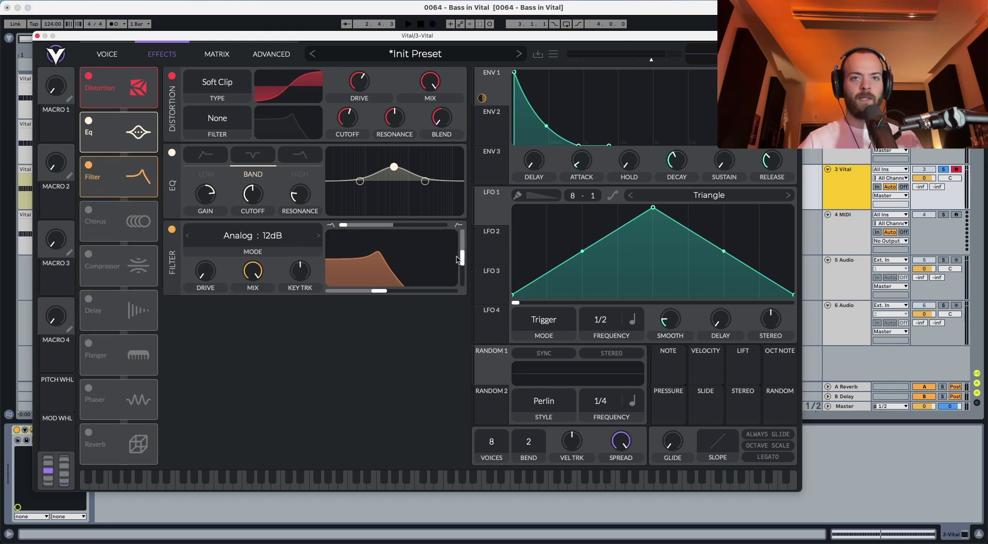
{"action": "left_click_drag", "start_coordinate": [456, 259], "coordinate": [462, 278]}
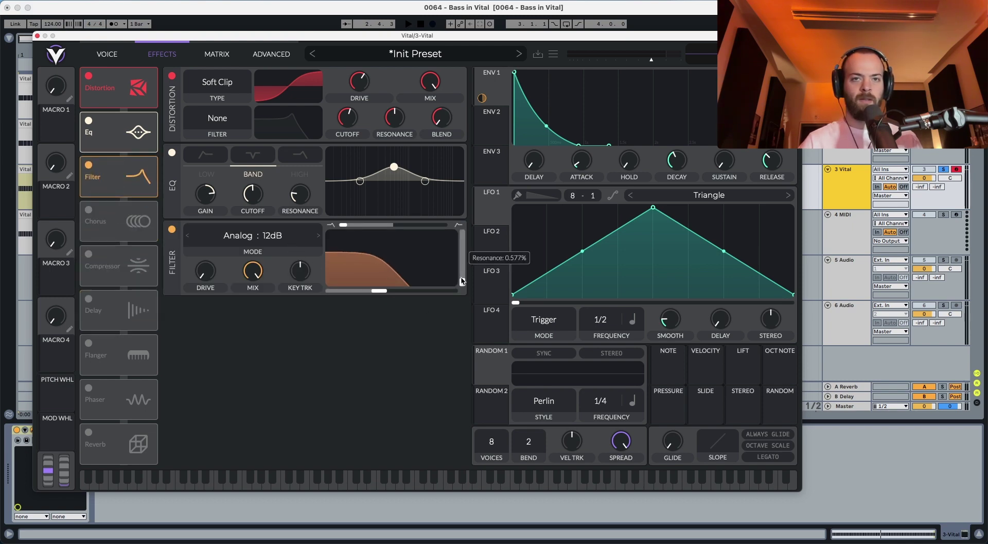
{"action": "left_click_drag", "start_coordinate": [378, 290], "coordinate": [319, 292]}
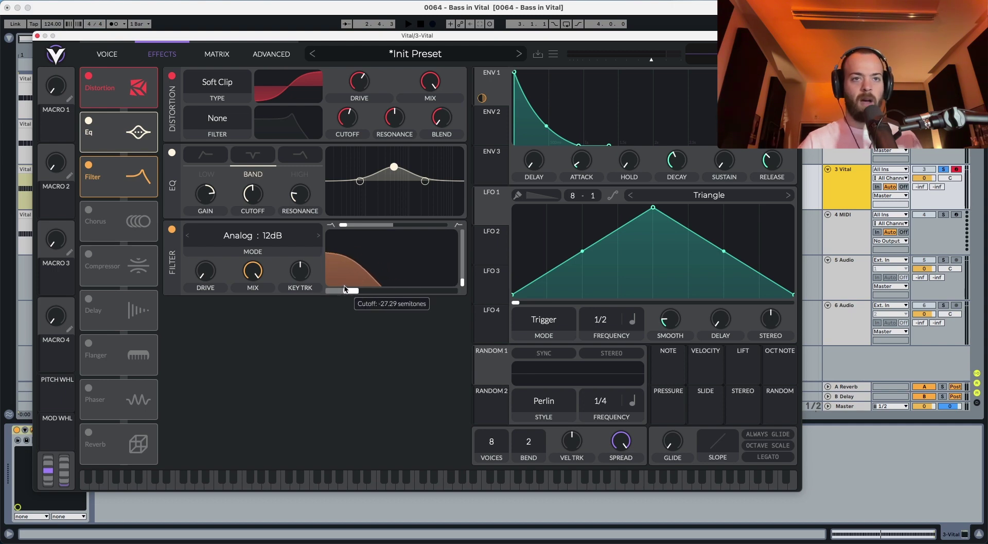
Shape Envelope 2 into a short pluck with zero sustain and a shorter decay, then audition the bass
{"action": "left_click", "coordinate": [487, 124]}
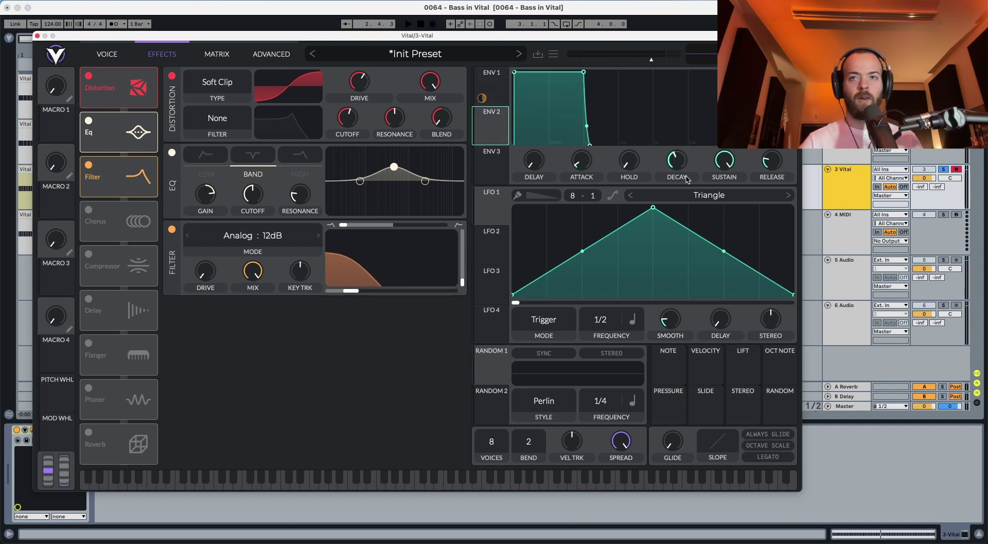
{"action": "left_click_drag", "start_coordinate": [729, 161], "coordinate": [678, 174]}
{"action": "key", "text": "space"}
Modulate the filter effect's cutoff with Envelope 2 and audition the tighter sound
{"action": "key", "text": "space"}
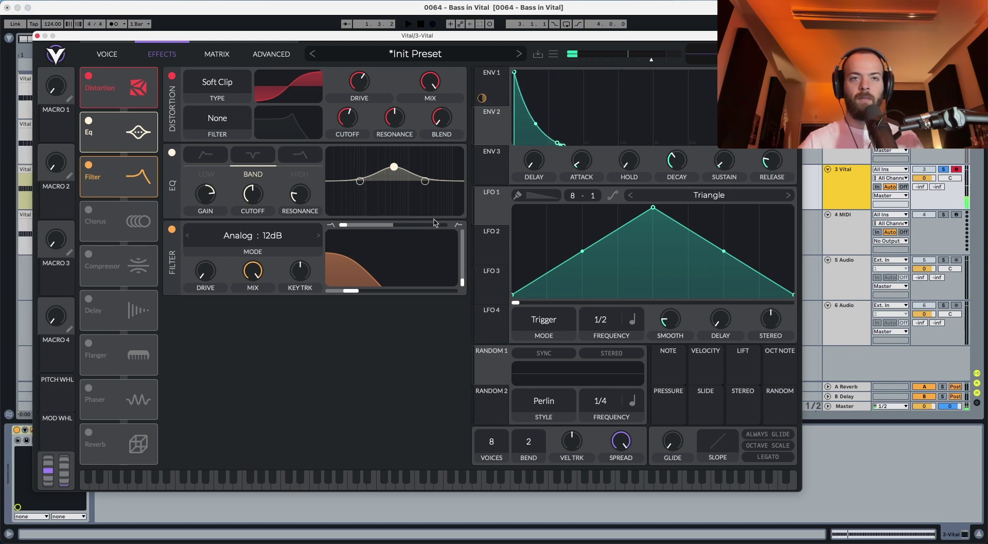
{"action": "left_click_drag", "start_coordinate": [486, 129], "coordinate": [391, 299]}
{"action": "key", "text": "space"}
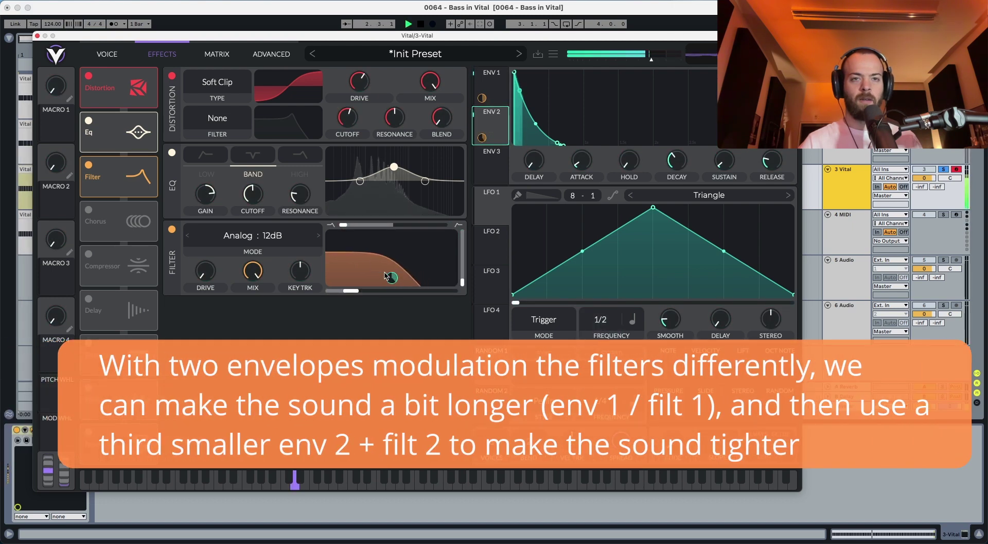
{"action": "key", "text": "space"}
Compare the bass with the filter effect bypassed and re-enabled
{"action": "left_click", "coordinate": [172, 230]}
{"action": "key", "text": "space"}
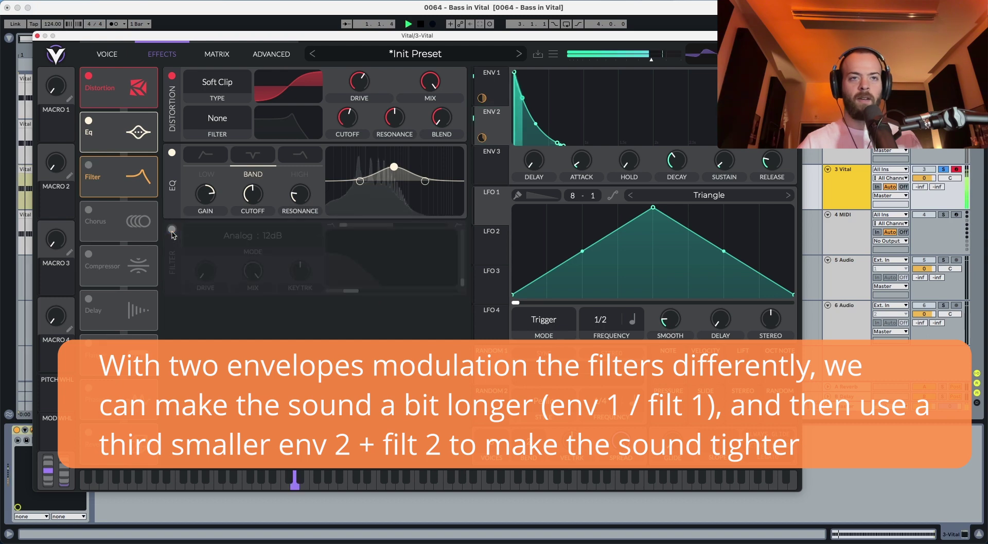
{"action": "left_click", "coordinate": [172, 231]}
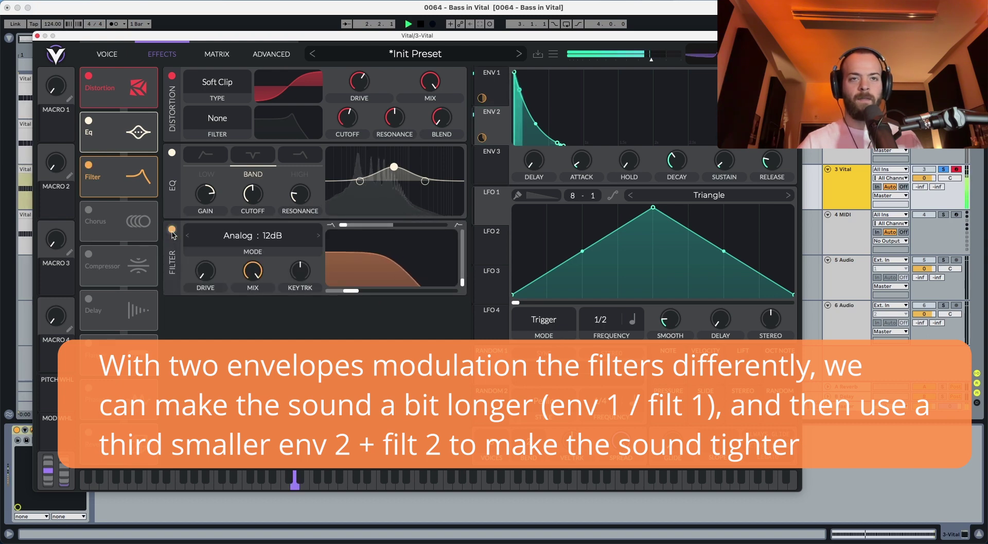
{"action": "key", "text": "space"}
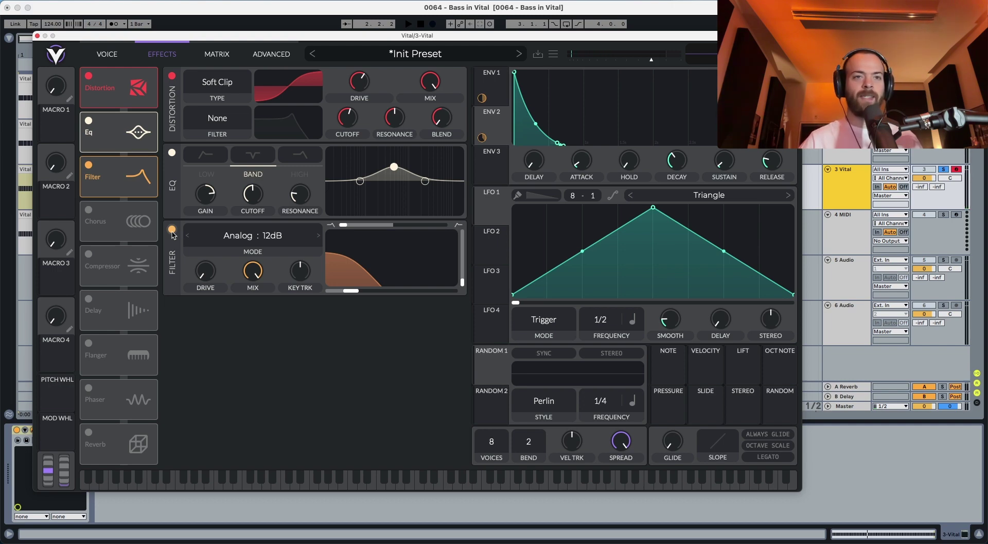
Set the filter effect's resonance to about 12.7%, lower its cutoff, and adjust the Envelope 2 modulation amount while auditioning
{"action": "key", "text": "space"}
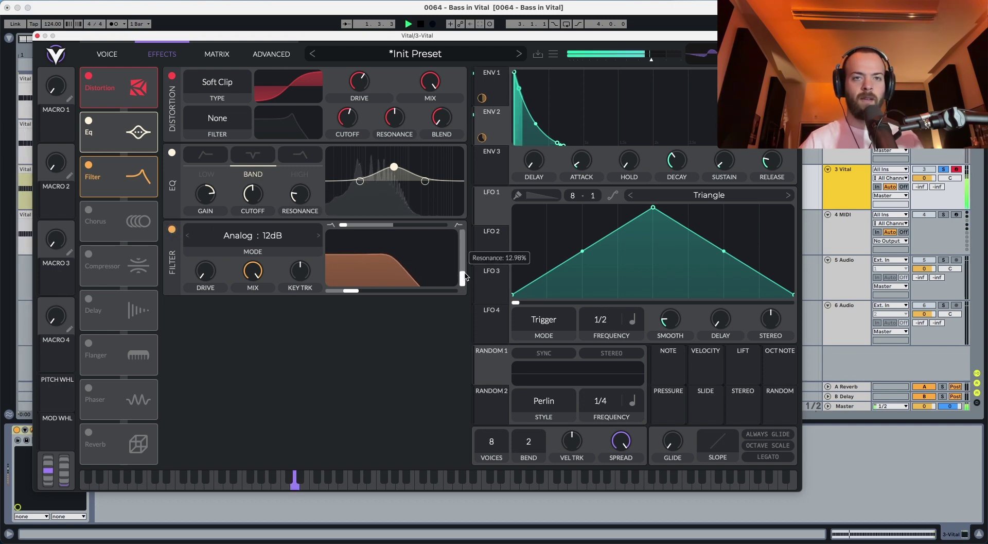
{"action": "left_click_drag", "start_coordinate": [465, 273], "coordinate": [464, 273]}
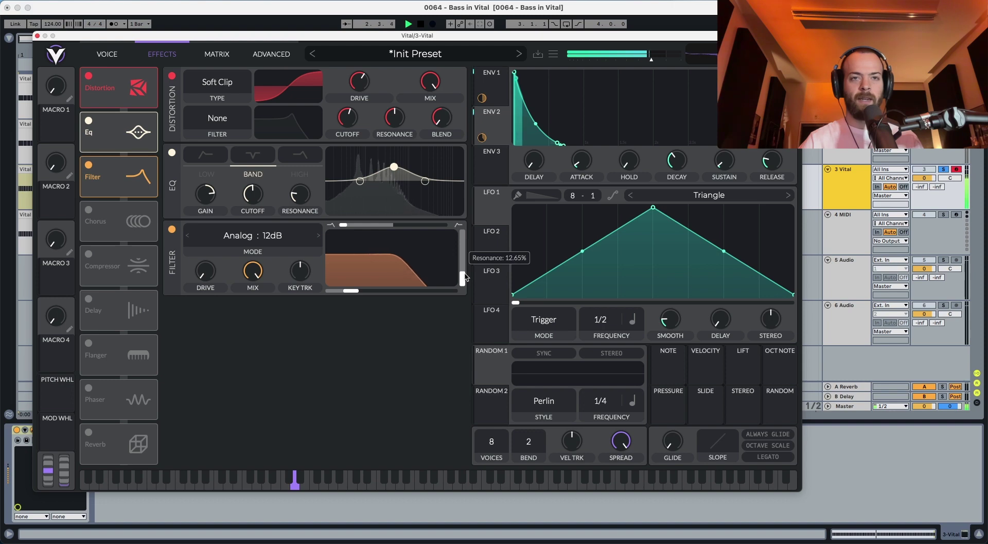
{"action": "key", "text": "space"}
{"action": "left_click_drag", "start_coordinate": [351, 291], "coordinate": [346, 292]}
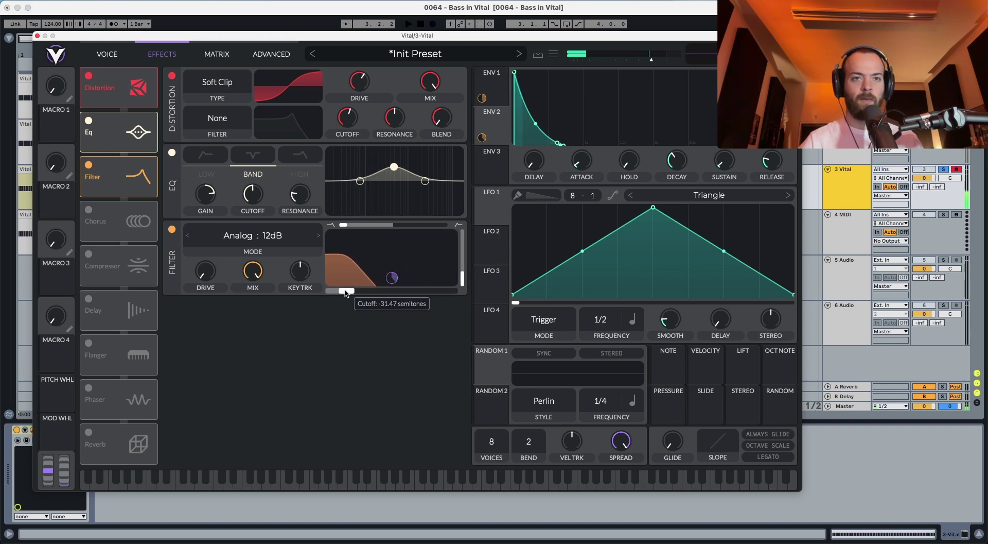
{"action": "key", "text": "space"}
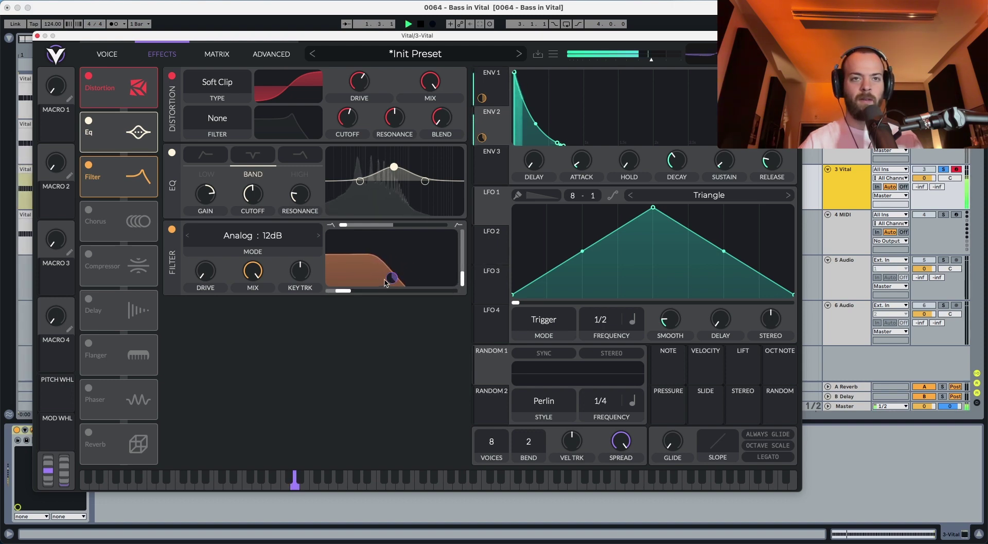
{"action": "left_click_drag", "start_coordinate": [392, 277], "coordinate": [392, 282]}
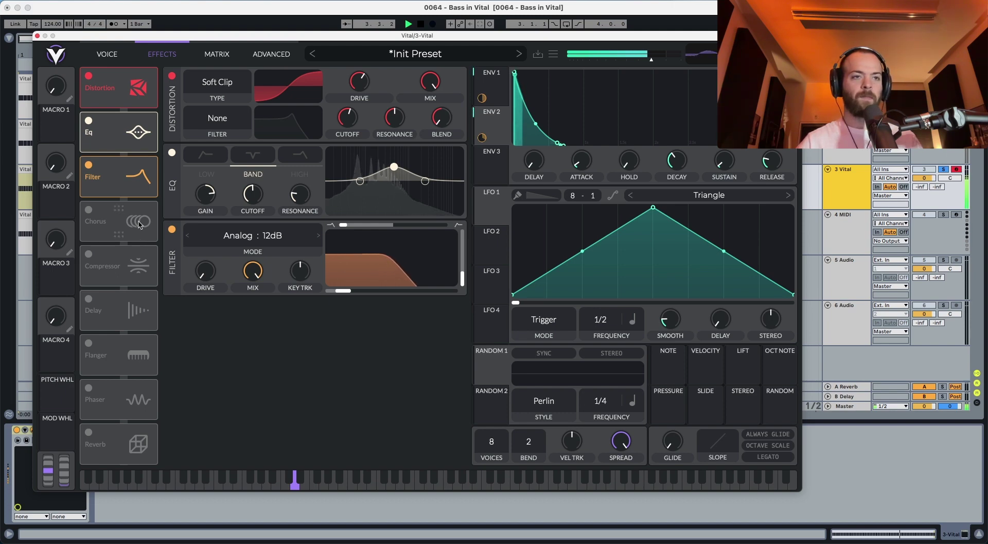
{"action": "key", "text": "space"}
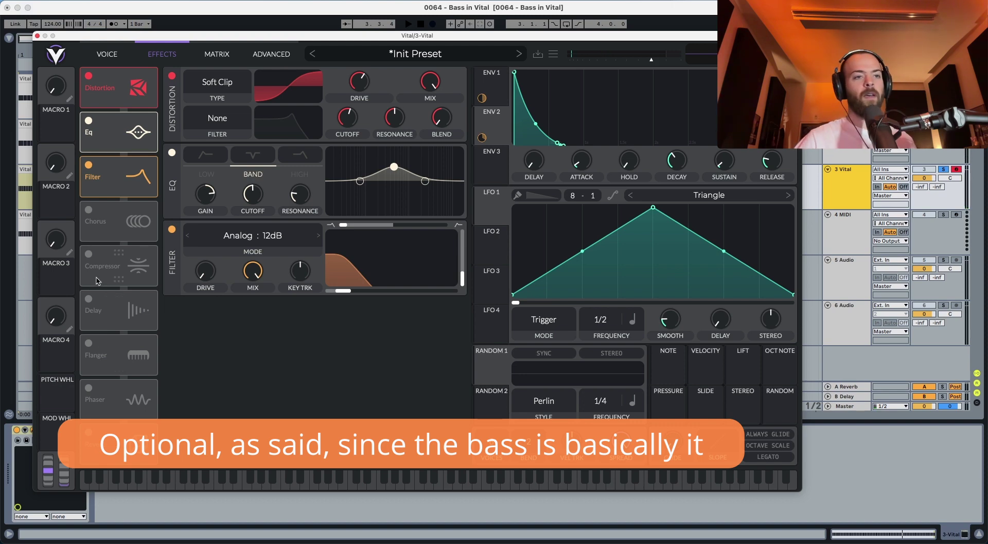
Add a phaser after the filter effect with zero depth and reduced mix, and fine-tune its center while auditioning
{"action": "left_click", "coordinate": [91, 390]}
{"action": "left_click_drag", "start_coordinate": [106, 395], "coordinate": [111, 216]}
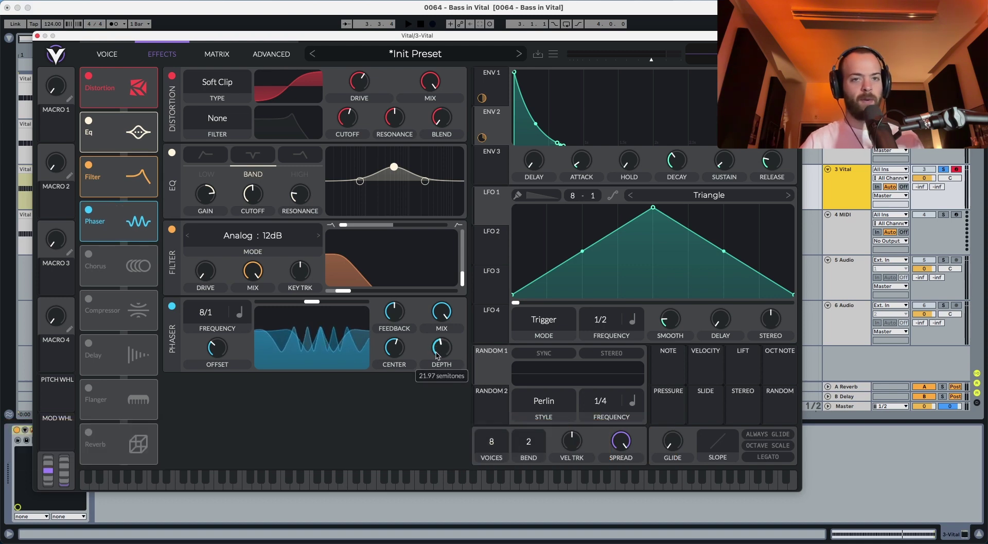
{"action": "left_click_drag", "start_coordinate": [432, 346], "coordinate": [436, 419]}
{"action": "left_click_drag", "start_coordinate": [441, 320], "coordinate": [435, 355]}
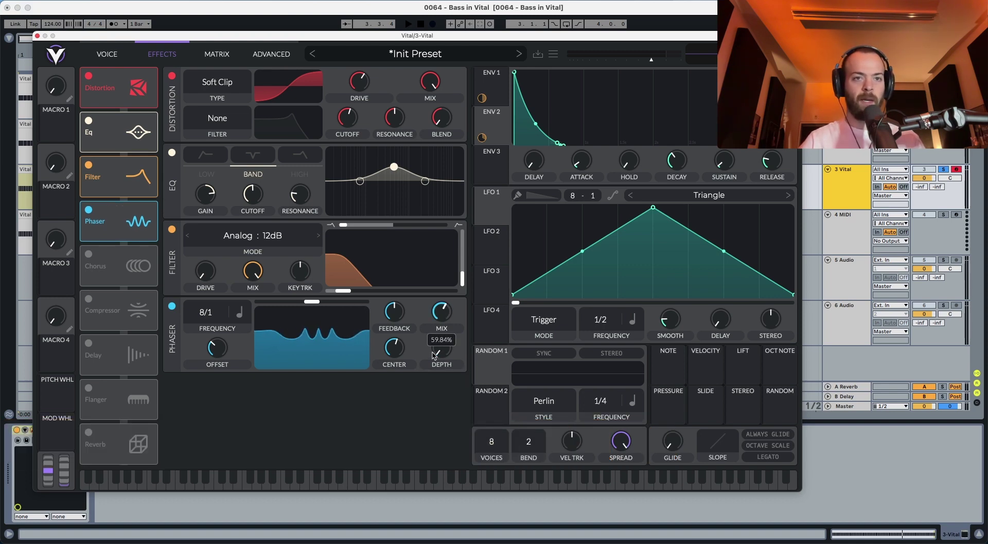
{"action": "key", "text": "space"}
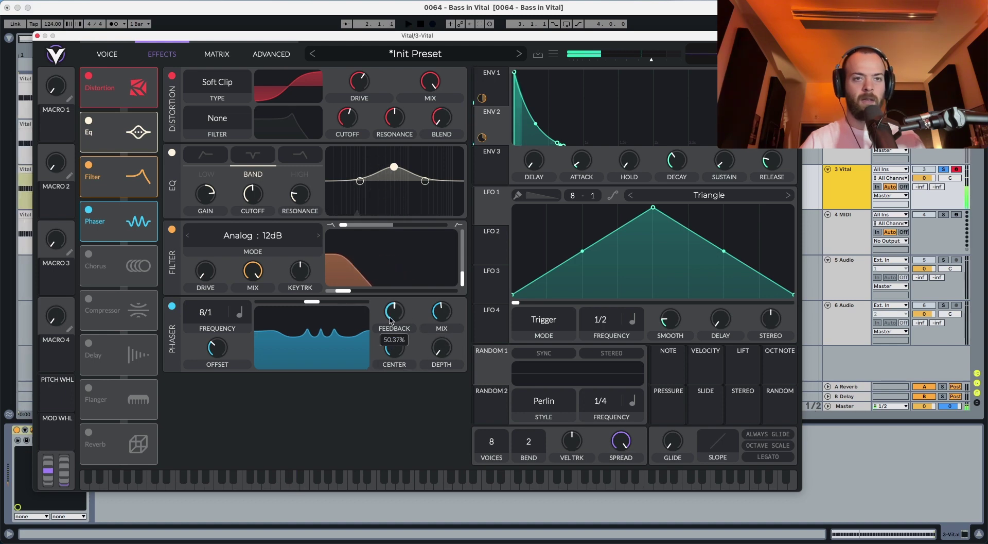
{"action": "left_click_drag", "start_coordinate": [393, 359], "coordinate": [391, 360]}
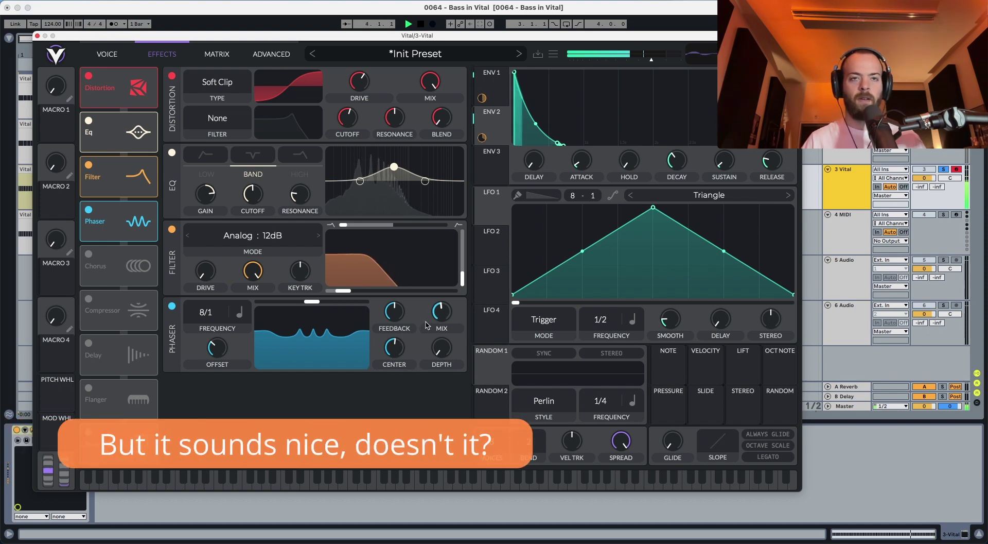
Stop playback, copy Vital track 2 into the fourth track position, and solo the pasted track
{"action": "key", "text": "space"}
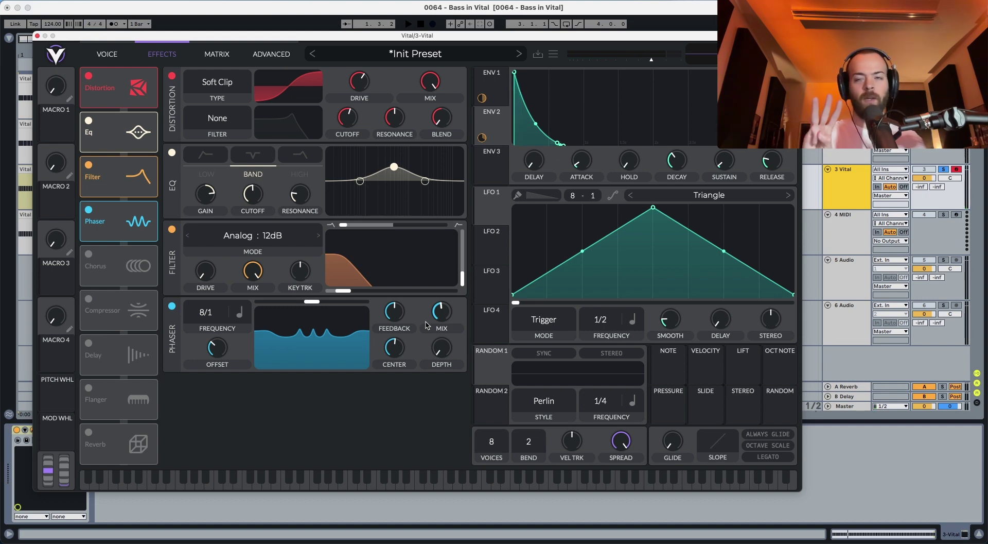
{"action": "left_click", "coordinate": [826, 219]}
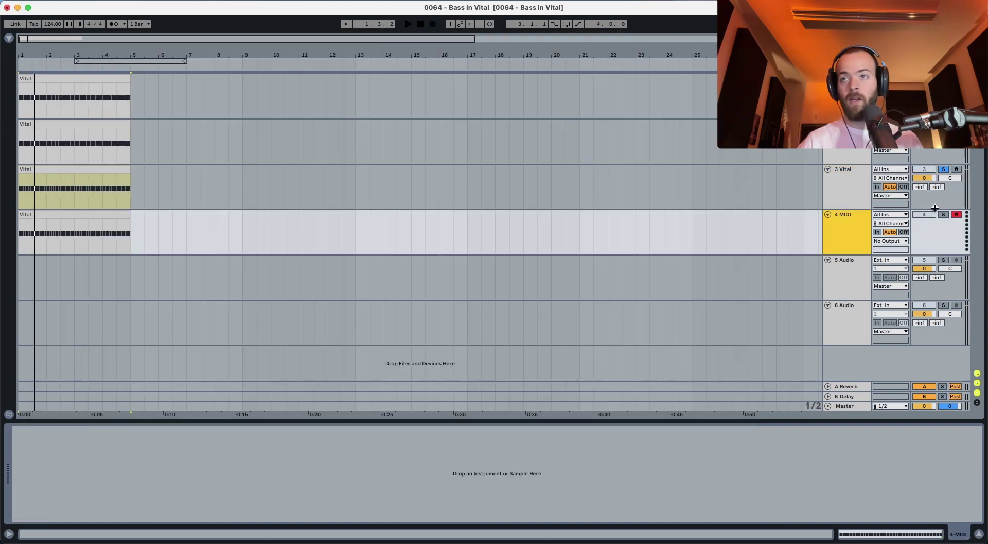
{"action": "left_click", "coordinate": [845, 175]}
{"action": "left_click", "coordinate": [840, 151]}
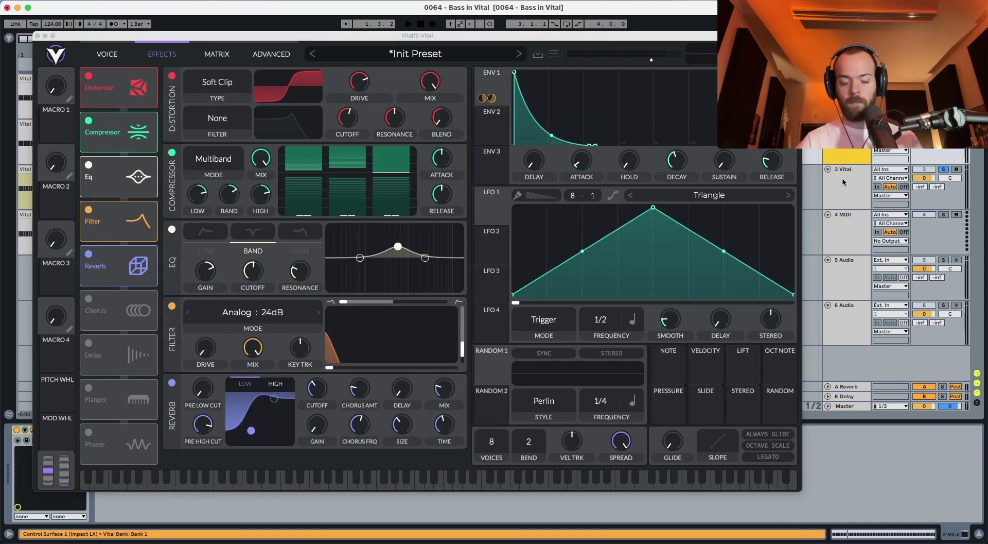
{"action": "left_click", "coordinate": [848, 221]}
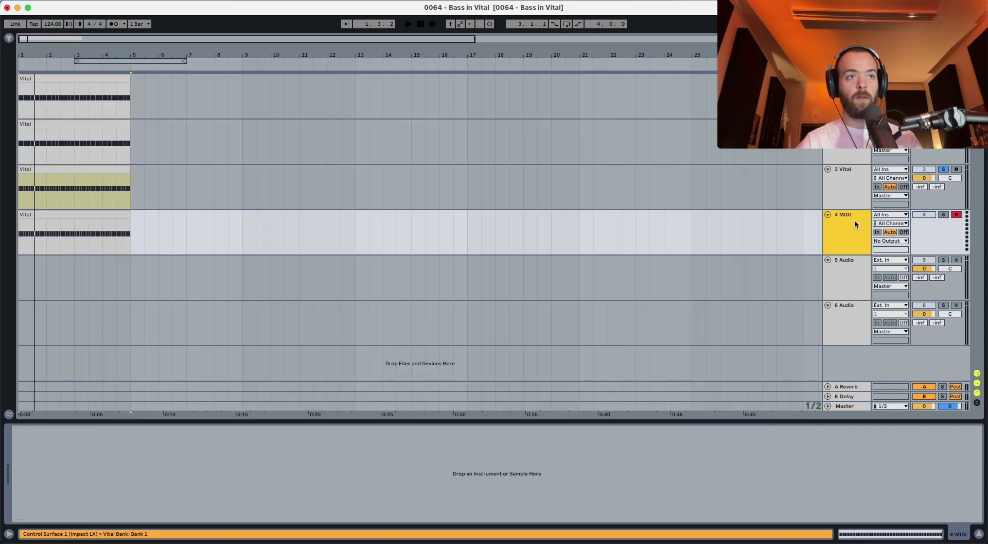
{"action": "key", "text": "super+v"}
{"action": "left_click", "coordinate": [943, 216]}
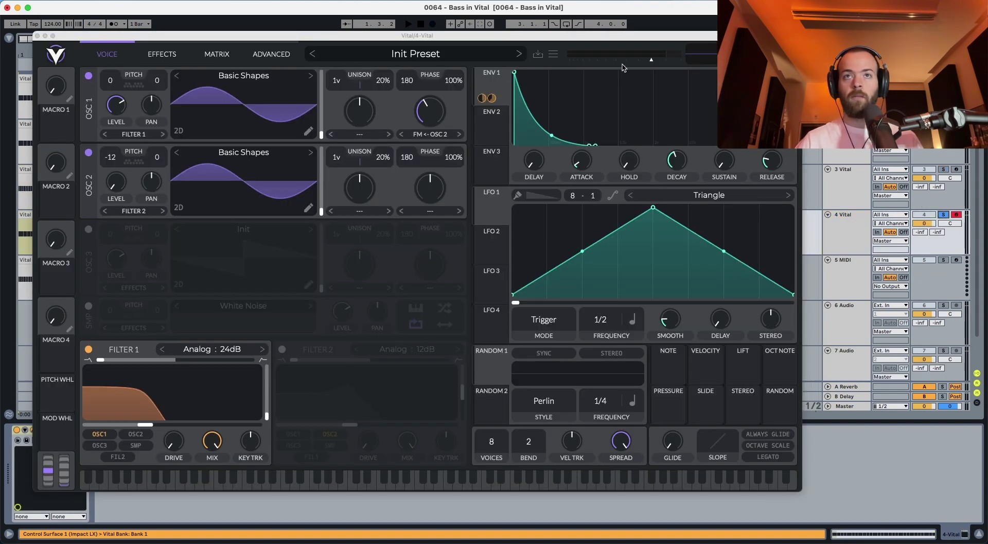
Initialize the preset in the fourth track's Vital and enable oscillators 2 and 3
{"action": "left_click", "coordinate": [554, 54]}
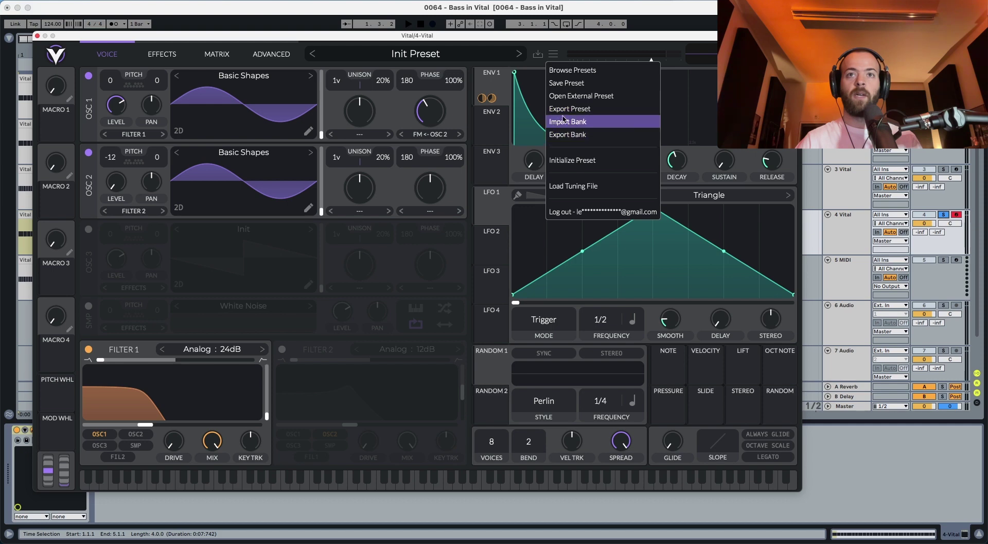
{"action": "left_click", "coordinate": [572, 160]}
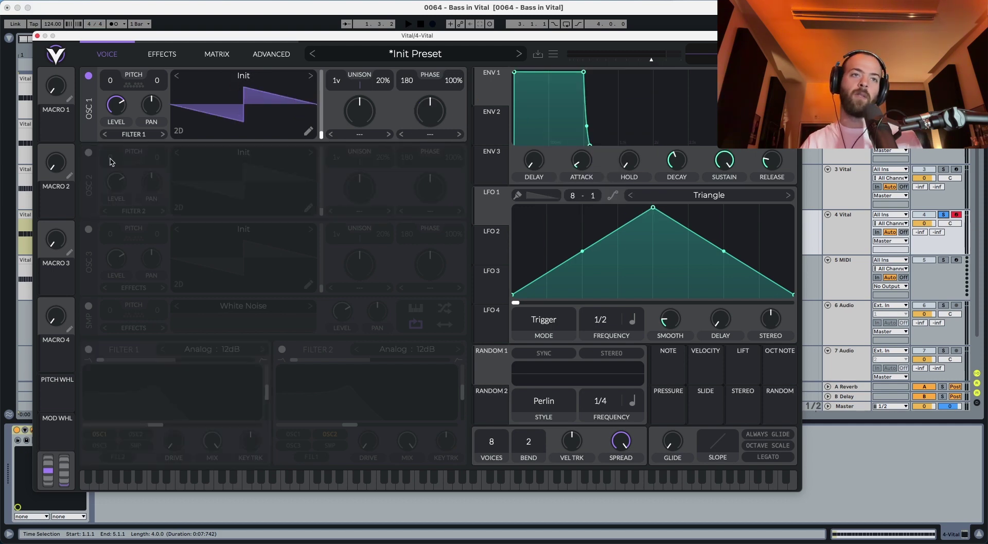
{"action": "left_click", "coordinate": [89, 152]}
{"action": "left_click", "coordinate": [89, 229]}
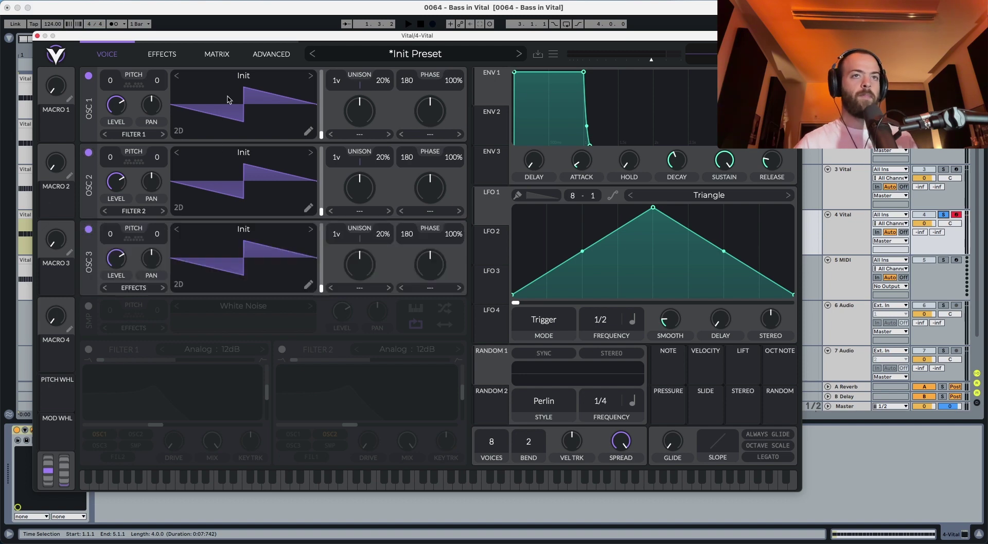
Load the factory Basic Shapes wavetable into oscillators 1 and 2, and switch oscillator 3 off
{"action": "left_click", "coordinate": [243, 76]}
{"action": "left_click", "coordinate": [389, 137]}
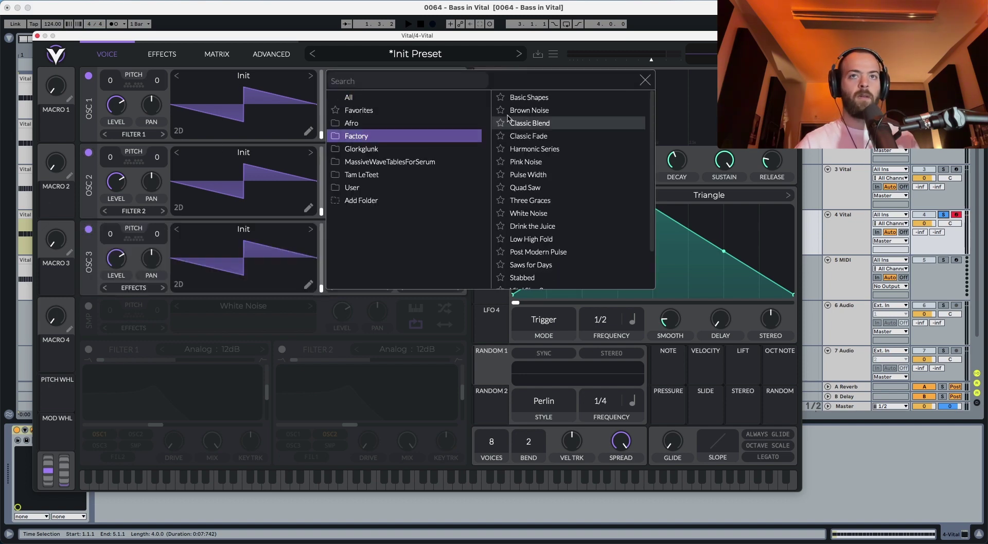
{"action": "left_click", "coordinate": [530, 97]}
{"action": "left_click", "coordinate": [243, 153]}
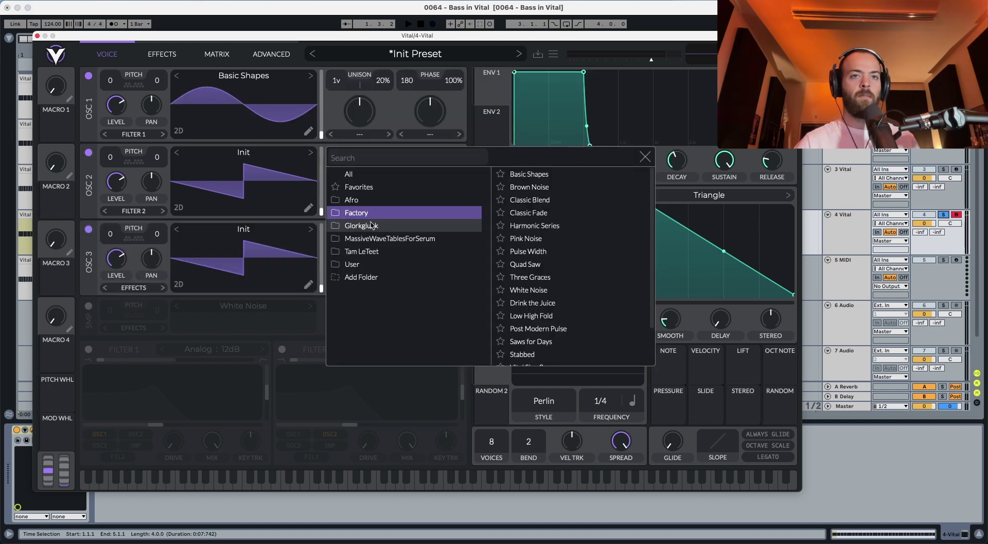
{"action": "left_click", "coordinate": [529, 174]}
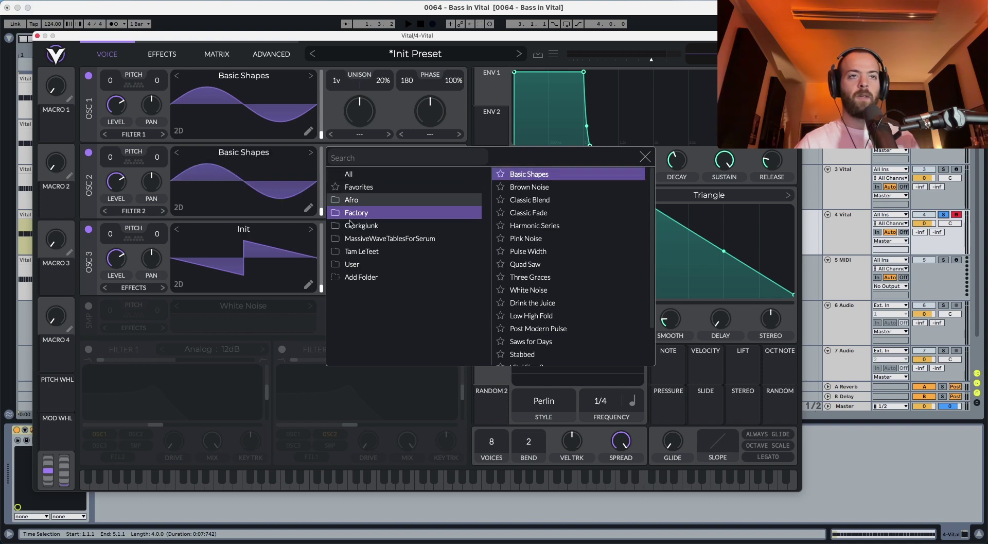
{"action": "left_click", "coordinate": [231, 239]}
{"action": "left_click", "coordinate": [238, 231]}
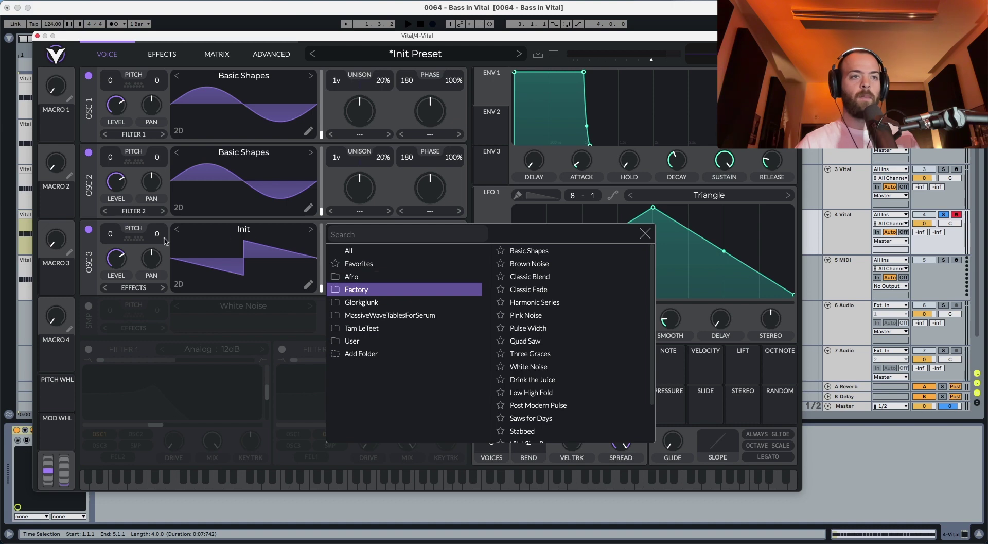
{"action": "left_click", "coordinate": [89, 229]}
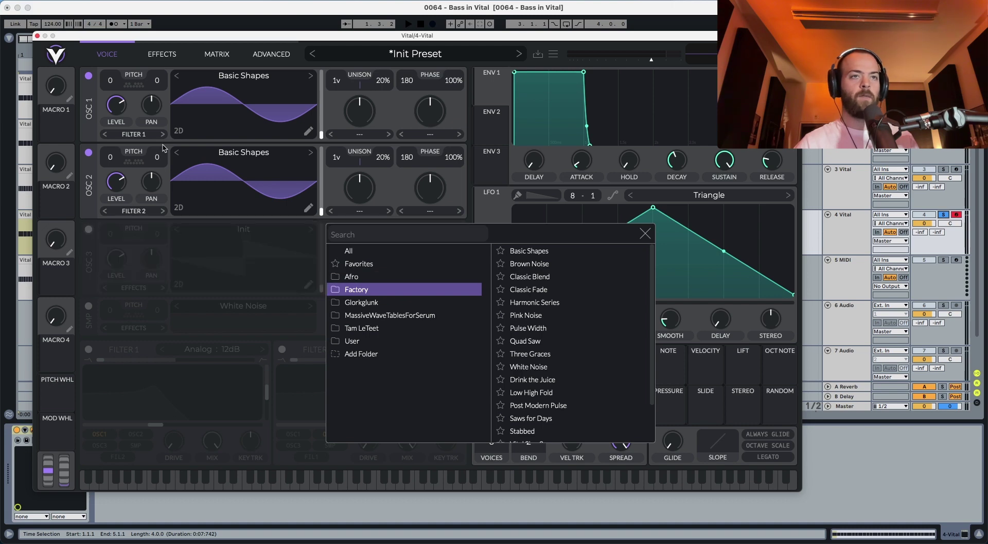
Move oscillator 1's wavetable position to the square wave and set its unison to 5 voices with 9% detune while auditioning
{"action": "left_click", "coordinate": [323, 125]}
{"action": "left_click_drag", "start_coordinate": [321, 135], "coordinate": [325, 90]}
{"action": "key", "text": "space"}
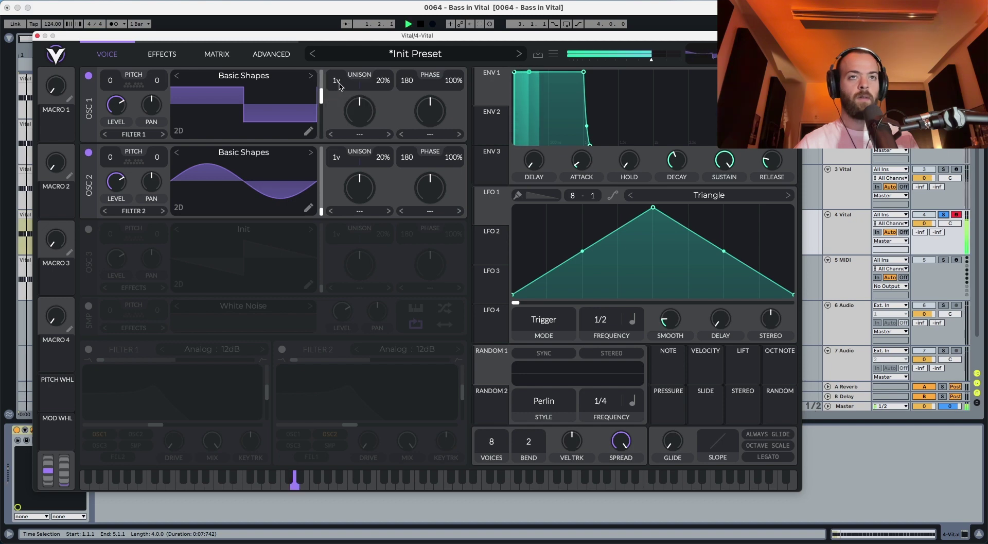
{"action": "key", "text": "space"}
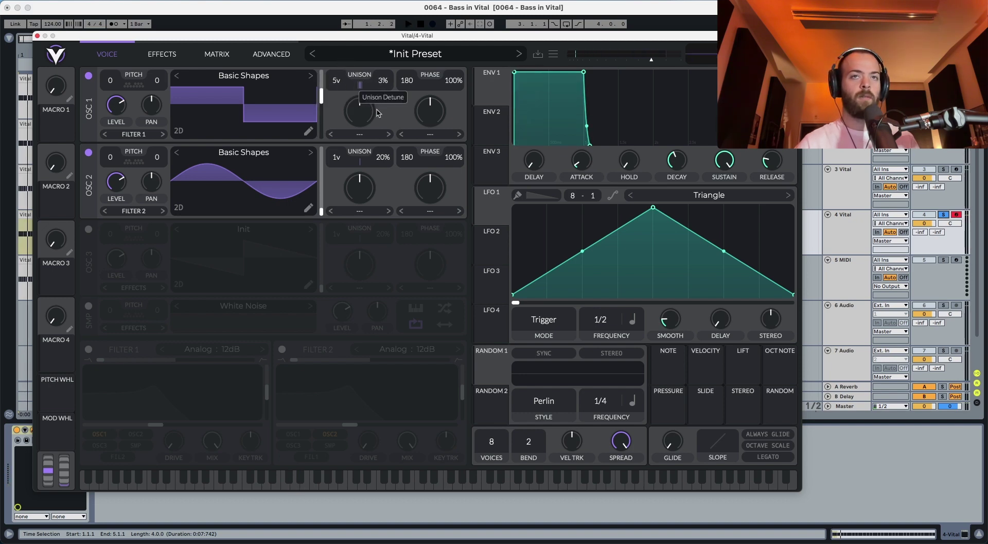
{"action": "key", "text": "space"}
{"action": "left_click_drag", "start_coordinate": [379, 98], "coordinate": [380, 99]}
{"action": "key", "text": "space"}
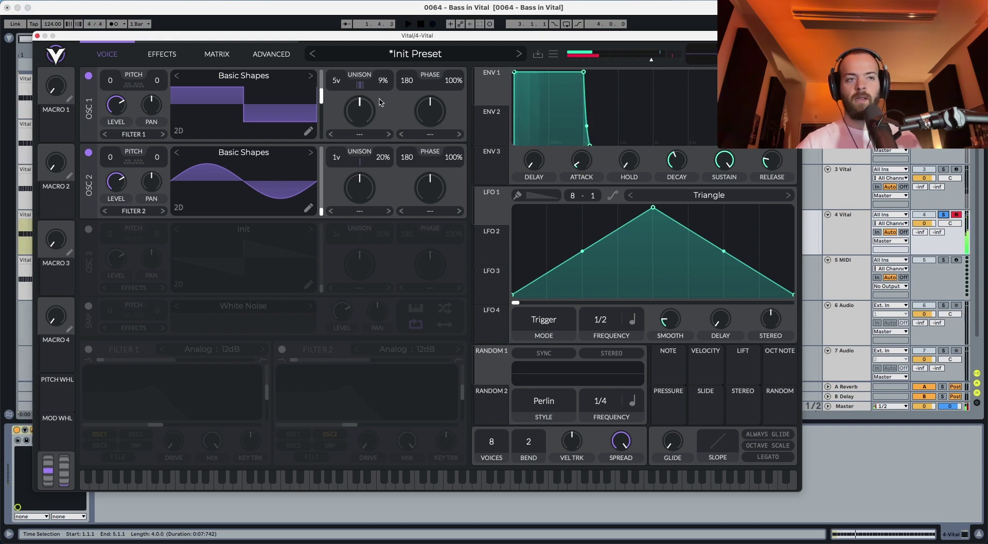
Give Envelope 1 a short decay with no sustain, and modulate the cutoff of Filter 1, fed by oscillators 1 and 2, by about 46.85
{"action": "left_click_drag", "start_coordinate": [584, 73], "coordinate": [568, 151]}
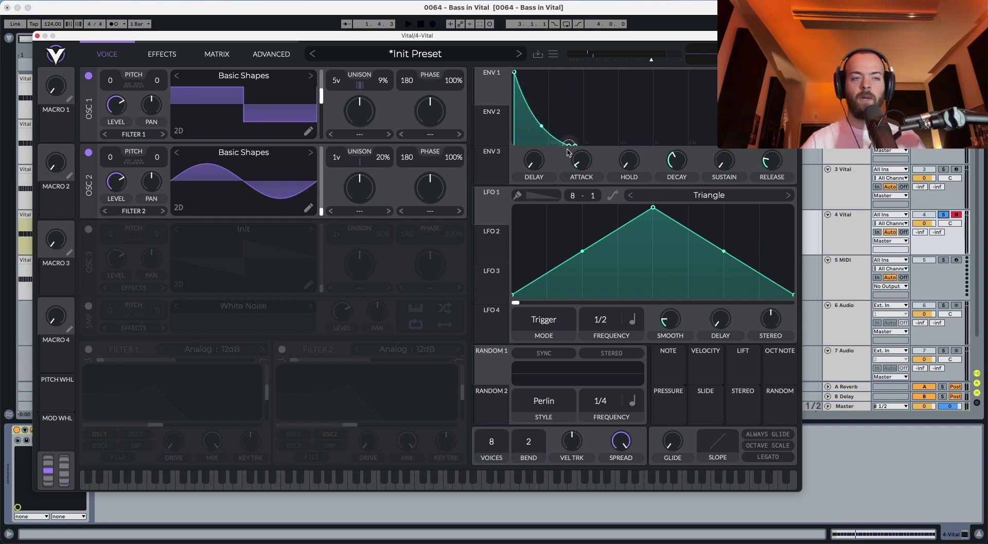
{"action": "left_click", "coordinate": [89, 349]}
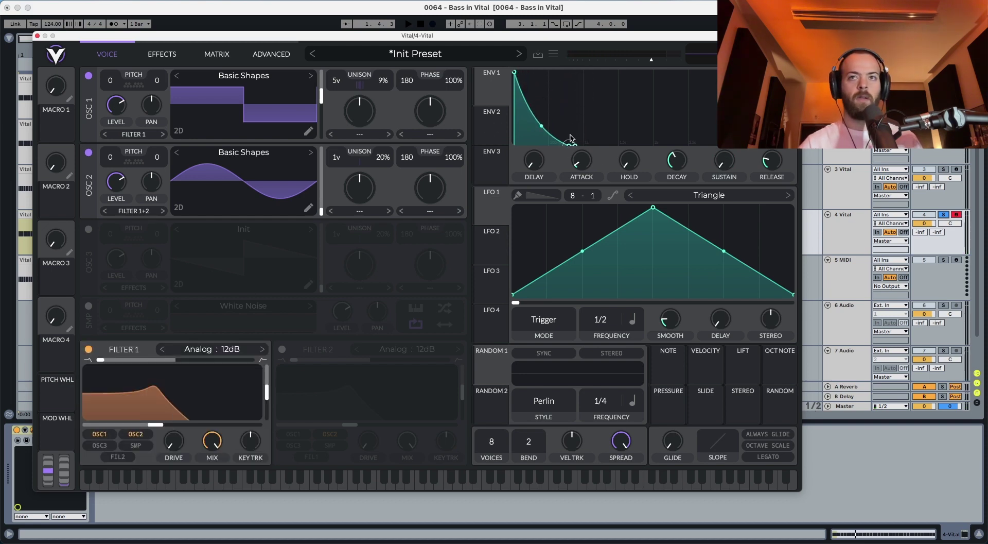
{"action": "left_click_drag", "start_coordinate": [492, 88], "coordinate": [172, 414]}
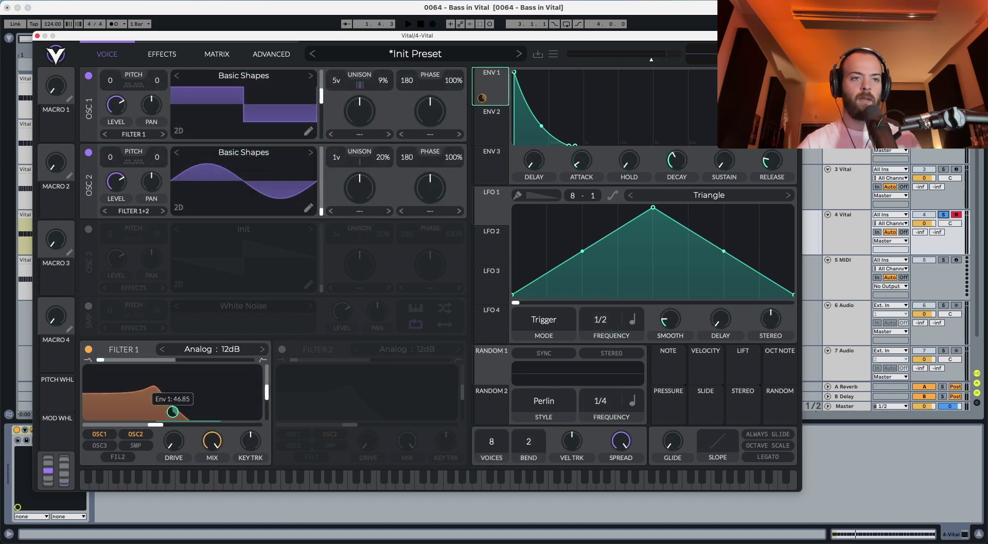
Lower Filter 1's cutoff and reduce its resonance to about 35% while auditioning
{"action": "key", "text": "space"}
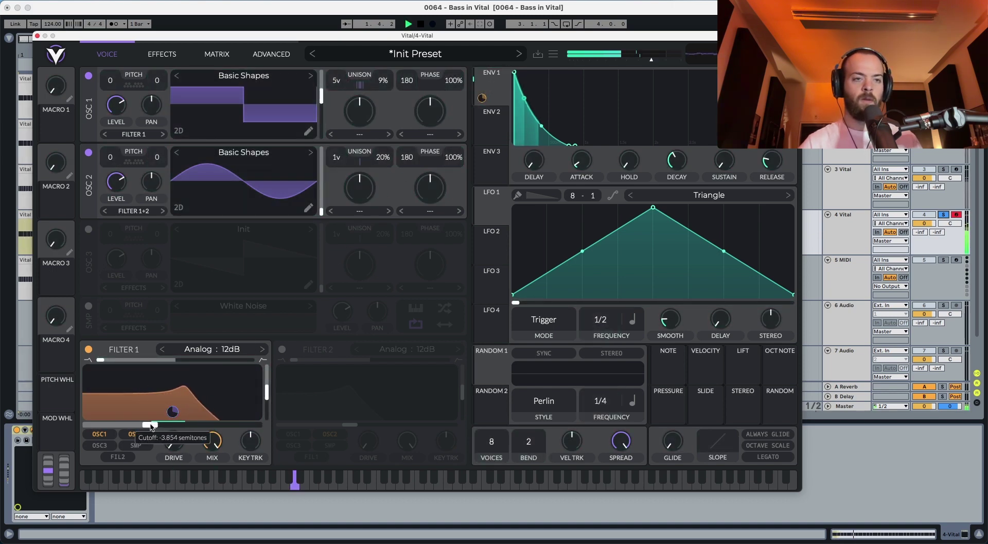
{"action": "left_click_drag", "start_coordinate": [150, 426], "coordinate": [126, 425]}
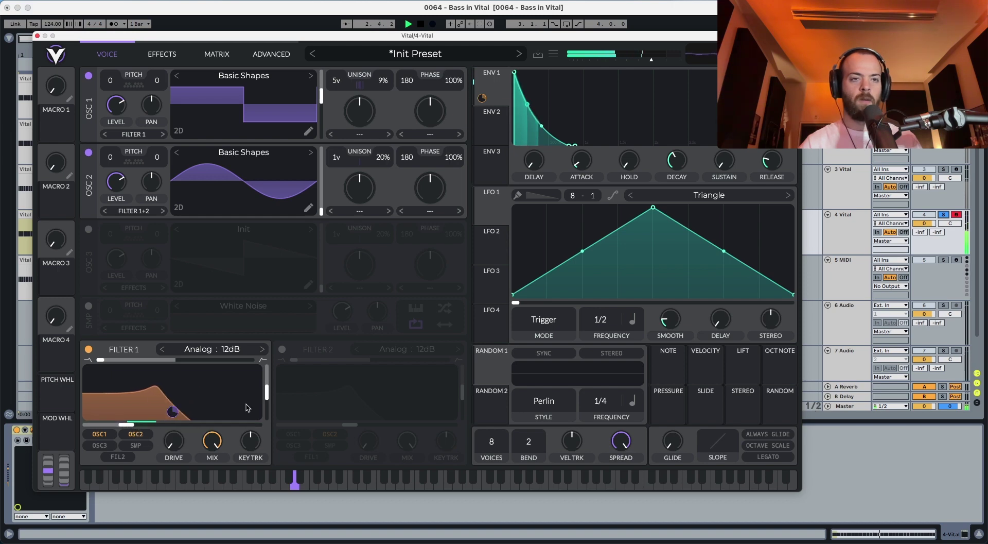
{"action": "left_click_drag", "start_coordinate": [267, 391], "coordinate": [264, 406]}
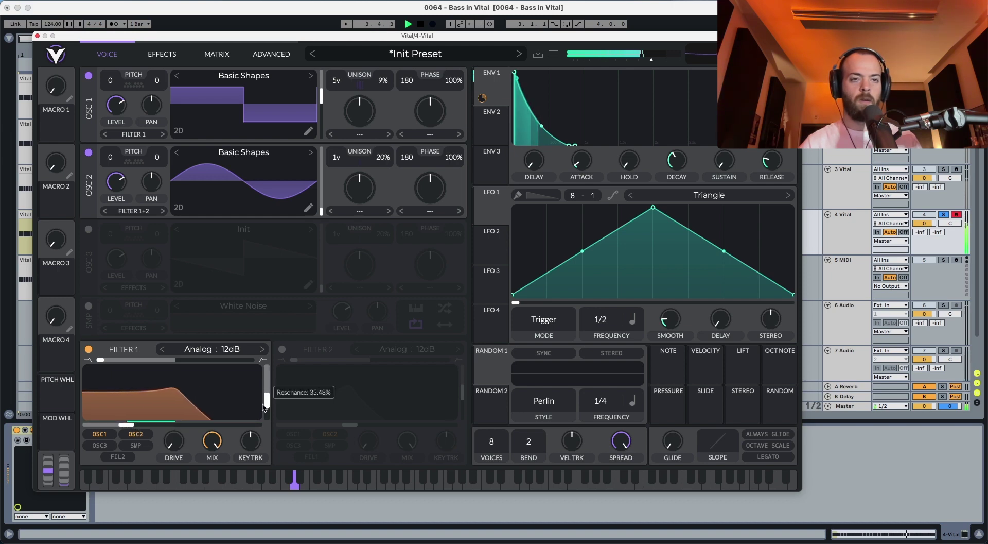
{"action": "key", "text": "space"}
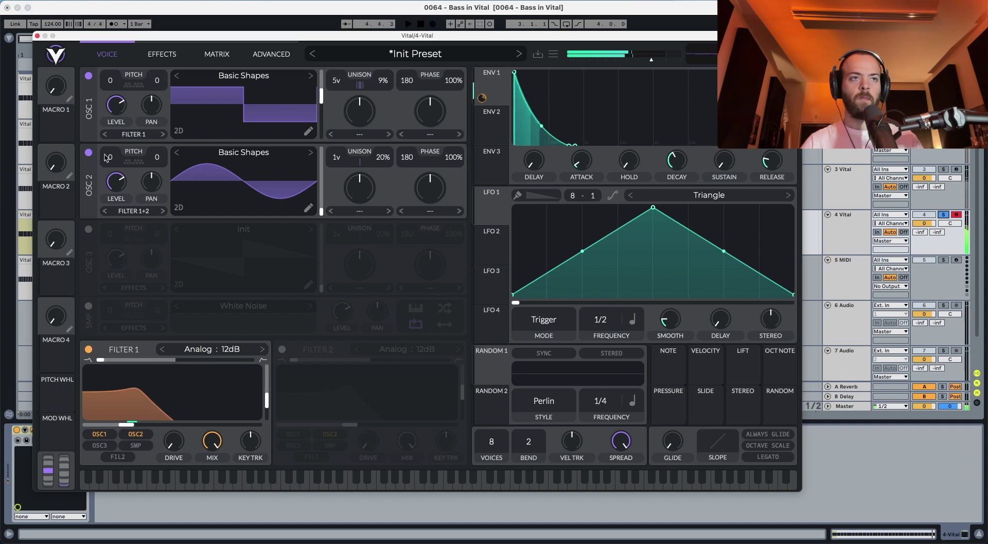
Compare the bass with oscillator 2 and oscillator 1 each muted and re-enabled in turn
{"action": "left_click", "coordinate": [89, 153]}
{"action": "key", "text": "space"}
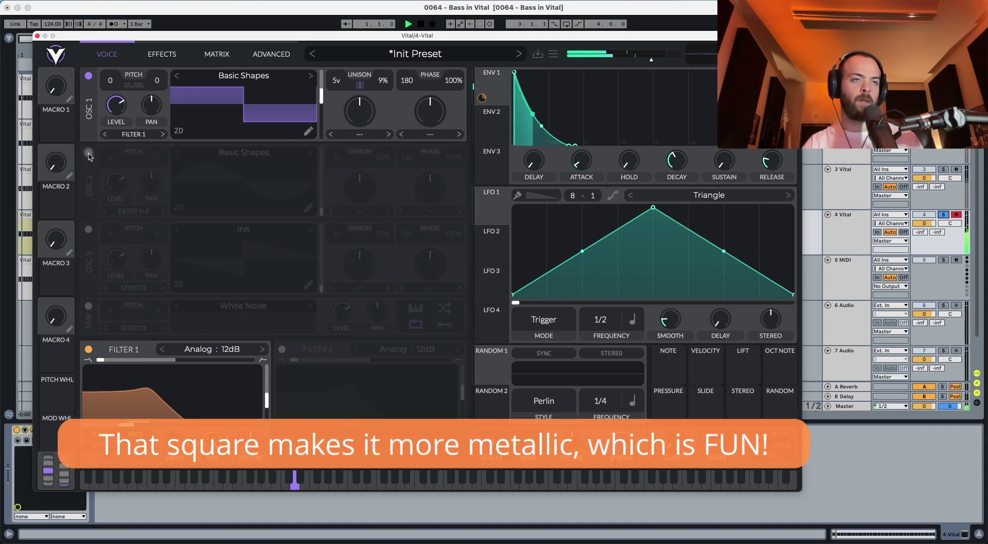
{"action": "left_click", "coordinate": [89, 152]}
{"action": "left_click", "coordinate": [89, 76]}
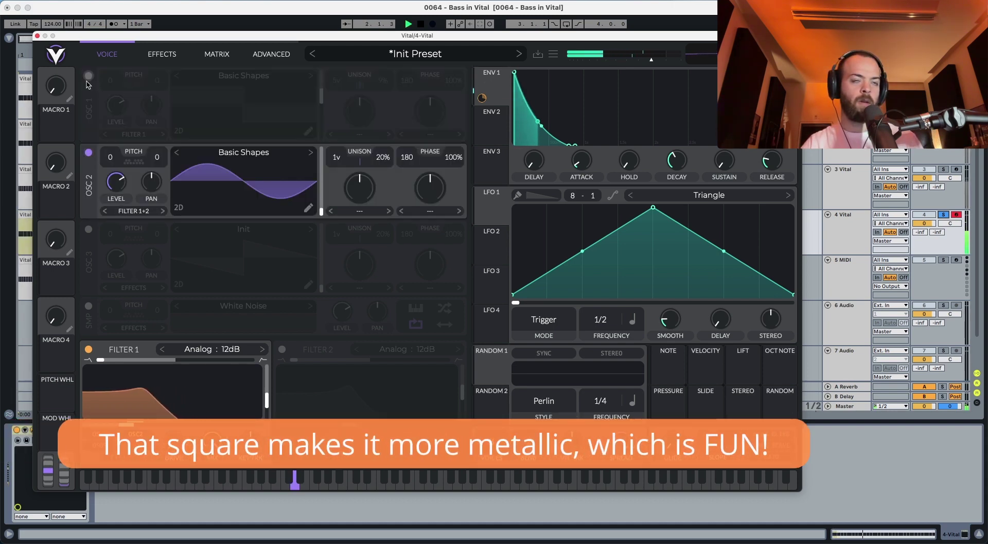
{"action": "left_click", "coordinate": [88, 76]}
{"action": "key", "text": "space"}
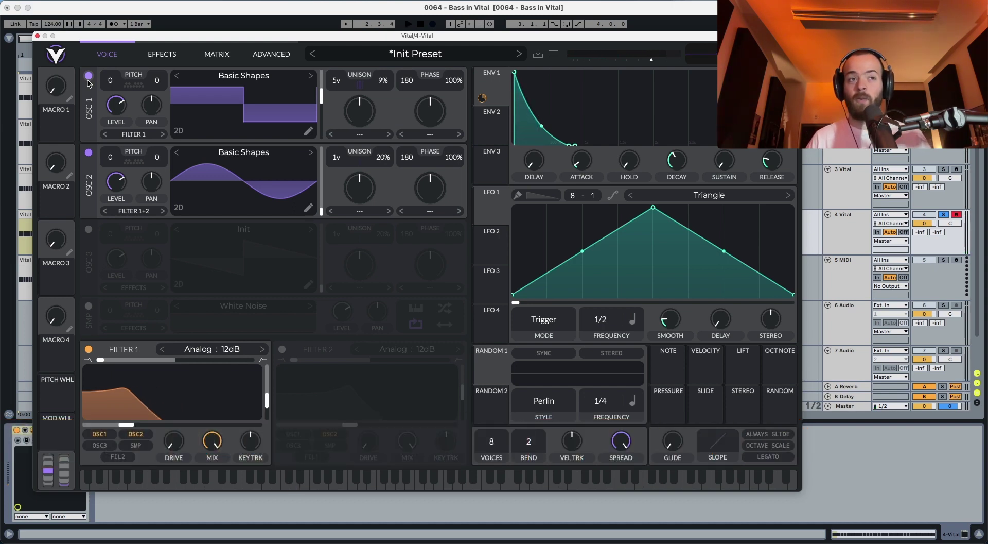
Enable oscillator 3 with its Init wavetable, route it through Filter 1, and audition the layered sound
{"action": "left_click", "coordinate": [88, 229]}
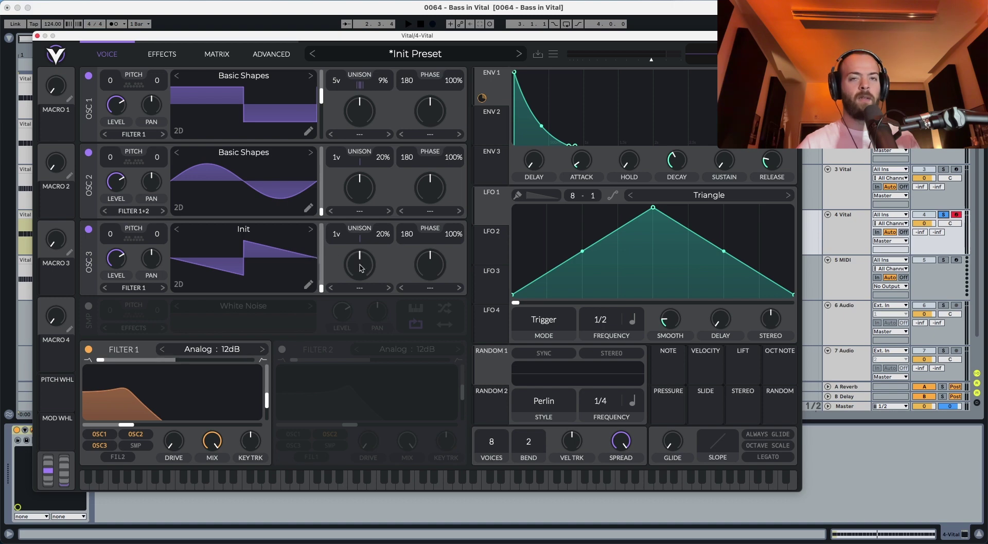
{"action": "key", "text": "space"}
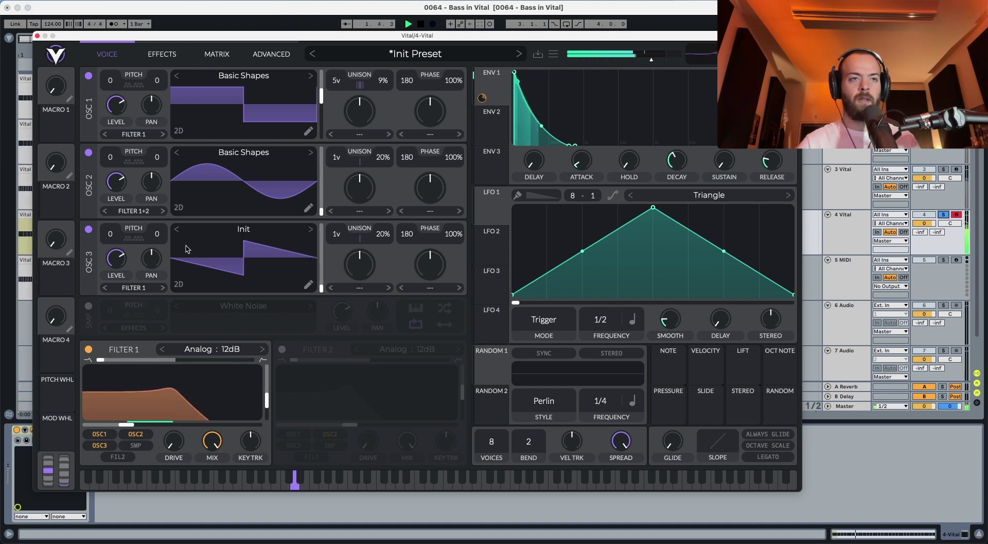
{"action": "key", "text": "space"}
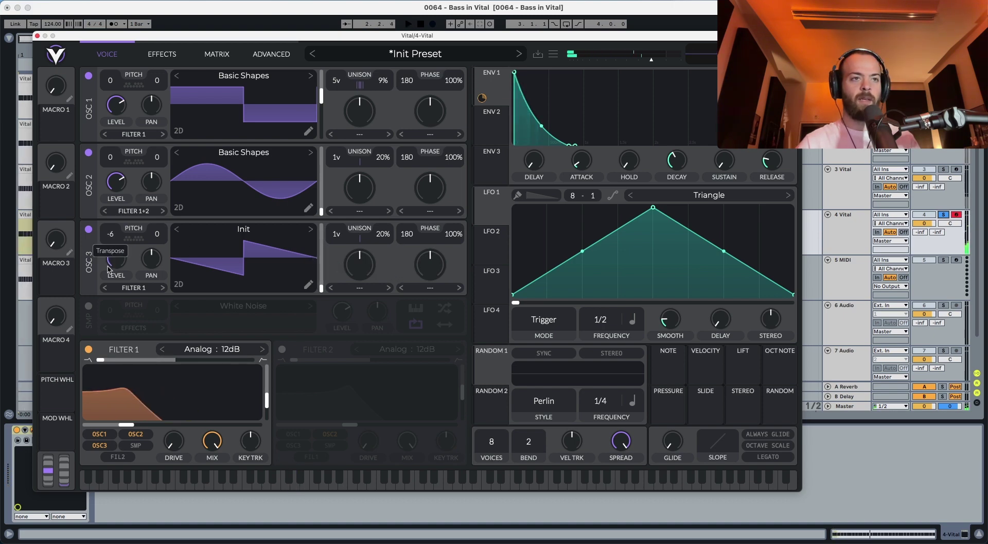
Try transposing oscillator 3 down 12 semitones while auditioning, and return its transpose to 0
{"action": "key", "text": "space"}
{"action": "left_click_drag", "start_coordinate": [106, 297], "coordinate": [107, 298]}
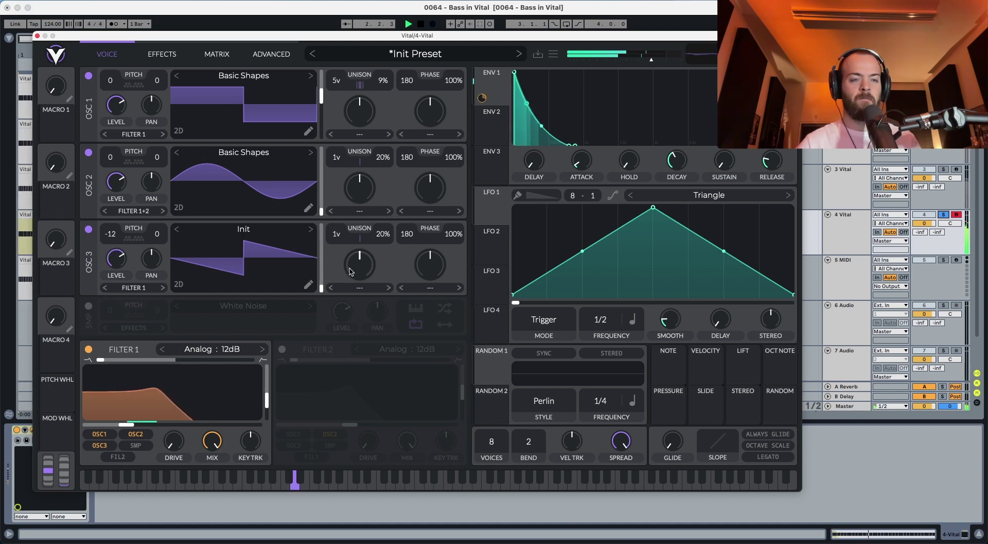
{"action": "key", "text": "space"}
{"action": "left_click_drag", "start_coordinate": [114, 234], "coordinate": [115, 227]}
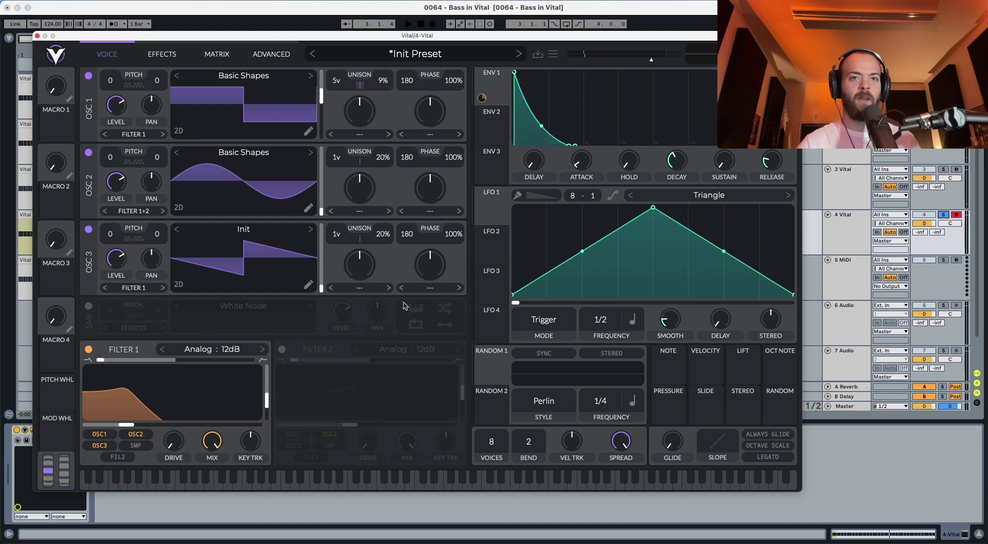
Set oscillator 3 to FM from oscillator 2 with a reduced amount, and compare the sound with oscillator 3 off and on
{"action": "left_click", "coordinate": [423, 288]}
{"action": "left_click", "coordinate": [432, 433]}
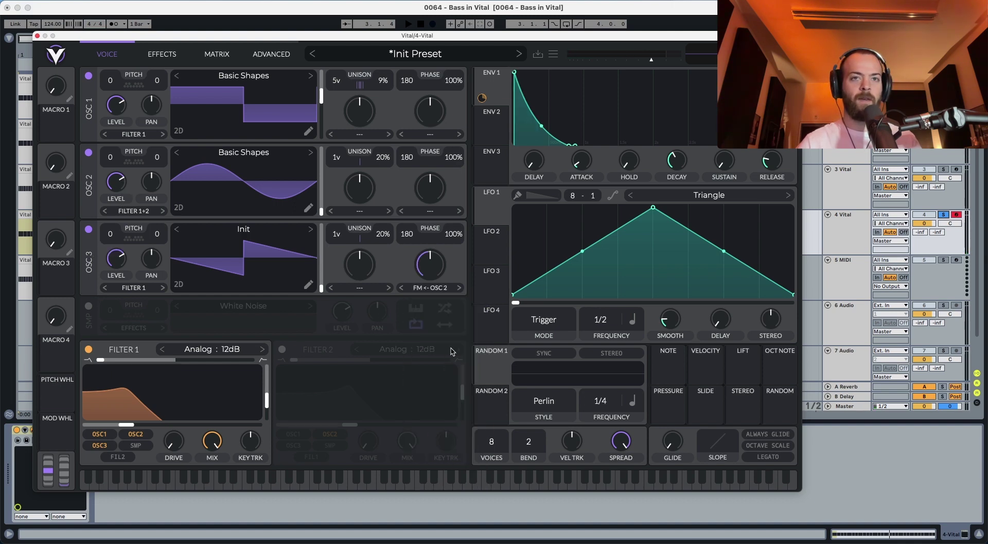
{"action": "left_click_drag", "start_coordinate": [431, 267], "coordinate": [425, 279]}
{"action": "key", "text": "space"}
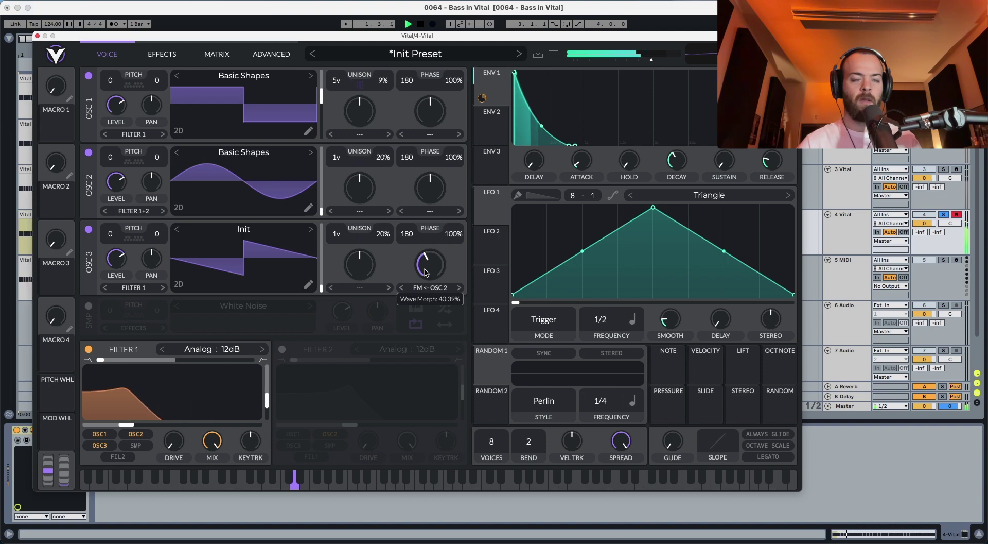
{"action": "left_click", "coordinate": [89, 230]}
{"action": "left_click", "coordinate": [89, 230]}
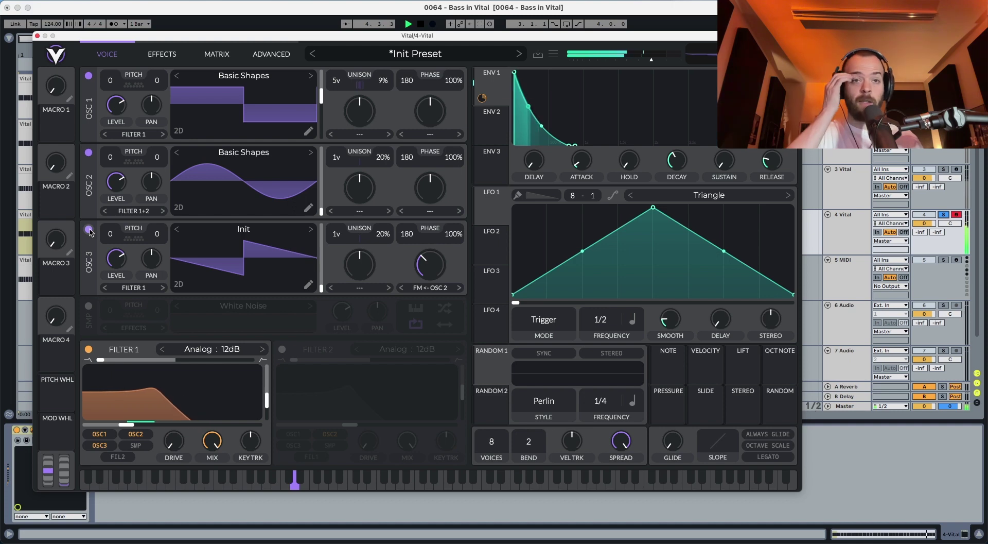
Enable the Compressor effect in Multiband mode, move it to the start of the effects chain, and audition the bass
{"action": "left_click", "coordinate": [157, 58]}
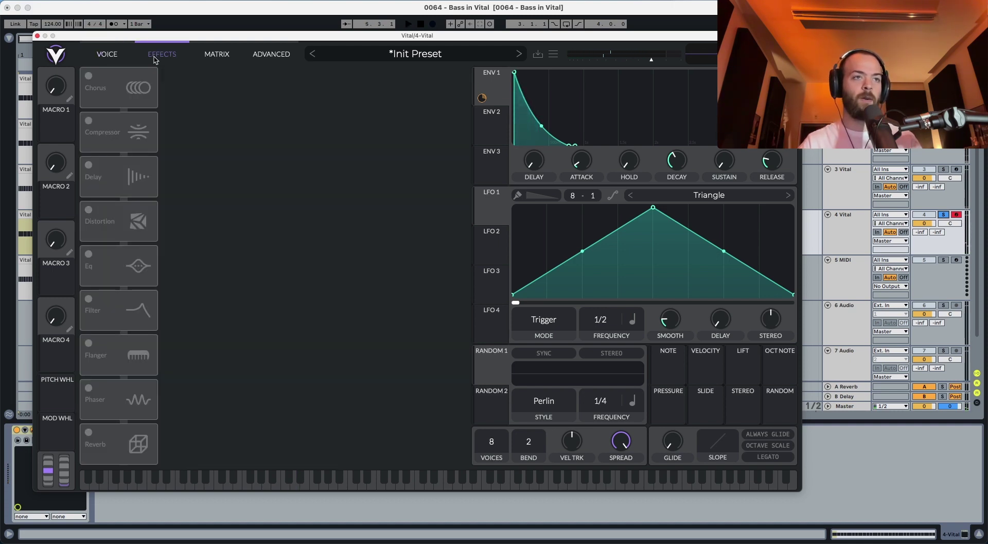
{"action": "left_click", "coordinate": [89, 121]}
{"action": "left_click_drag", "start_coordinate": [115, 134], "coordinate": [116, 88]}
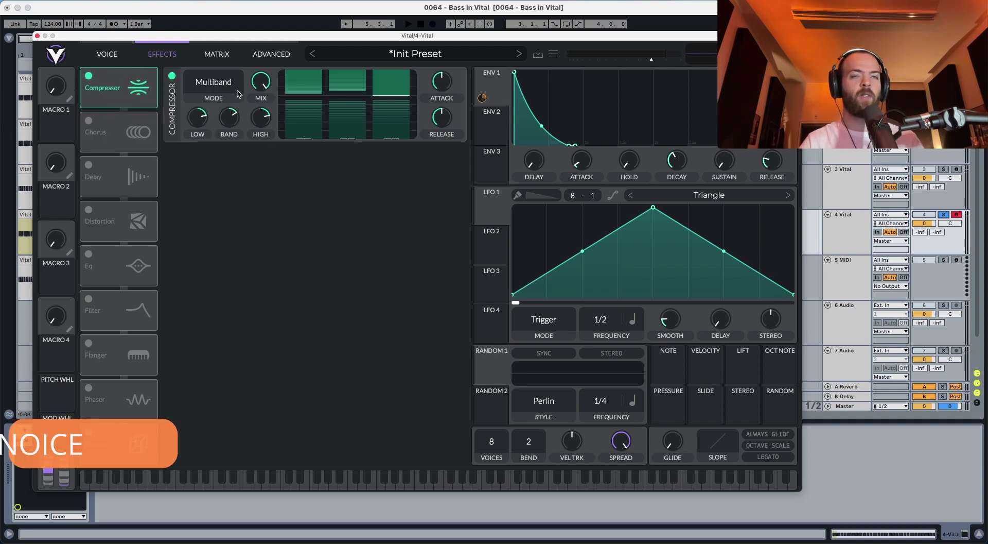
{"action": "key", "text": "space"}
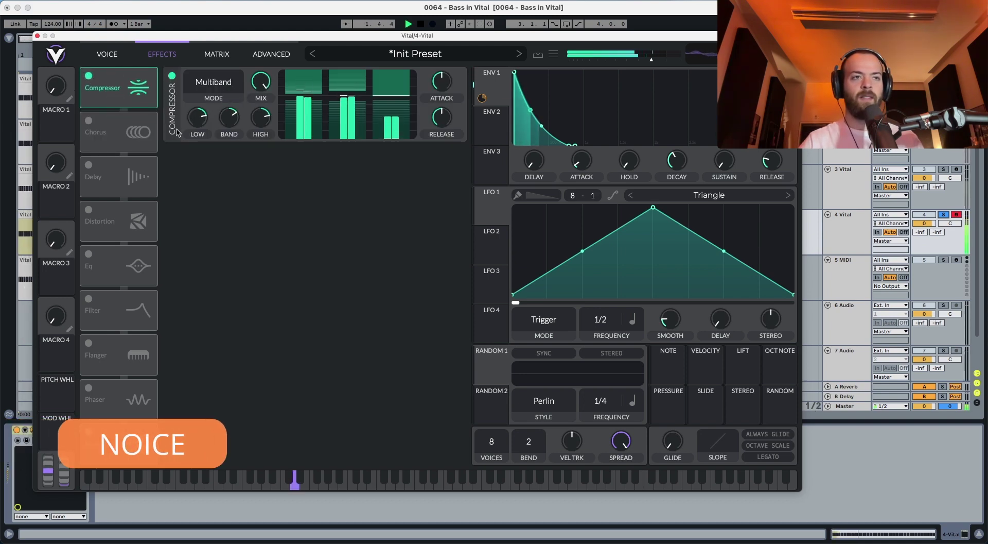
{"action": "key", "text": "space"}
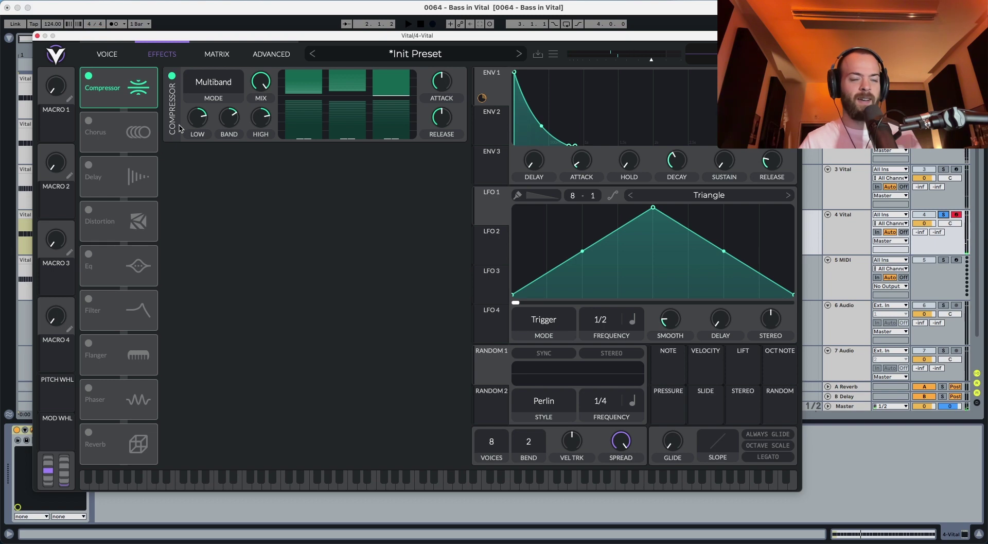
Transpose oscillator 3 down 12 semitones and audition the bass through the compressor
{"action": "left_click", "coordinate": [106, 54]}
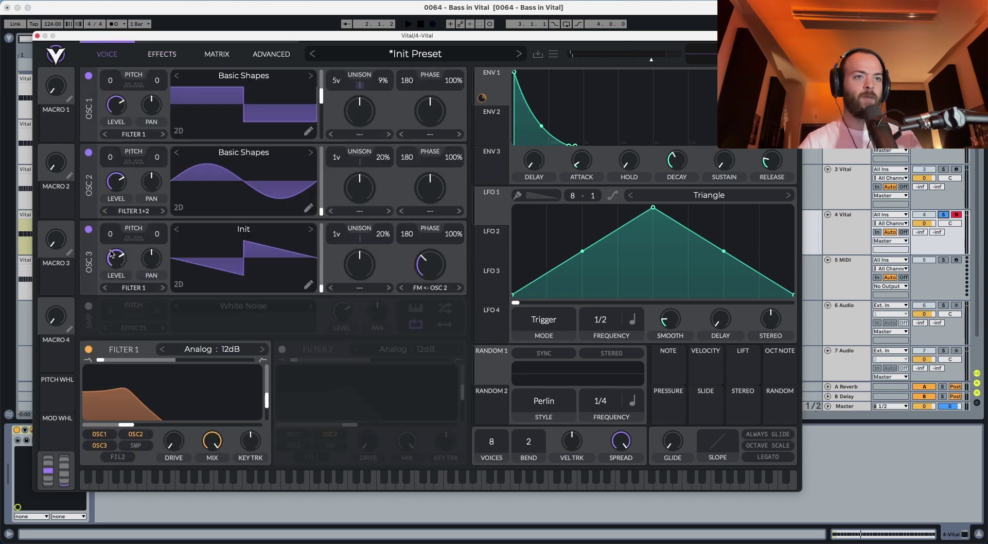
{"action": "left_click_drag", "start_coordinate": [110, 235], "coordinate": [111, 303]}
{"action": "key", "text": "space"}
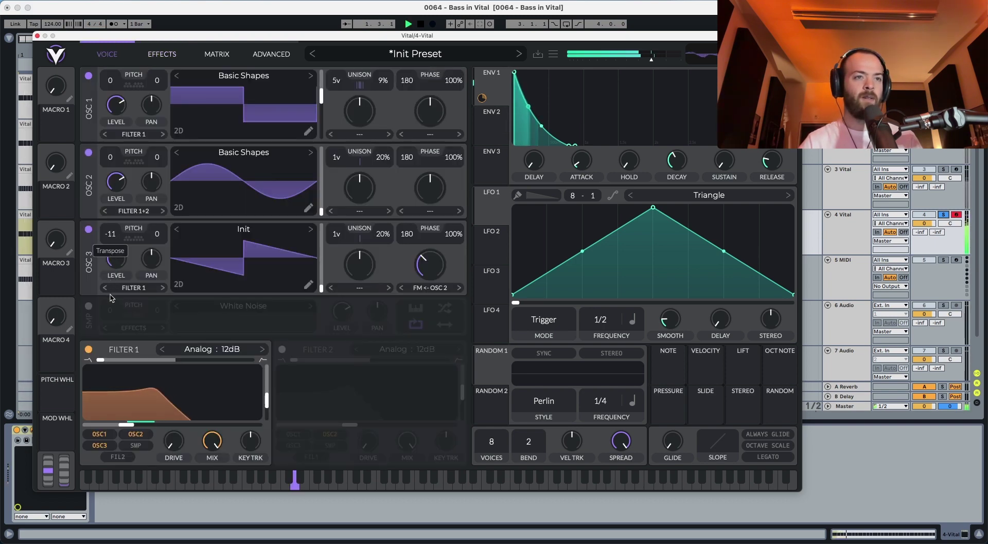
{"action": "left_click", "coordinate": [162, 54]}
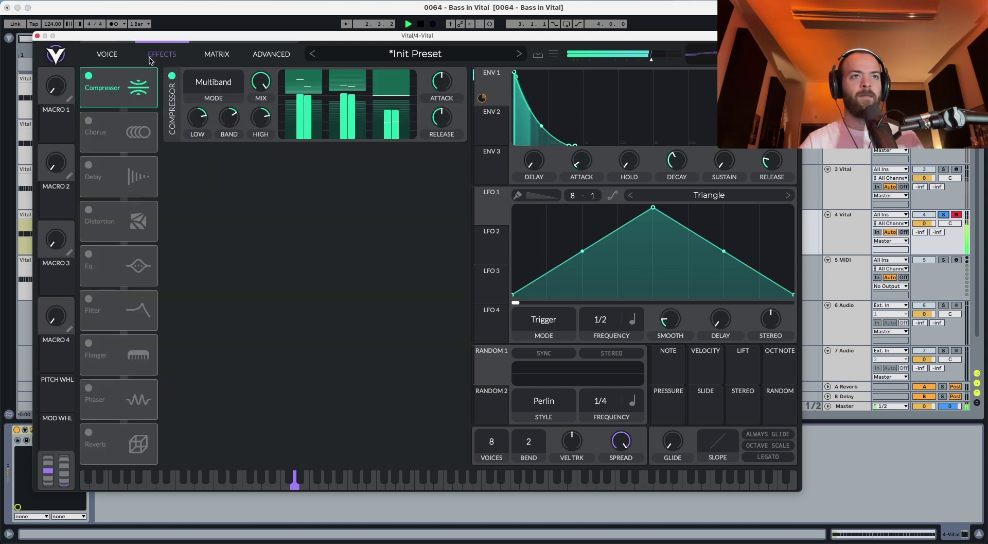
{"action": "key", "text": "space"}
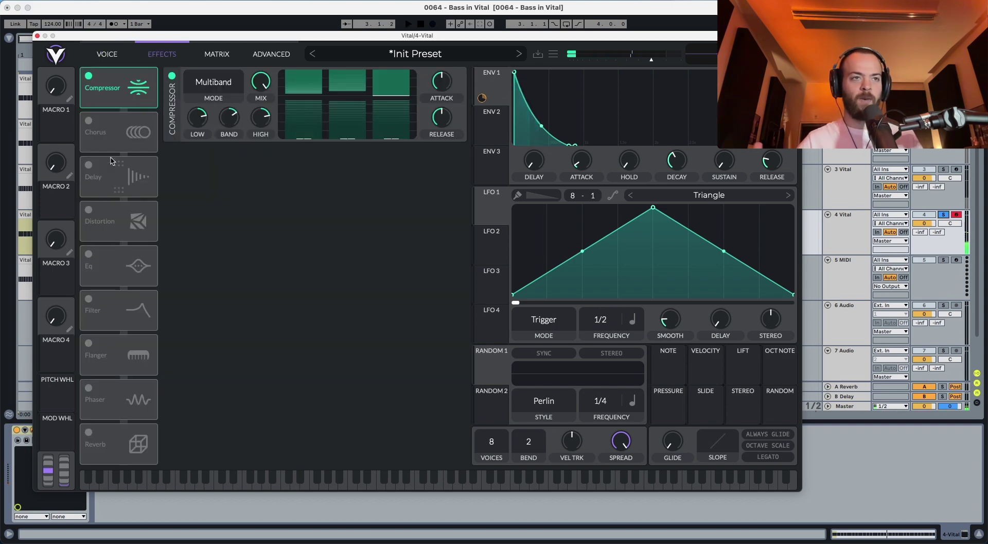
Enable the Soft Clip Distortion, place it directly after the Compressor, and raise its drive to about 4.8 dB while auditioning
{"action": "left_click", "coordinate": [88, 210]}
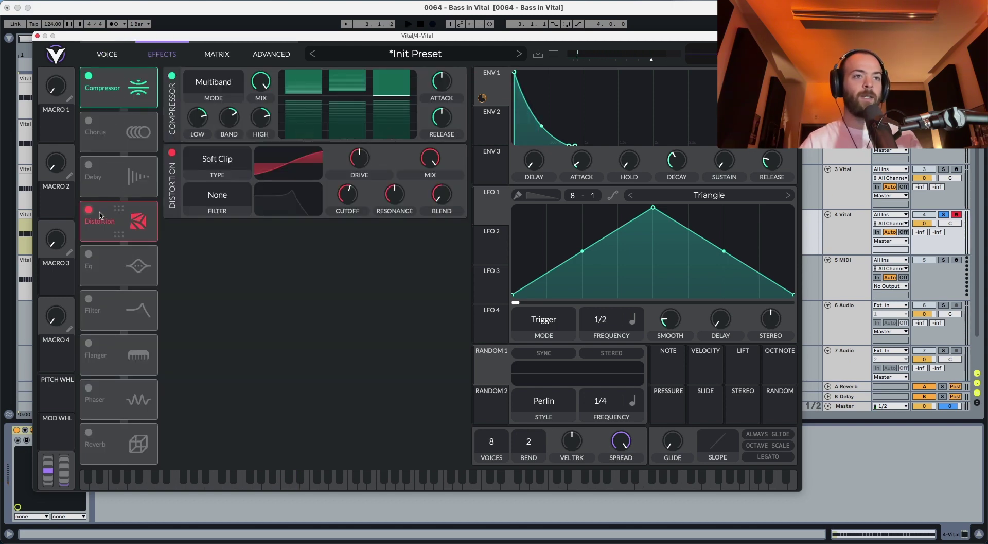
{"action": "left_click_drag", "start_coordinate": [100, 219], "coordinate": [102, 132]}
{"action": "key", "text": "space"}
{"action": "left_click_drag", "start_coordinate": [357, 165], "coordinate": [359, 155]}
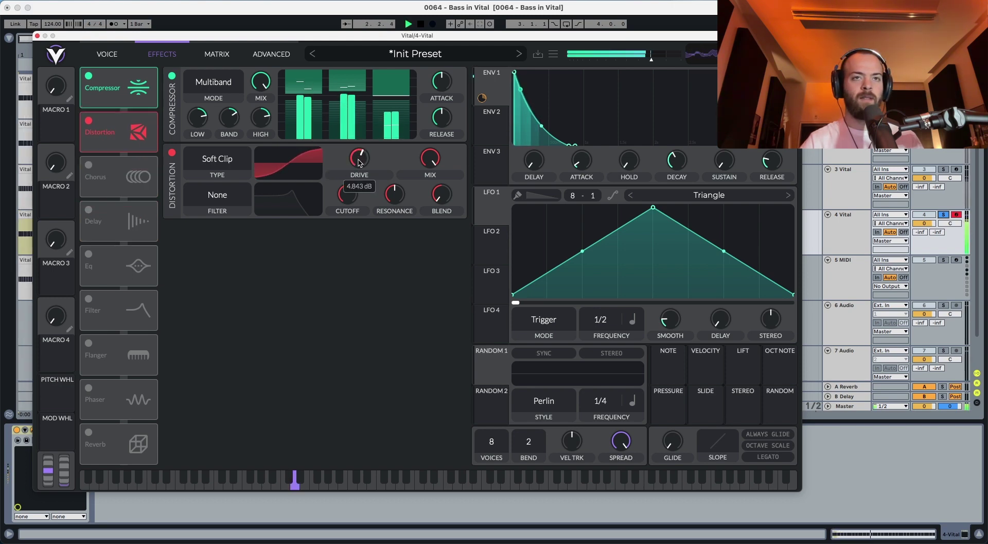
{"action": "key", "text": "space"}
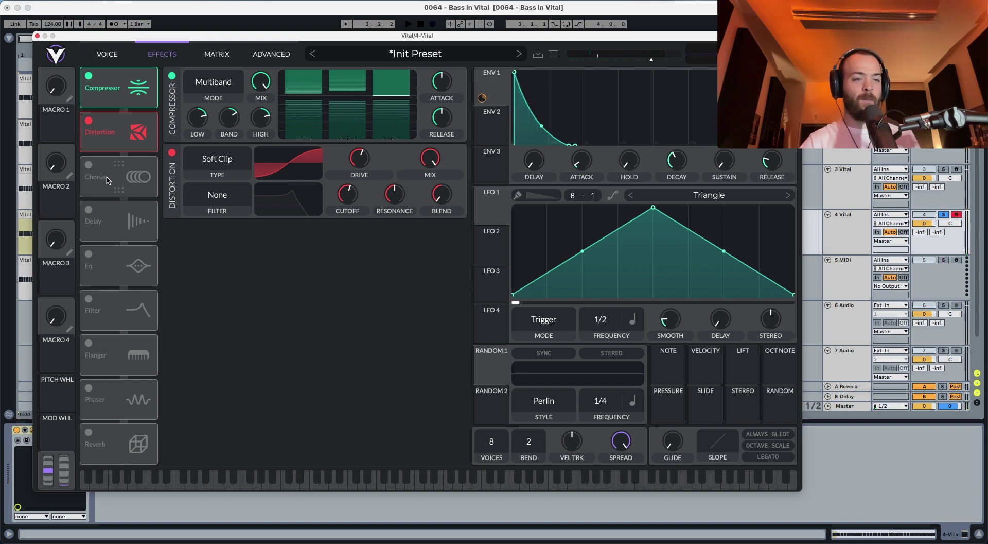
Enable the Filter effect, place it directly after the Distortion, and lower its resonance and cutoff
{"action": "left_click", "coordinate": [88, 299]}
{"action": "left_click_drag", "start_coordinate": [103, 309], "coordinate": [119, 182]}
{"action": "left_click_drag", "start_coordinate": [462, 258], "coordinate": [462, 259]}
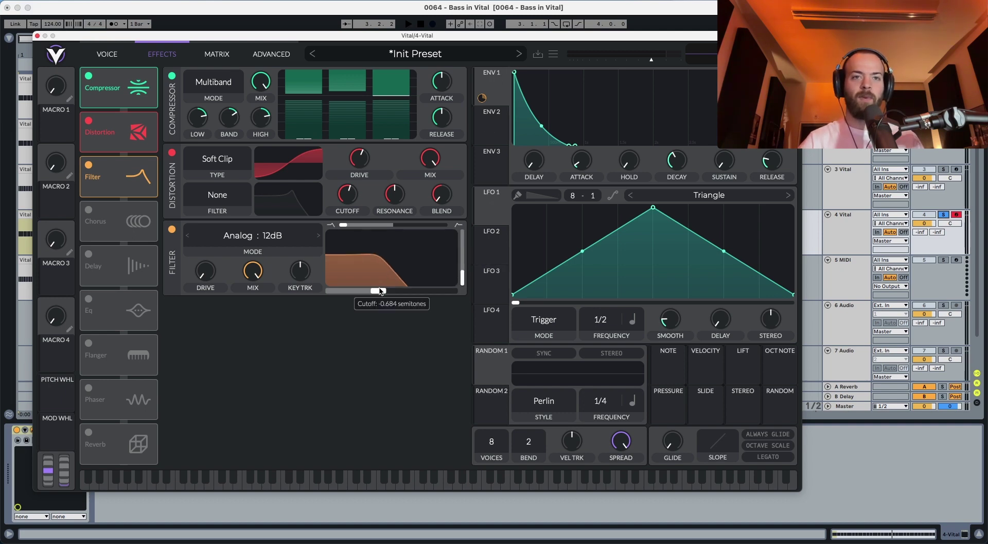
{"action": "left_click_drag", "start_coordinate": [380, 291], "coordinate": [340, 293]}
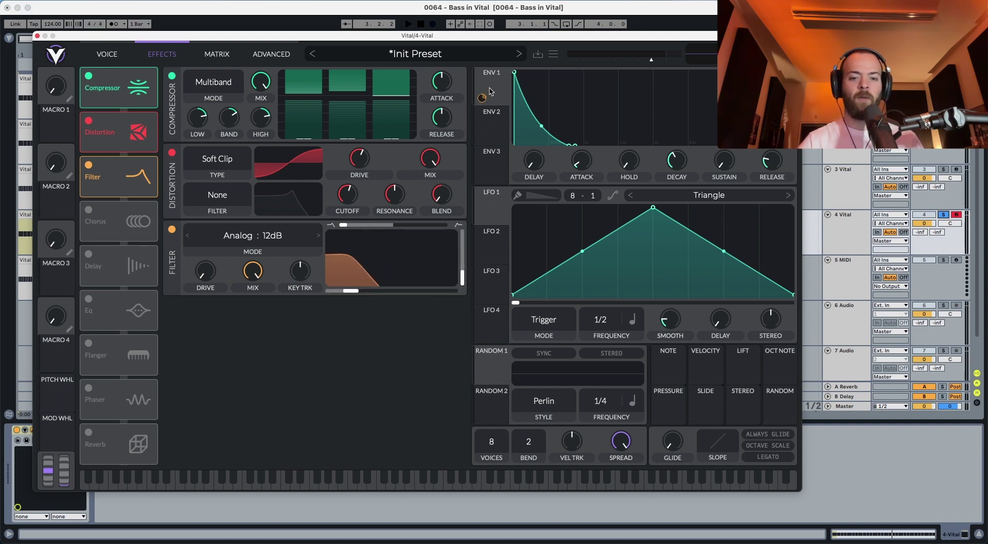
Try modulating the effect filter's cutoff with Envelope 1, audition it, and remove the modulation
{"action": "left_click_drag", "start_coordinate": [481, 101], "coordinate": [394, 281]}
{"action": "key", "text": "space"}
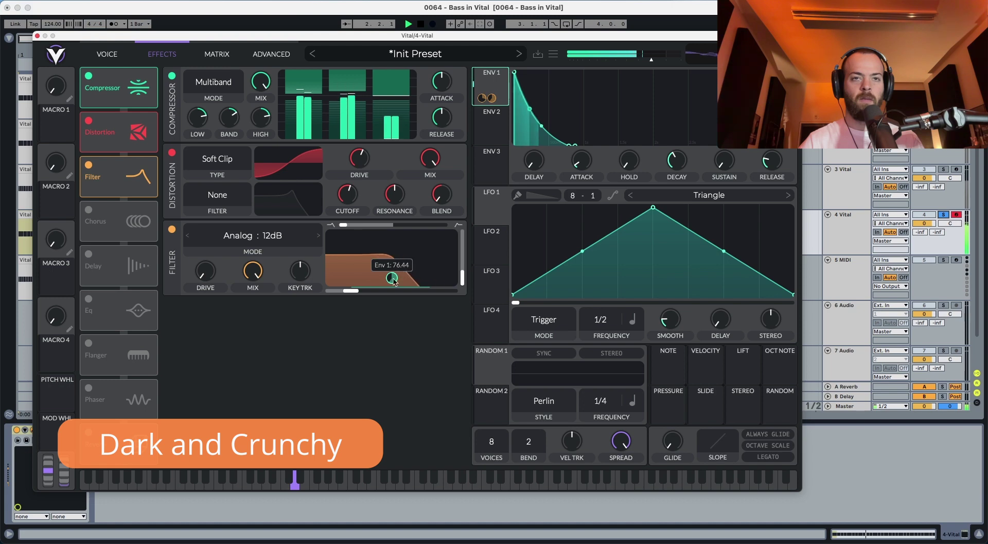
{"action": "key", "text": "space"}
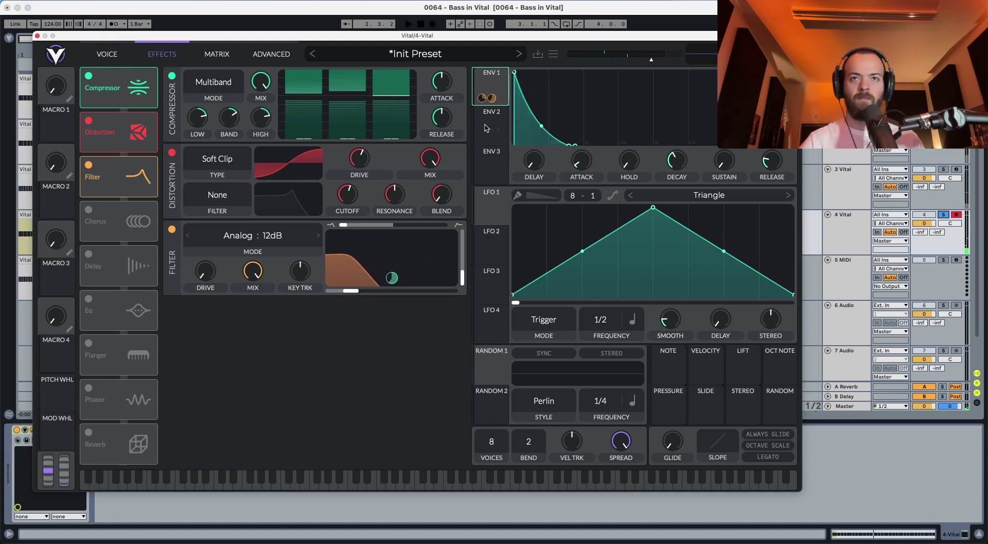
{"action": "right_click", "coordinate": [491, 97]}
{"action": "left_click", "coordinate": [497, 107]}
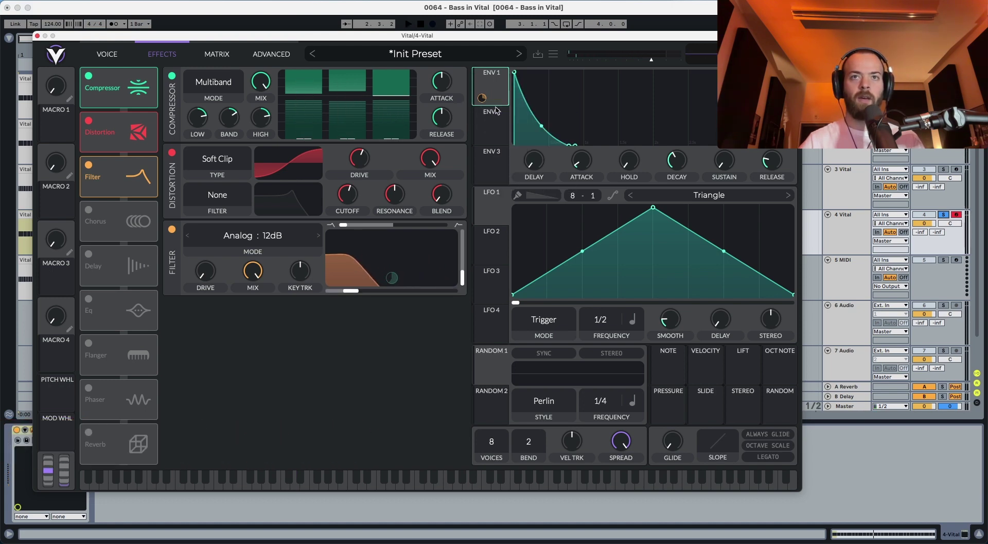
Modulate the effect filter's cutoff with Envelope 2 and shape that envelope into a steep decay with no sustain
{"action": "left_click_drag", "start_coordinate": [494, 117], "coordinate": [397, 276]}
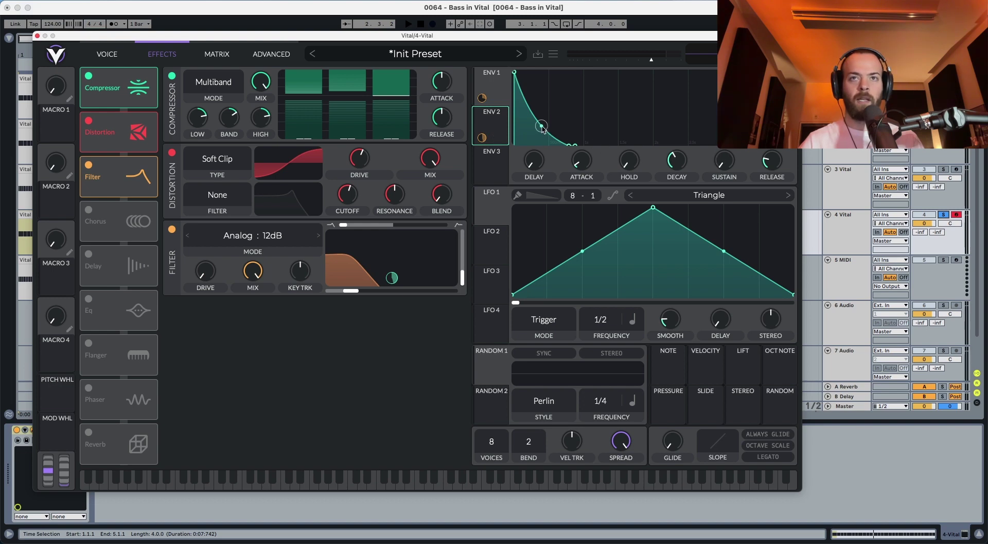
{"action": "left_click_drag", "start_coordinate": [543, 129], "coordinate": [537, 145]}
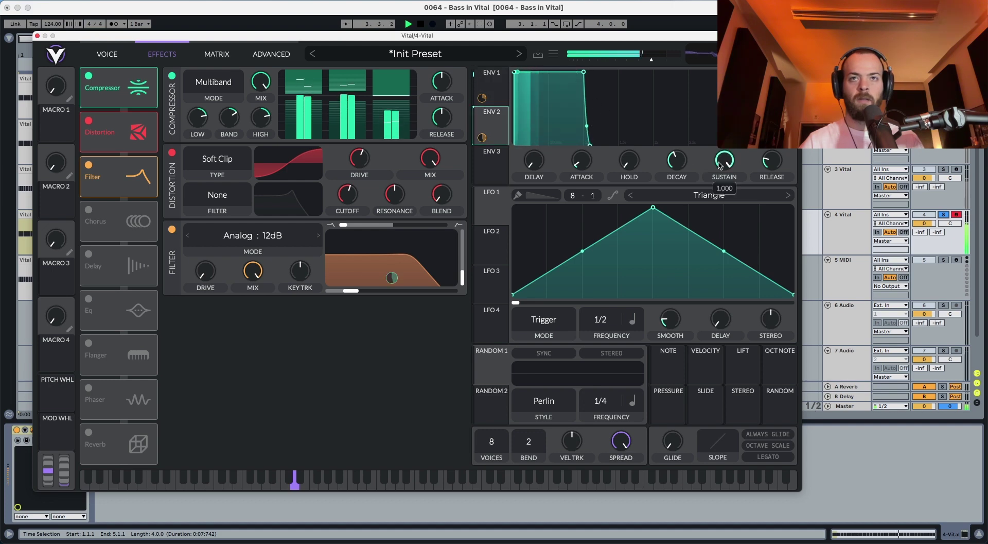
{"action": "left_click_drag", "start_coordinate": [550, 135], "coordinate": [540, 165]}
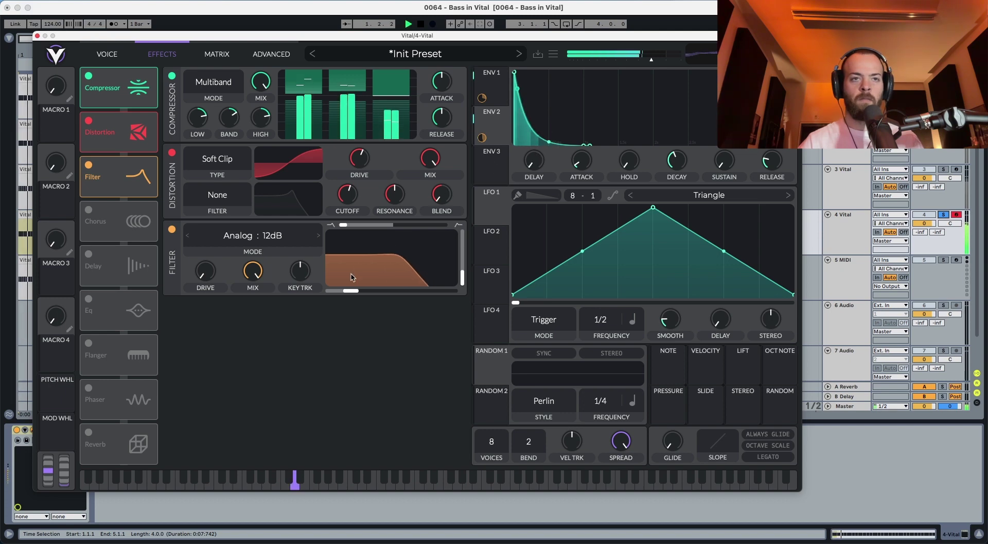
Fine-tune the Envelope 2 modulation amount on the effect filter's cutoff while auditioning the bass
{"action": "mouse_move", "coordinate": [350, 290]}
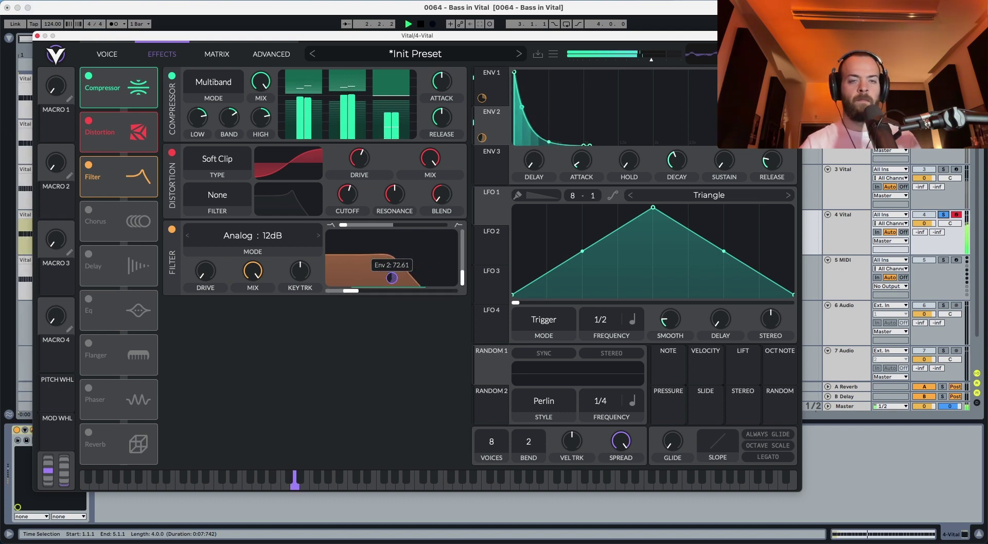
{"action": "left_click_drag", "start_coordinate": [392, 277], "coordinate": [392, 279]}
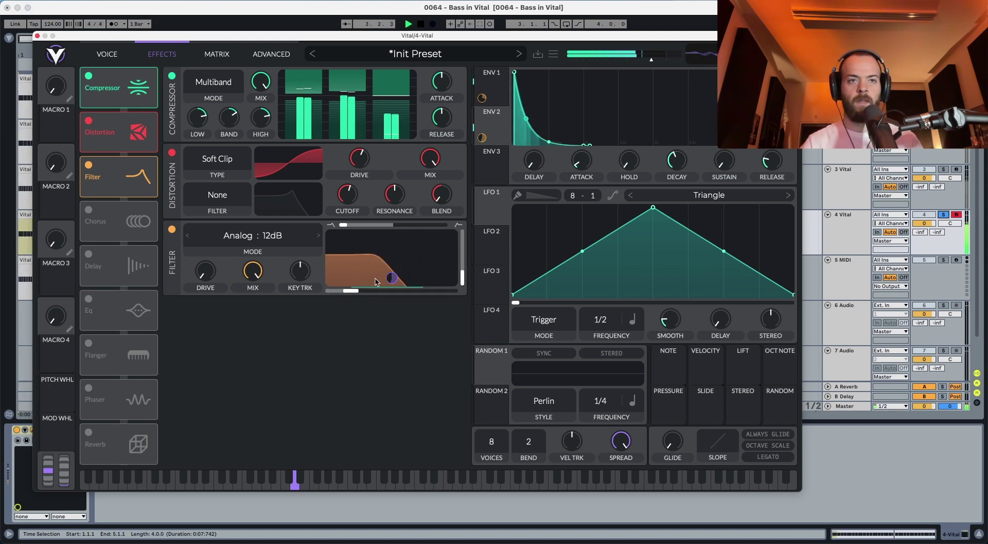
{"action": "key", "text": "space"}
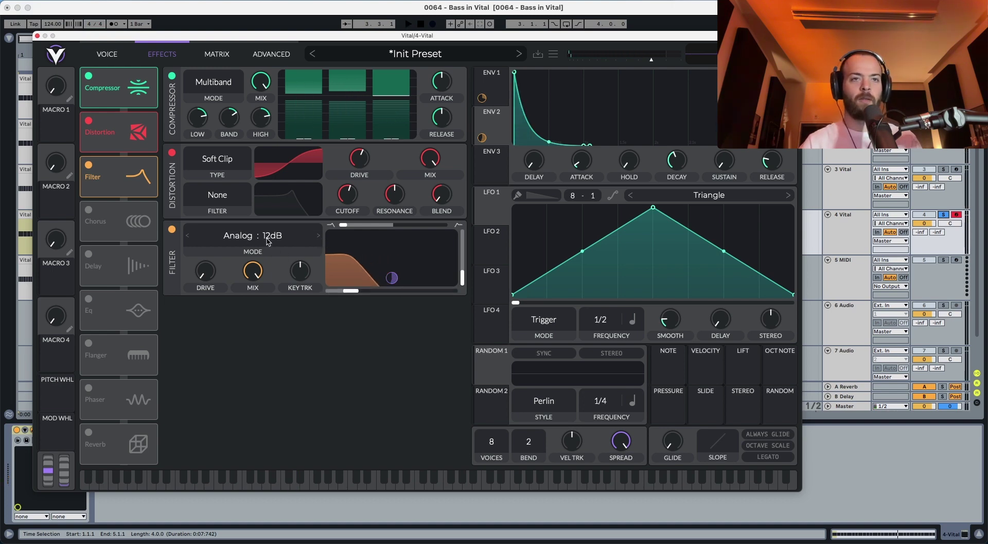
Switch the effect filter's mode to Analog 24dB and audition the steeper slope
{"action": "left_click", "coordinate": [318, 238]}
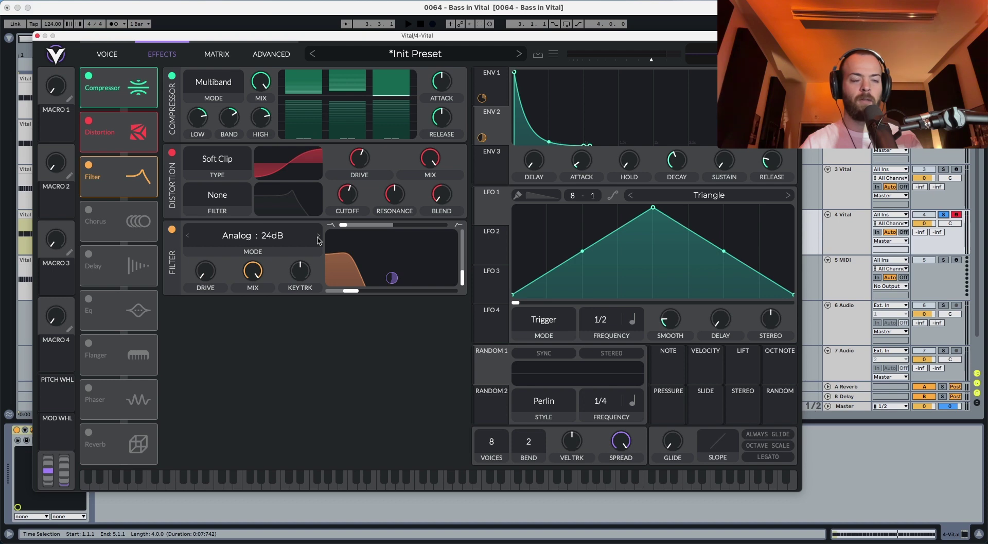
{"action": "key", "text": "space"}
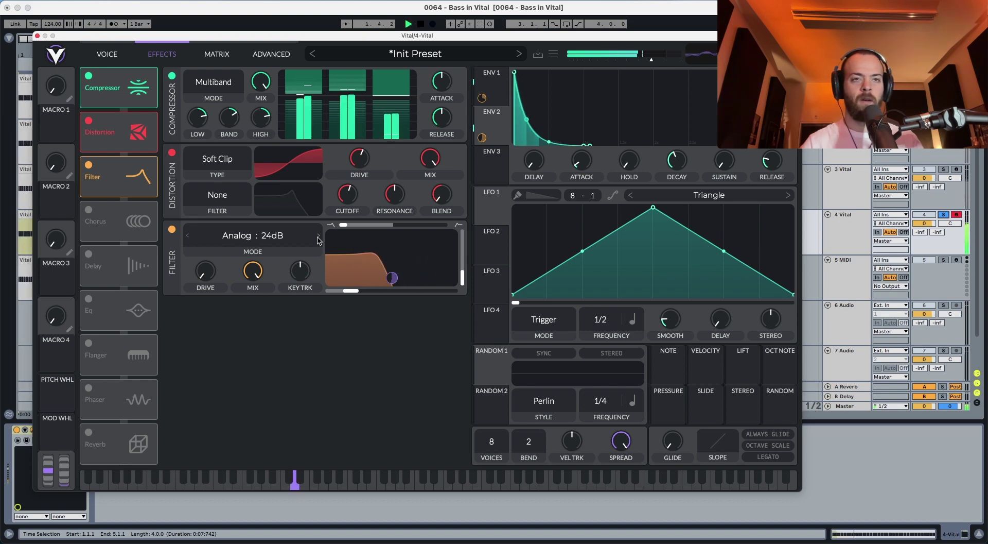
{"action": "key", "text": "space"}
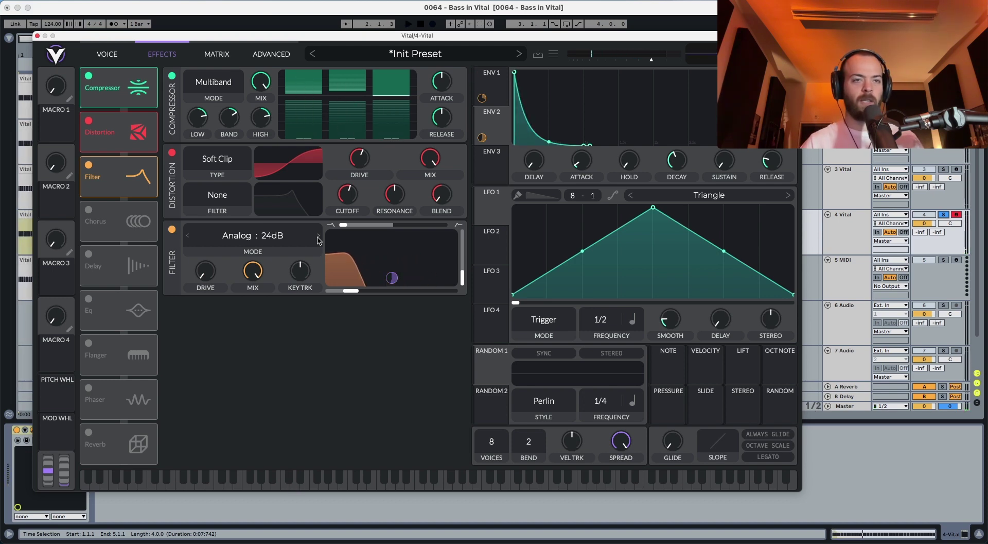
{"action": "key", "text": "space"}
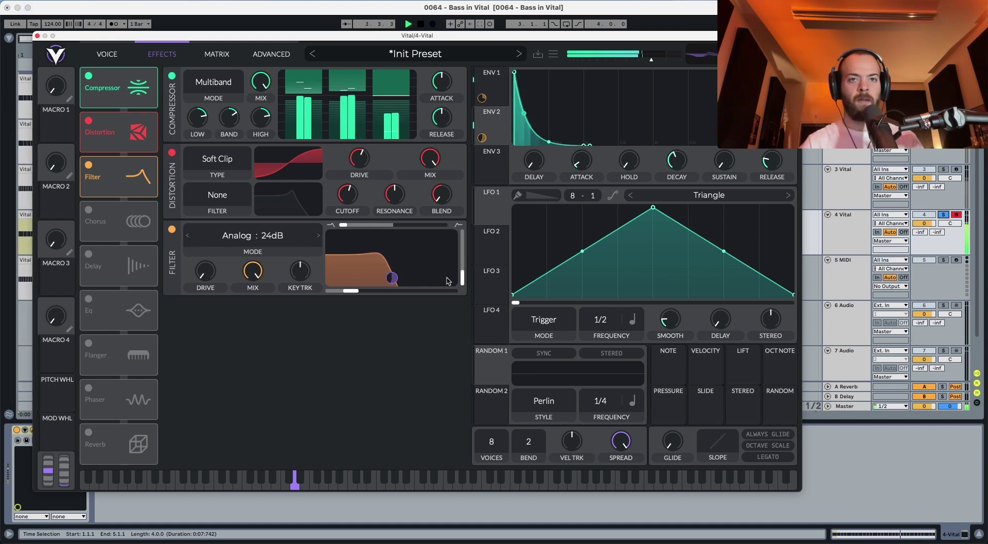
{"action": "key", "text": "space"}
Lower the resonance of Filter 1 to its minimum and audition the bass
{"action": "left_click", "coordinate": [114, 56]}
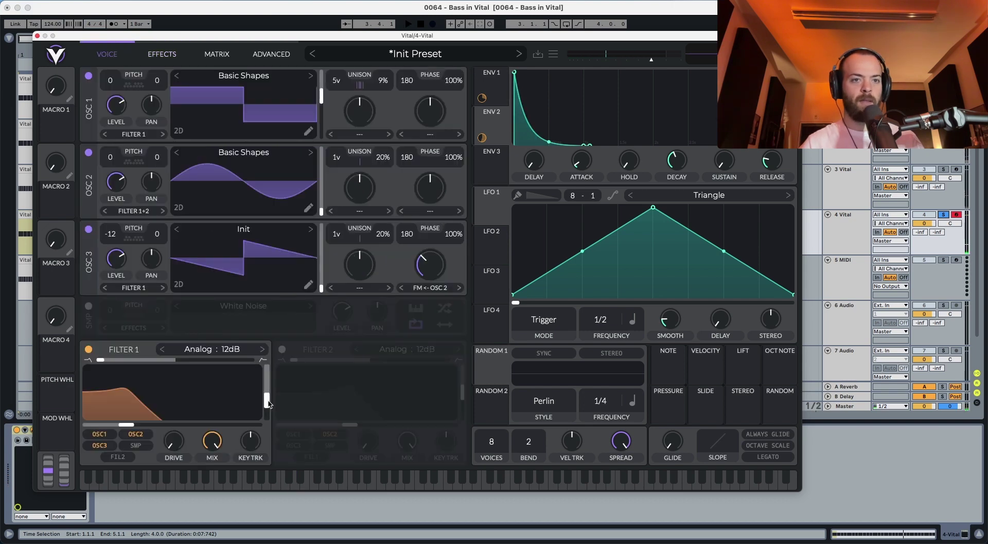
{"action": "left_click_drag", "start_coordinate": [268, 410], "coordinate": [270, 418]}
{"action": "key", "text": "space"}
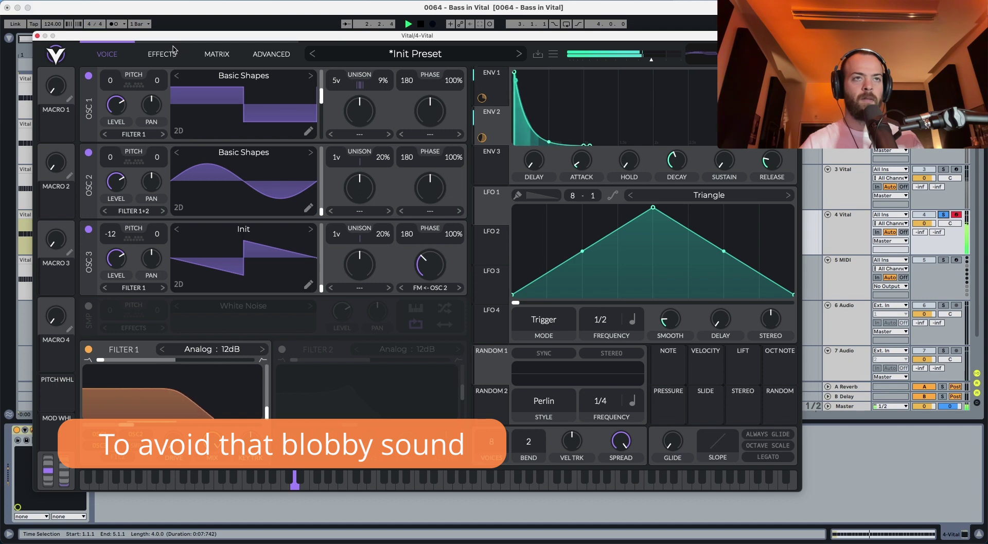
Raise oscillator 3's FM amount from oscillator 2 to around 42% while auditioning
{"action": "mouse_move", "coordinate": [431, 271]}
{"action": "key", "text": "space"}
{"action": "key", "text": "space"}
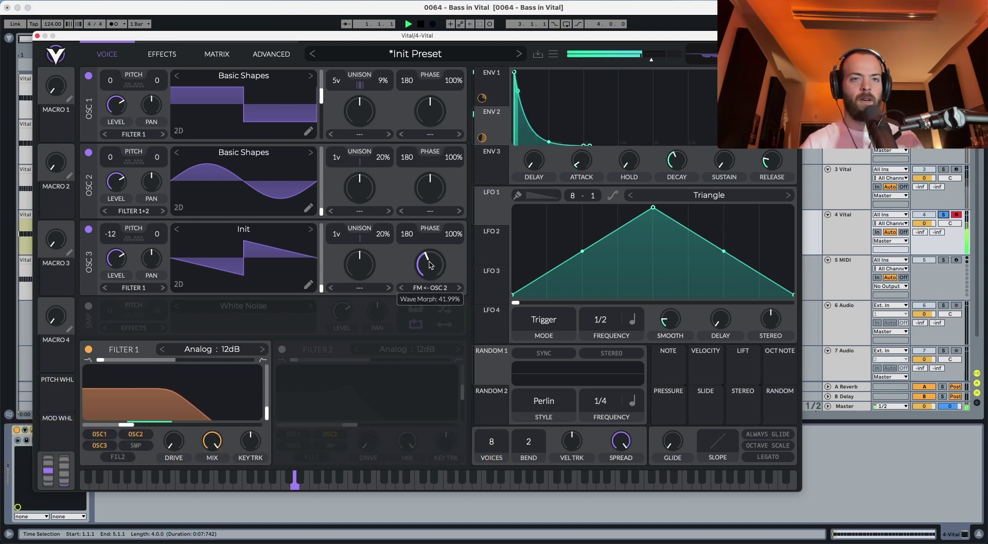
Compare the bass with oscillator 3's transpose at 0 and shifted back down
{"action": "key", "text": "space"}
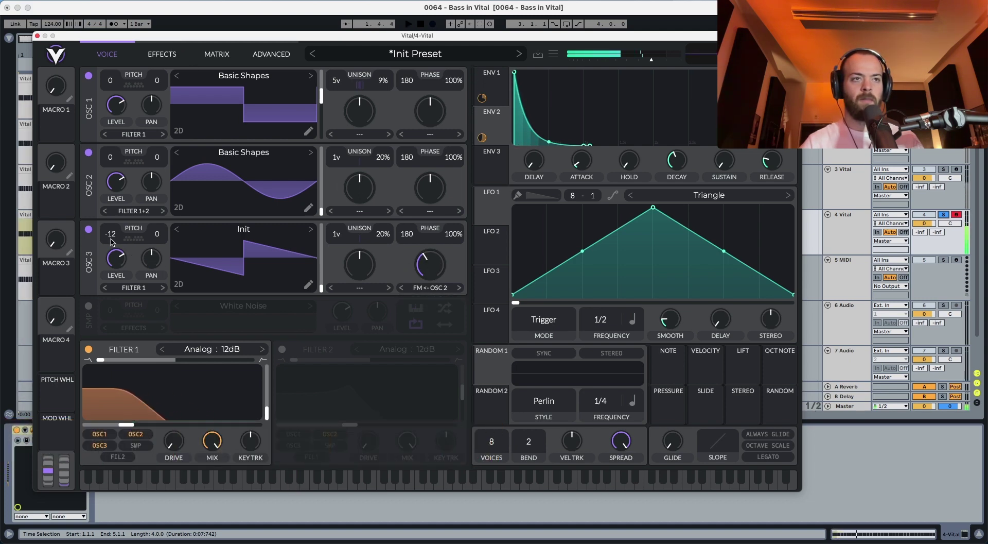
{"action": "key", "text": "space"}
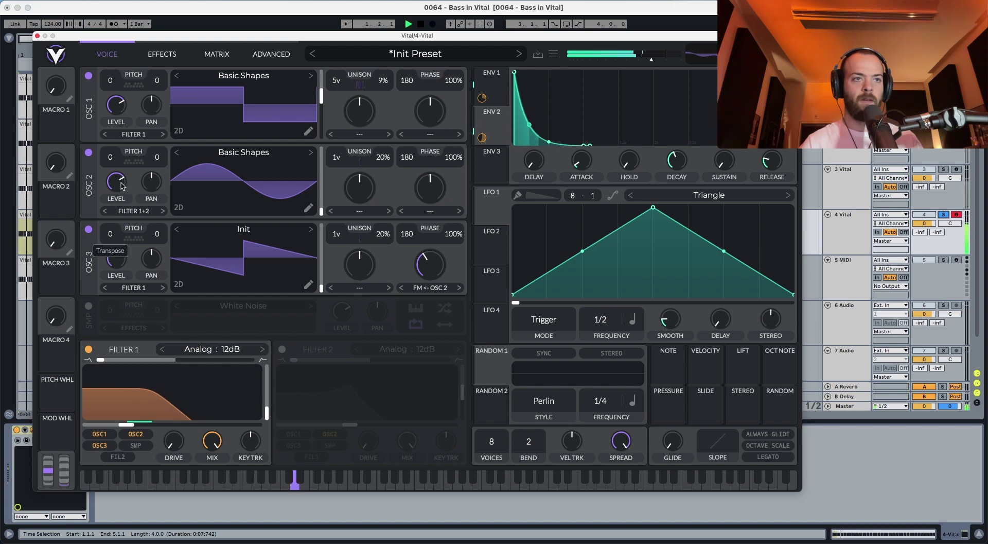
{"action": "key", "text": "space"}
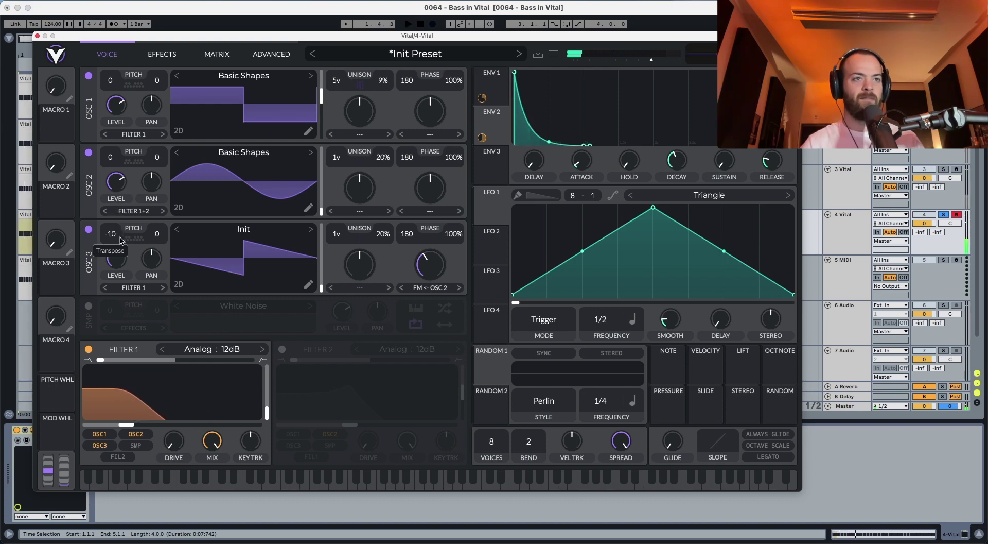
{"action": "key", "text": "space"}
Enable the EQ effect, place it directly after the Filter, and slightly boost its middle band while auditioning
{"action": "left_click", "coordinate": [163, 54]}
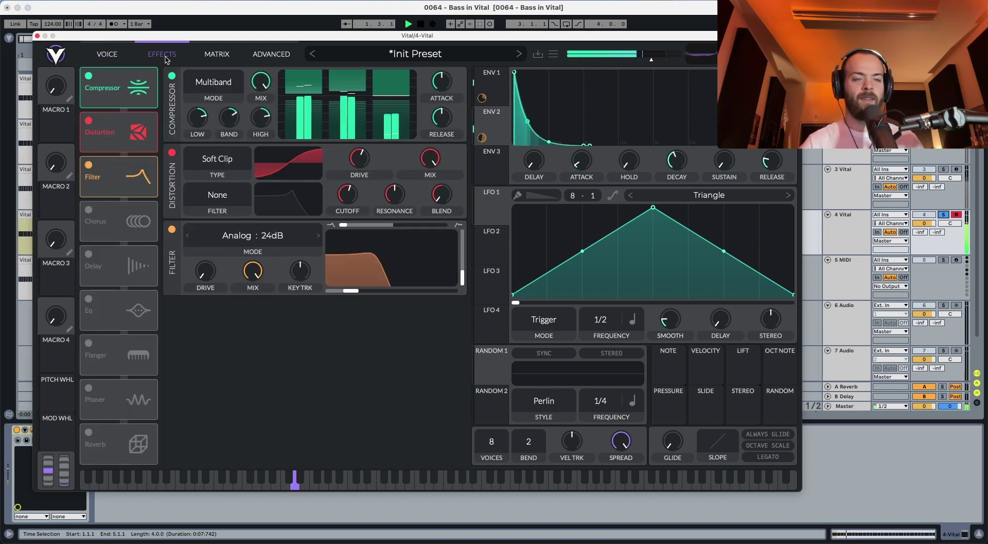
{"action": "left_click", "coordinate": [91, 300]}
{"action": "left_click_drag", "start_coordinate": [107, 307], "coordinate": [109, 206]}
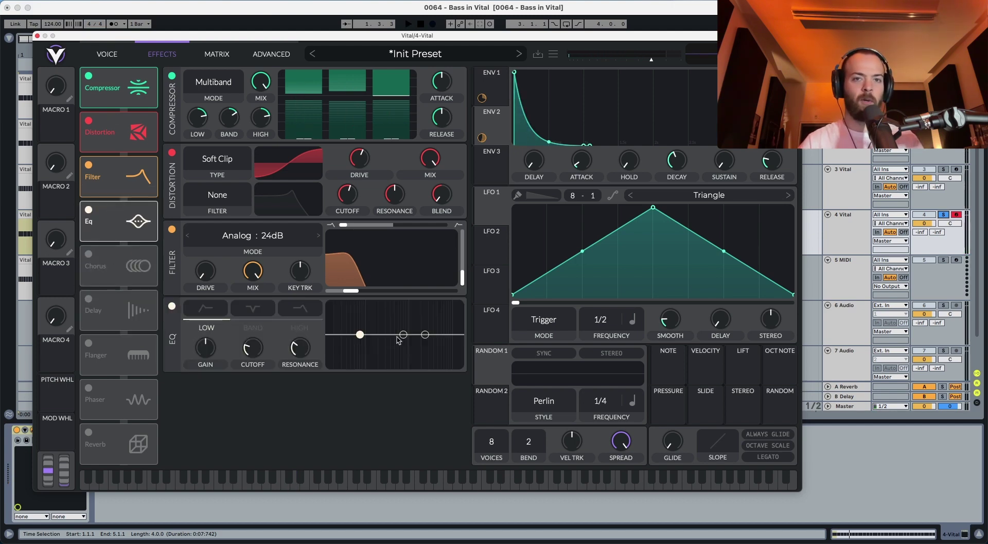
{"action": "left_click_drag", "start_coordinate": [397, 338], "coordinate": [403, 328]}
{"action": "key", "text": "space"}
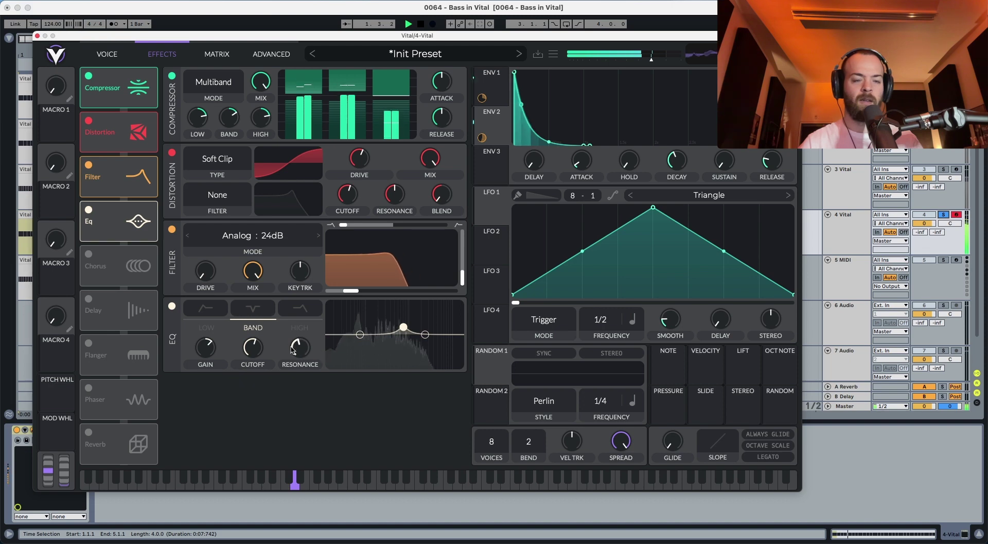
Lower the resonance of the EQ's middle band to widen the boost, and audition the bass
{"action": "left_click_drag", "start_coordinate": [292, 350], "coordinate": [258, 351]}
{"action": "key", "text": "space"}
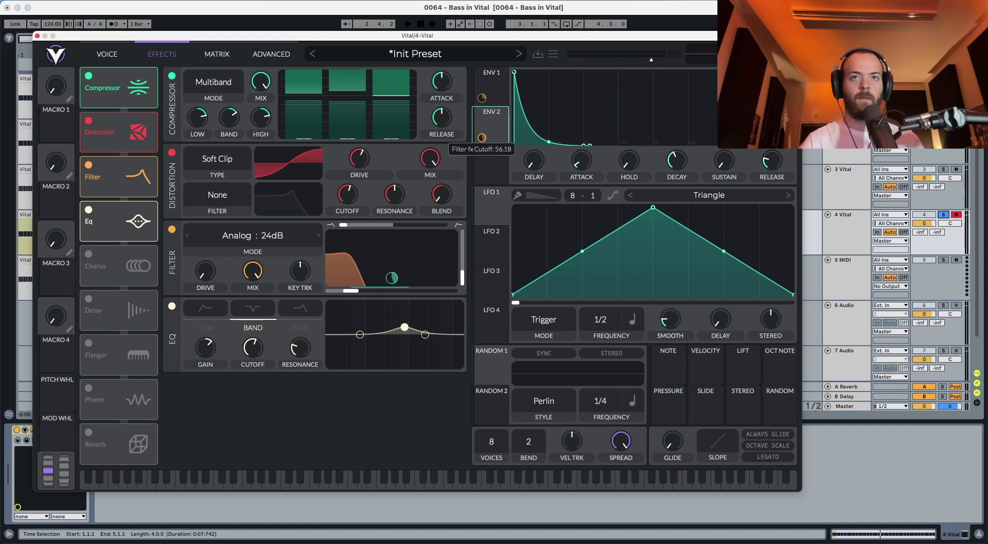
{"action": "key", "text": "space"}
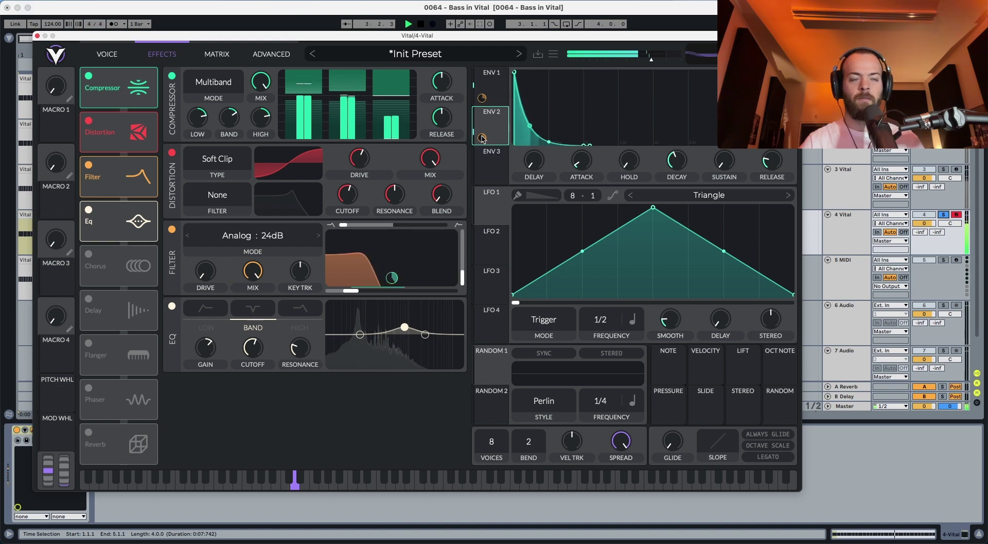
{"action": "key", "text": "space"}
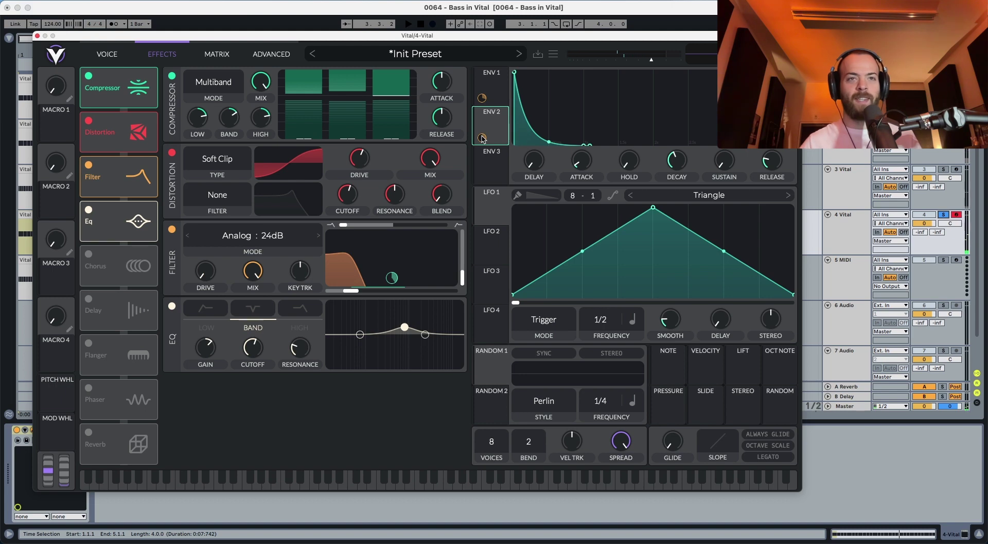
Set Env 2's modulation of the effects Filter's cutoff to about 66 while auditioning the bass
{"action": "left_click", "coordinate": [107, 54]}
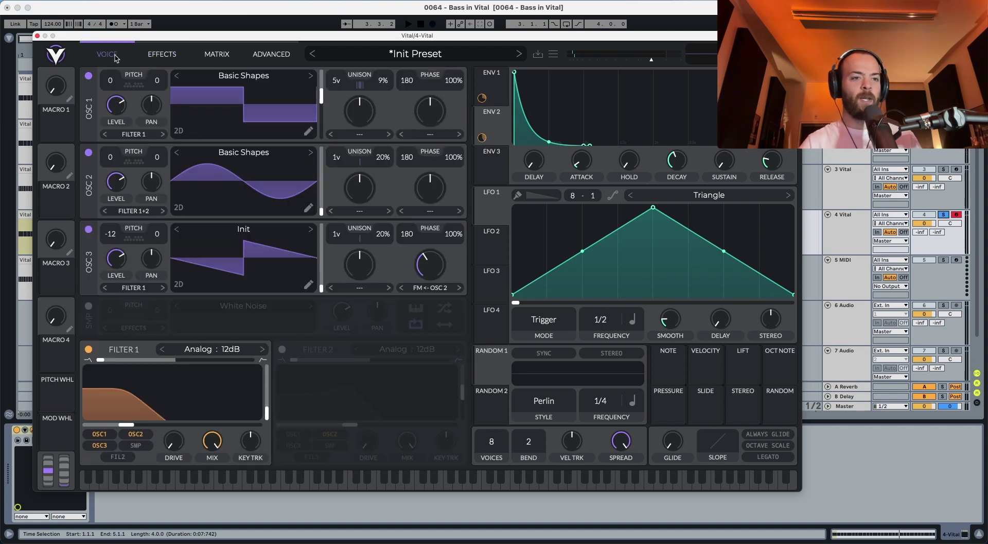
{"action": "left_click", "coordinate": [153, 56]}
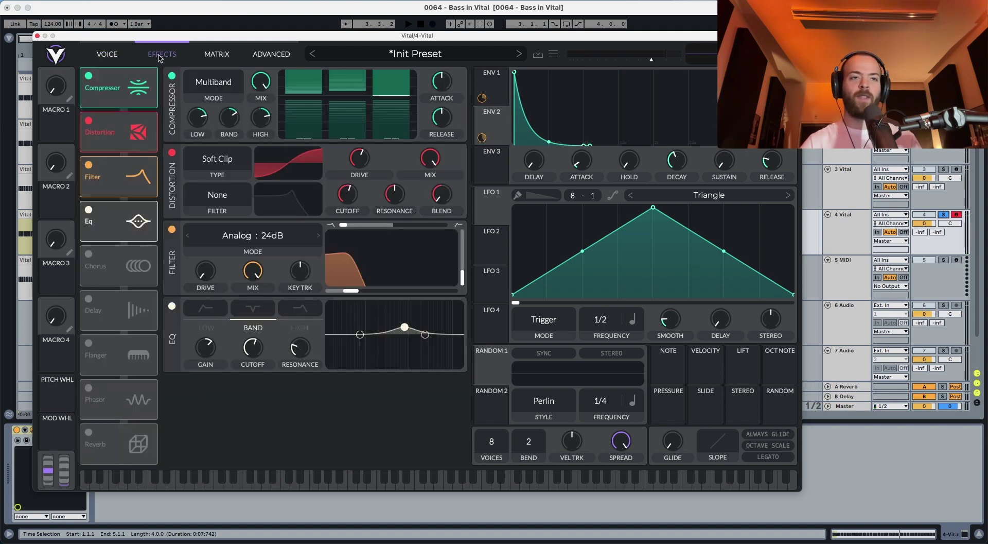
{"action": "key", "text": "space"}
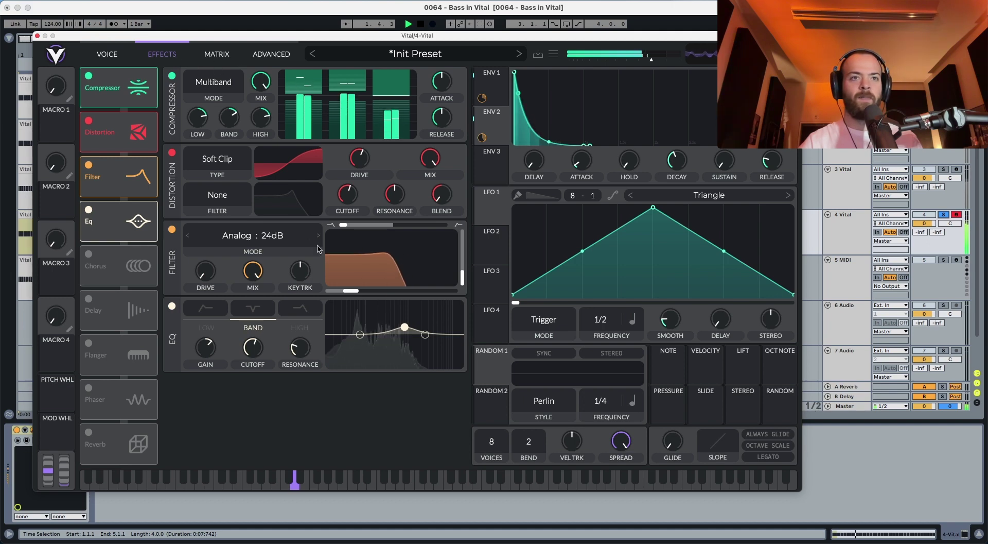
{"action": "left_click_drag", "start_coordinate": [392, 278], "coordinate": [391, 288]}
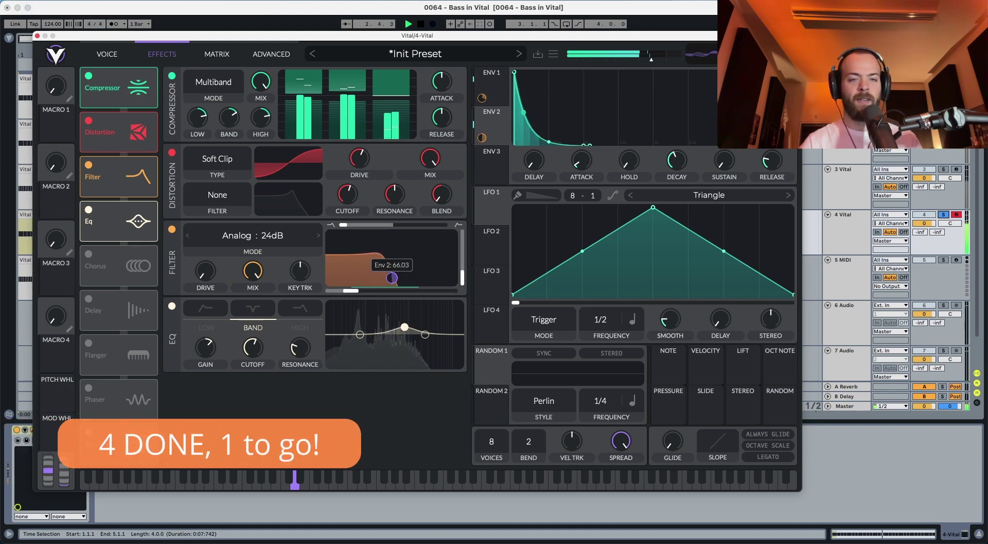
{"action": "key", "text": "space"}
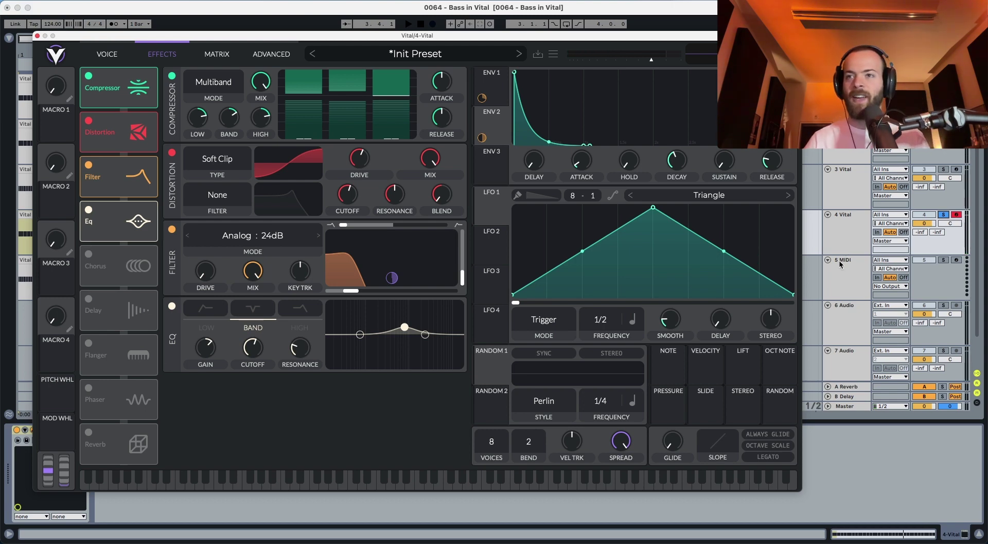
Duplicate the 4 Vital track and initialize the preset in the duplicate's Vital instance
{"action": "left_click", "coordinate": [844, 247]}
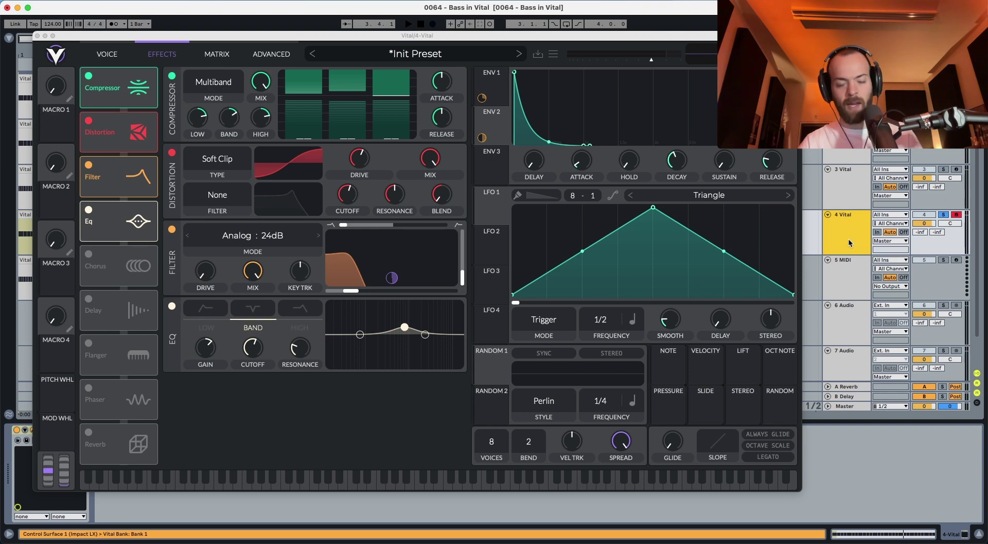
{"action": "key", "text": "super+d"}
{"action": "left_click", "coordinate": [943, 260]}
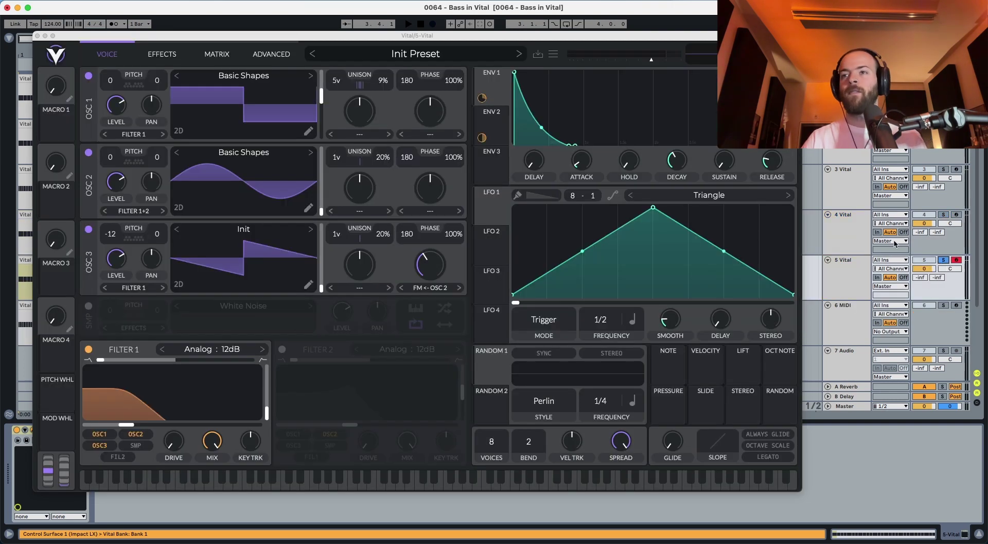
{"action": "left_click", "coordinate": [553, 54]}
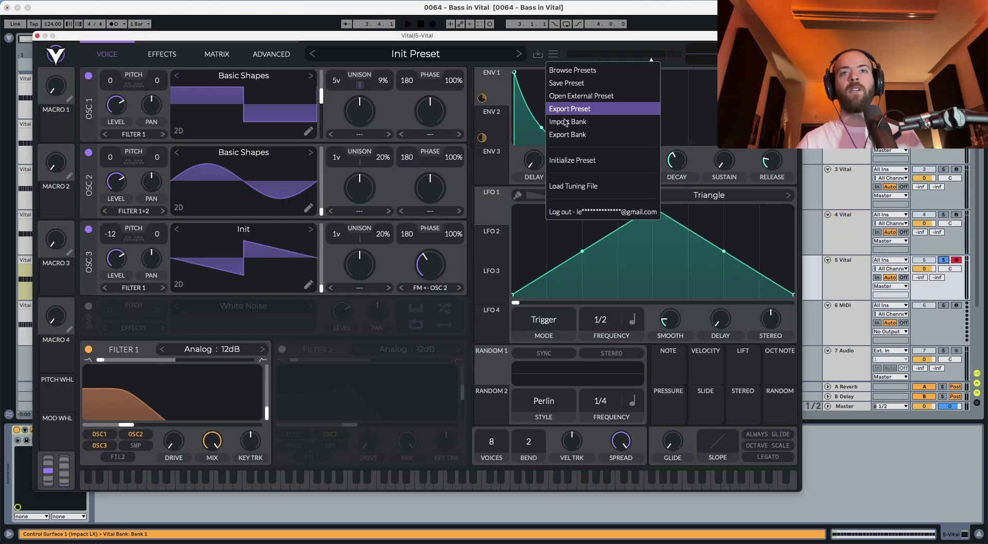
{"action": "left_click", "coordinate": [570, 162]}
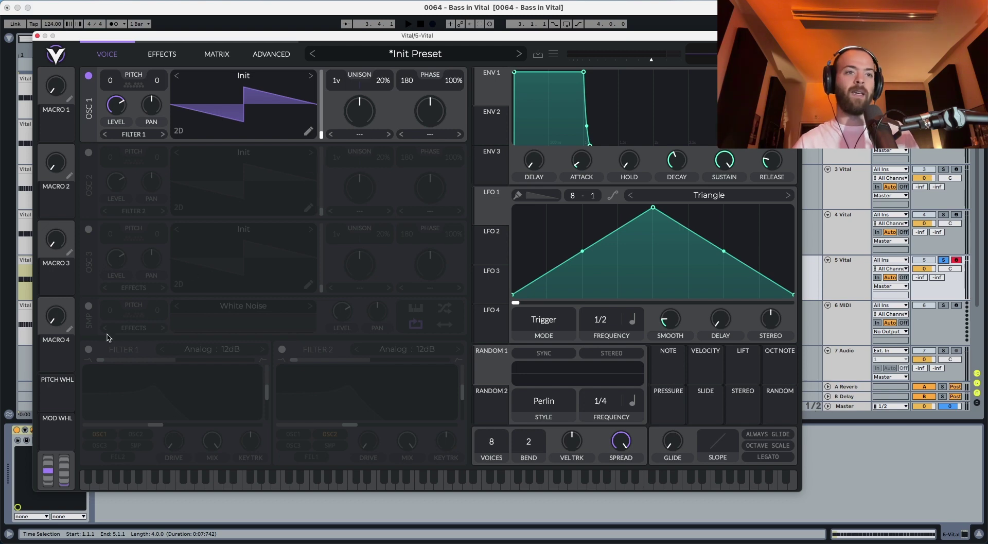
Enable Filter 1, shape Env 1 into a short decay without sustain, and use it to modulate the filter's lowered cutoff
{"action": "left_click", "coordinate": [88, 350]}
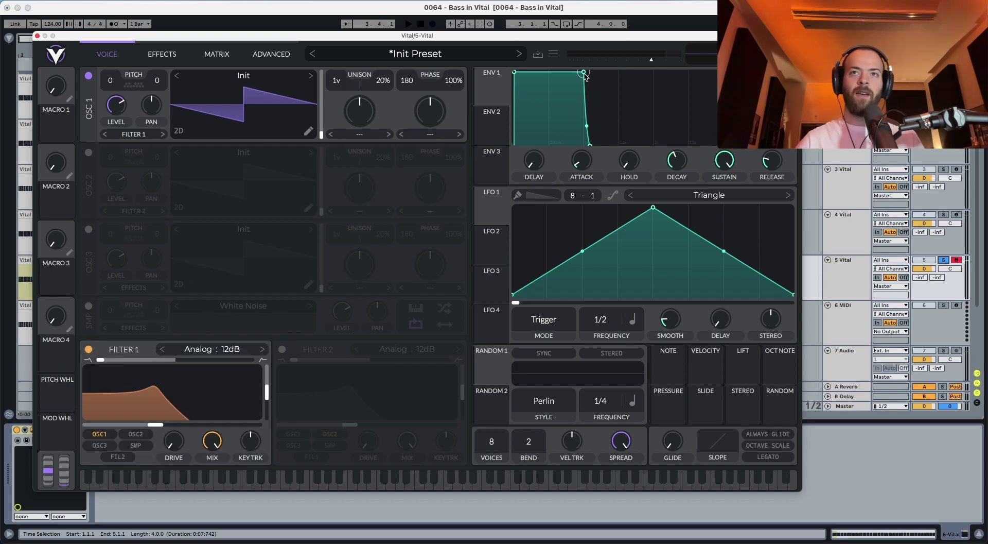
{"action": "left_click_drag", "start_coordinate": [584, 73], "coordinate": [564, 153]}
{"action": "mouse_move", "coordinate": [494, 98]}
{"action": "left_mouse_down"}
{"action": "mouse_move", "coordinate": [304, 255]}
{"action": "mouse_move", "coordinate": [175, 454]}
{"action": "mouse_move", "coordinate": [158, 425]}
{"action": "mouse_move", "coordinate": [111, 424]}
{"action": "left_mouse_up"}
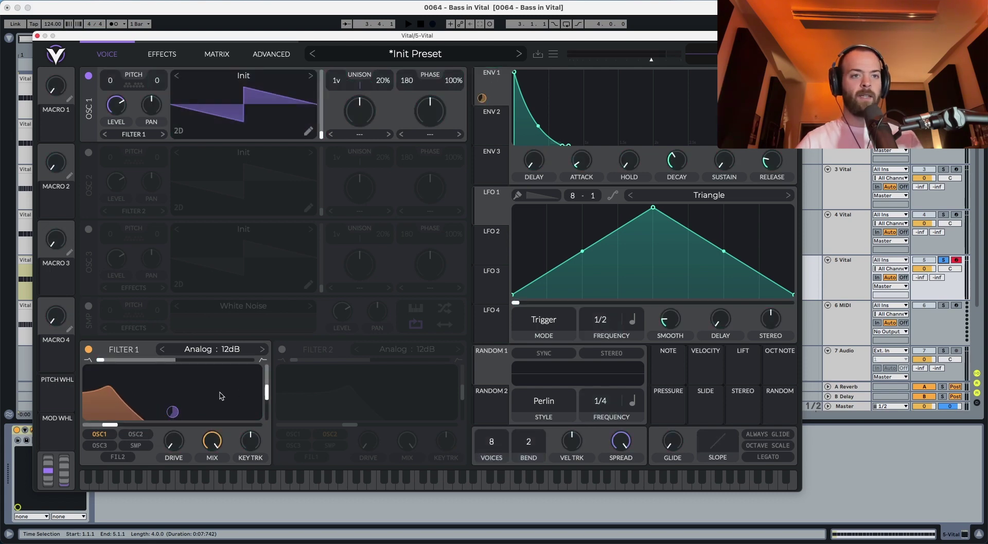
Set Env 1's modulation of Filter 1's cutoff to about 57 and the filter's resonance to about 56% while auditioning
{"action": "key", "text": "space"}
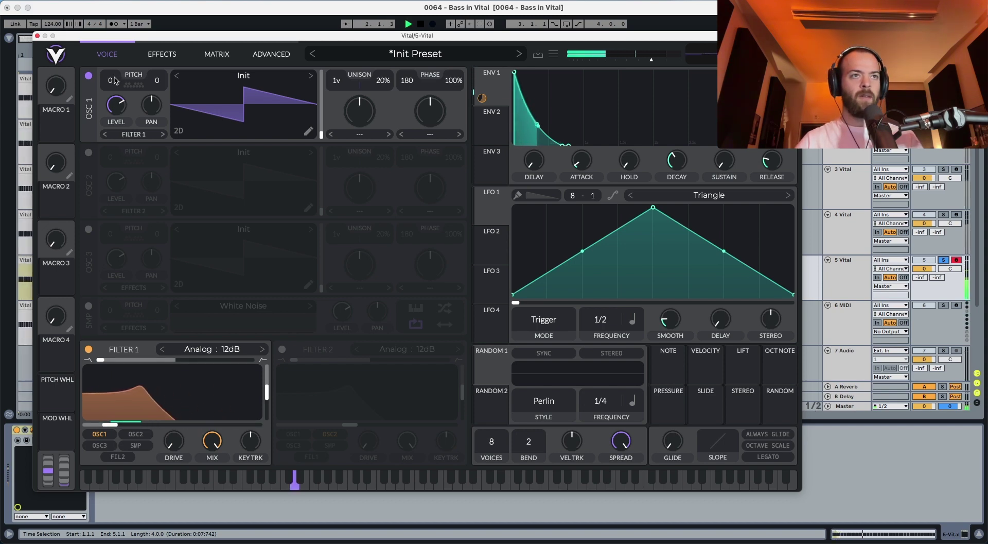
{"action": "mouse_move", "coordinate": [110, 80]}
{"action": "left_mouse_down"}
{"action": "mouse_move", "coordinate": [113, 118]}
{"action": "mouse_move", "coordinate": [120, 86]}
{"action": "left_mouse_up"}
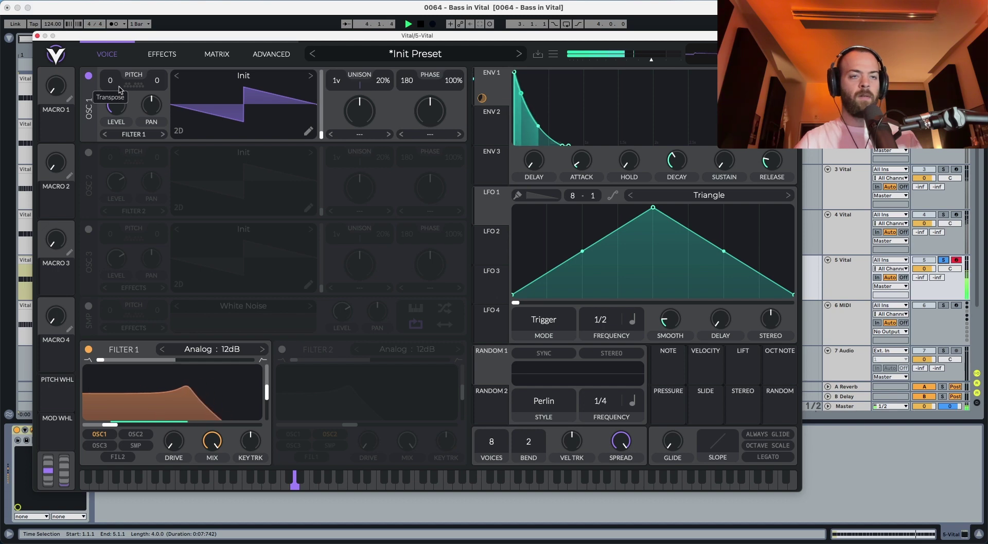
{"action": "left_click_drag", "start_coordinate": [265, 393], "coordinate": [265, 399]}
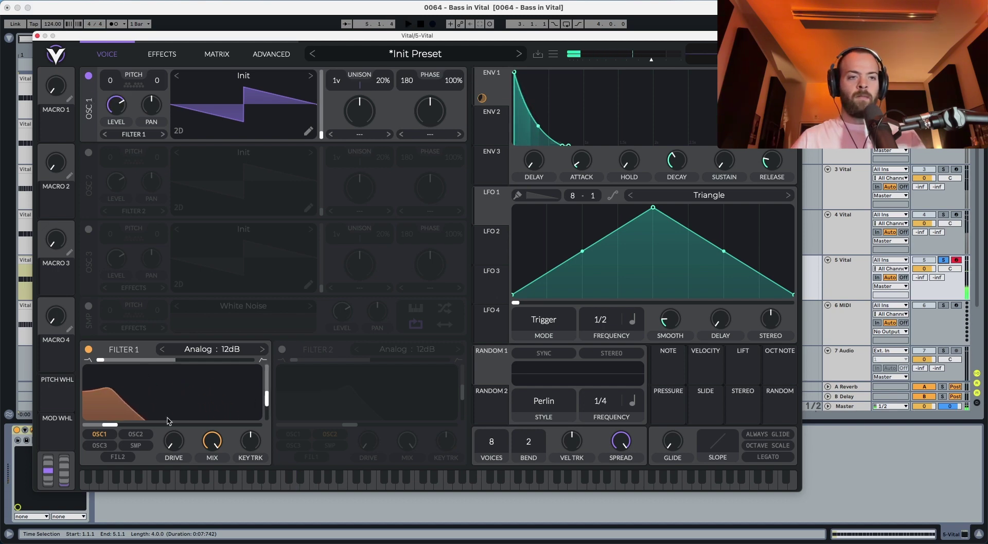
{"action": "mouse_move", "coordinate": [169, 418]}
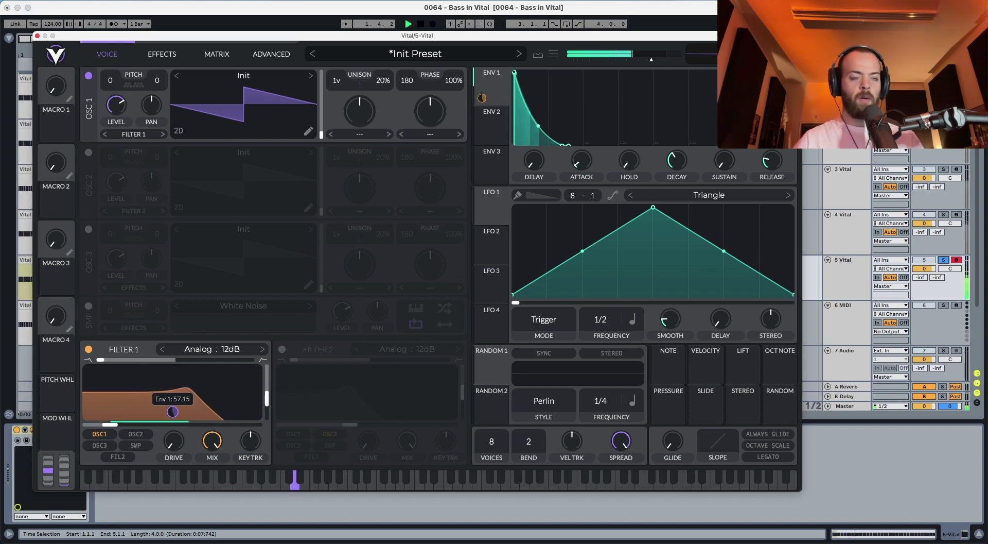
{"action": "left_click_drag", "start_coordinate": [266, 402], "coordinate": [266, 392]}
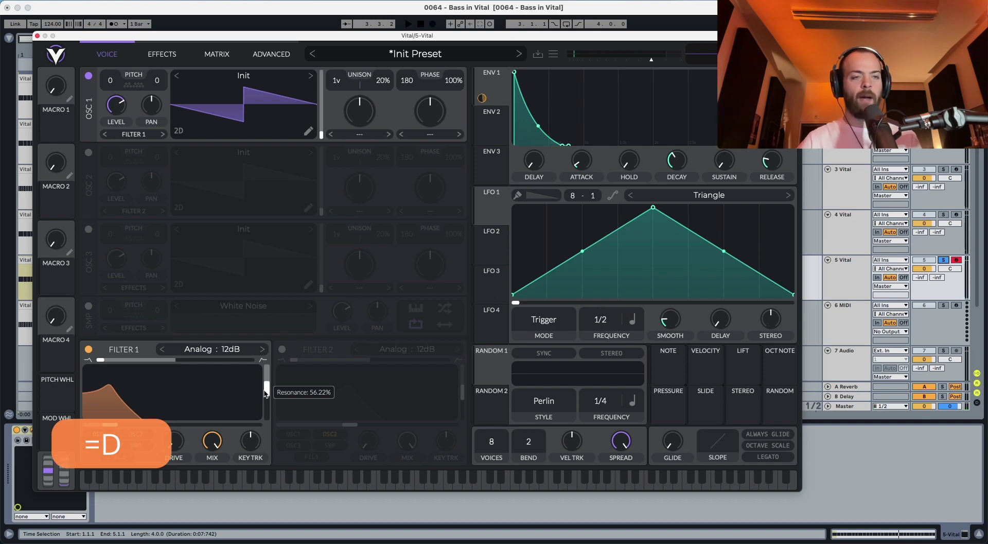
Switch Filter 1 to Analog 24dB and slightly lower its resonance while auditioning the bass
{"action": "left_click", "coordinate": [262, 349]}
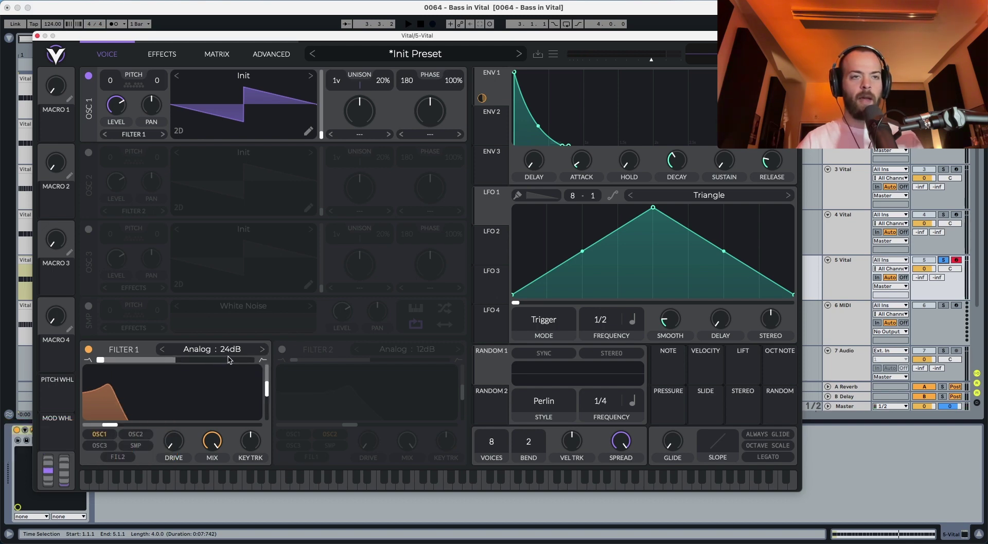
{"action": "key", "text": "space"}
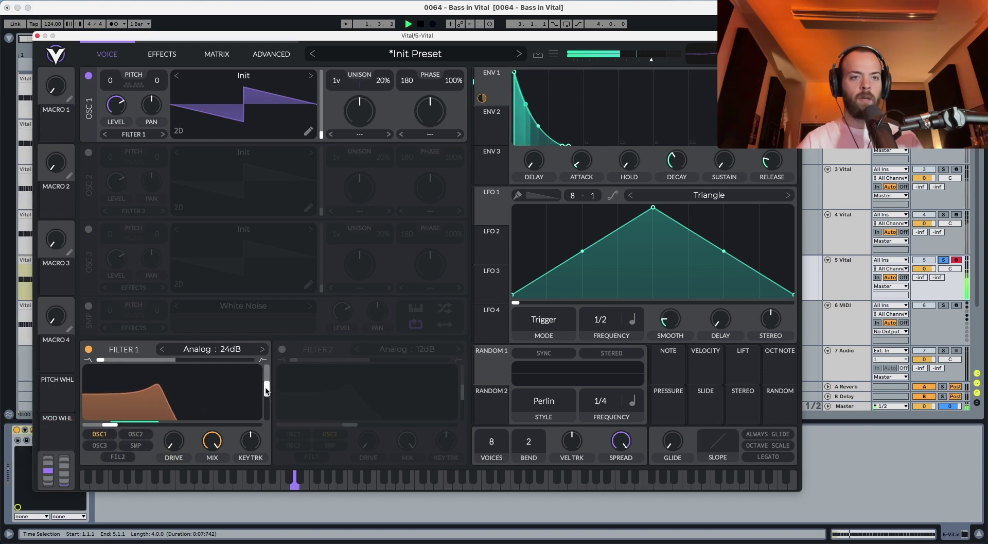
{"action": "left_click_drag", "start_coordinate": [267, 388], "coordinate": [267, 394]}
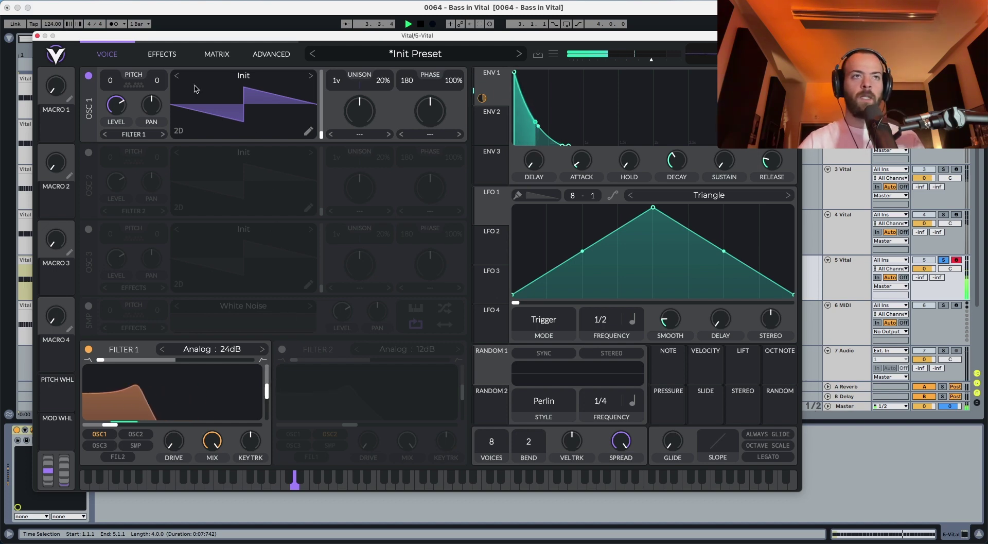
{"action": "key", "text": "space"}
{"action": "left_click", "coordinate": [162, 54]}
{"action": "left_click", "coordinate": [108, 54]}
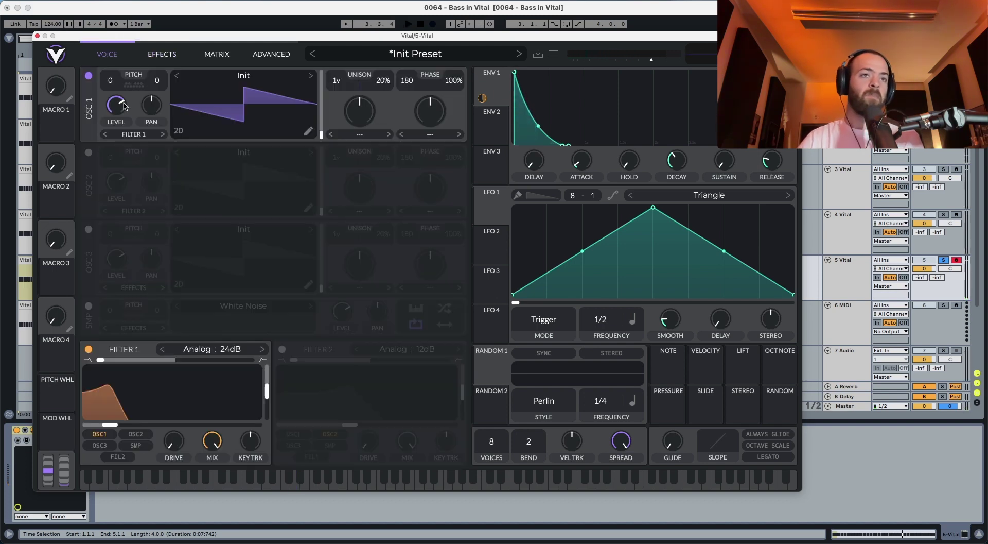
Enable oscillator 2 with the factory Basic Shapes wavetable, audition it, and turn its level down to zero
{"action": "left_click", "coordinate": [88, 153]}
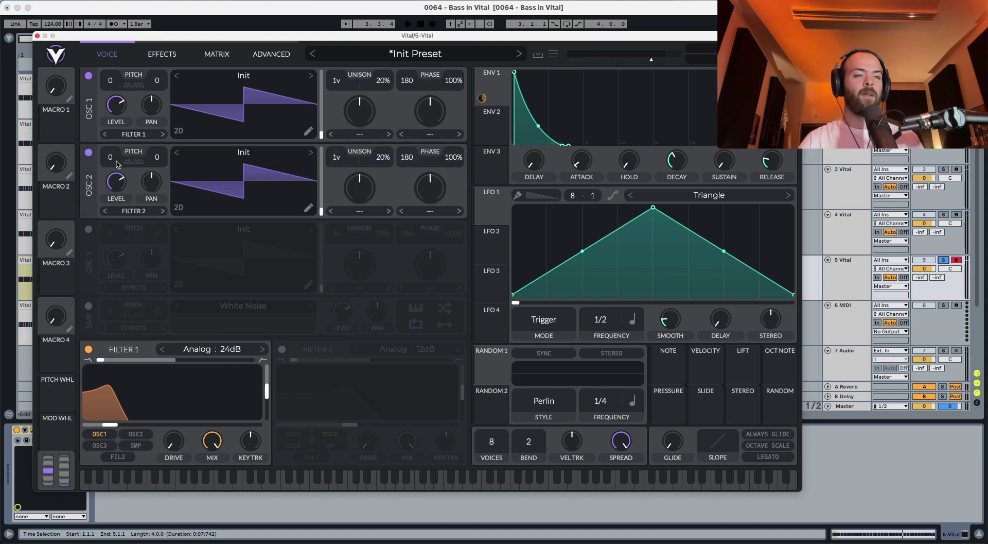
{"action": "left_click", "coordinate": [247, 155]}
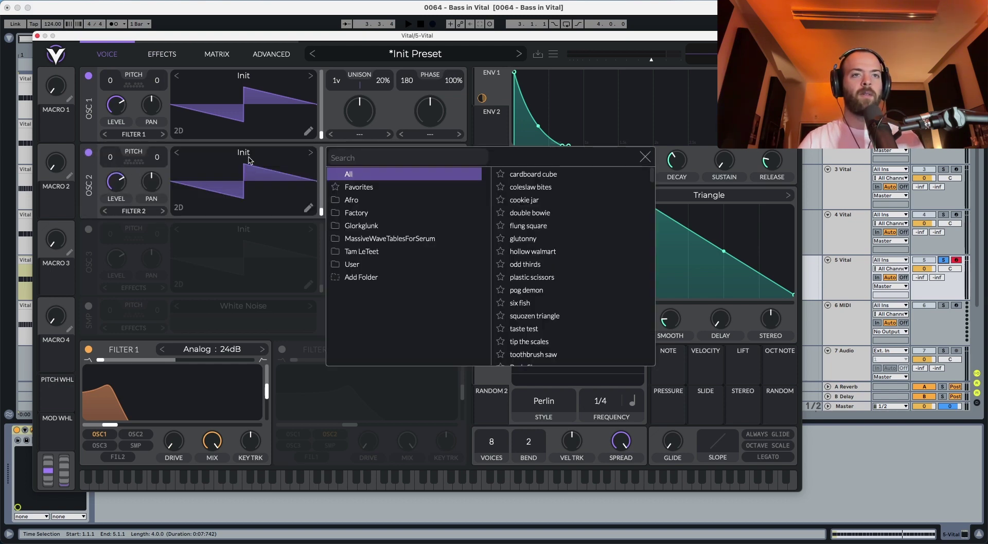
{"action": "left_click", "coordinate": [358, 212]}
{"action": "left_click", "coordinate": [520, 174]}
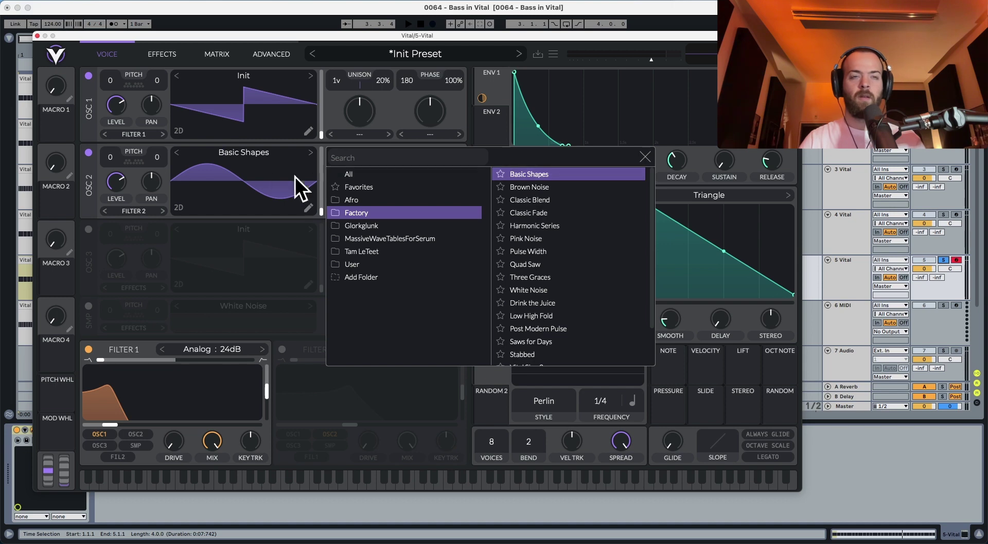
{"action": "key", "text": "space"}
{"action": "left_click", "coordinate": [645, 157]}
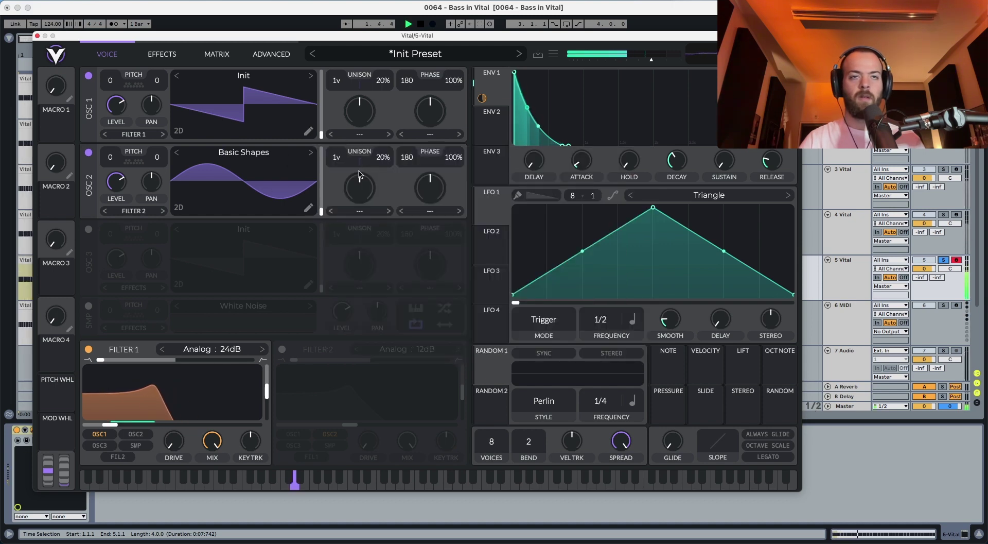
{"action": "key", "text": "space"}
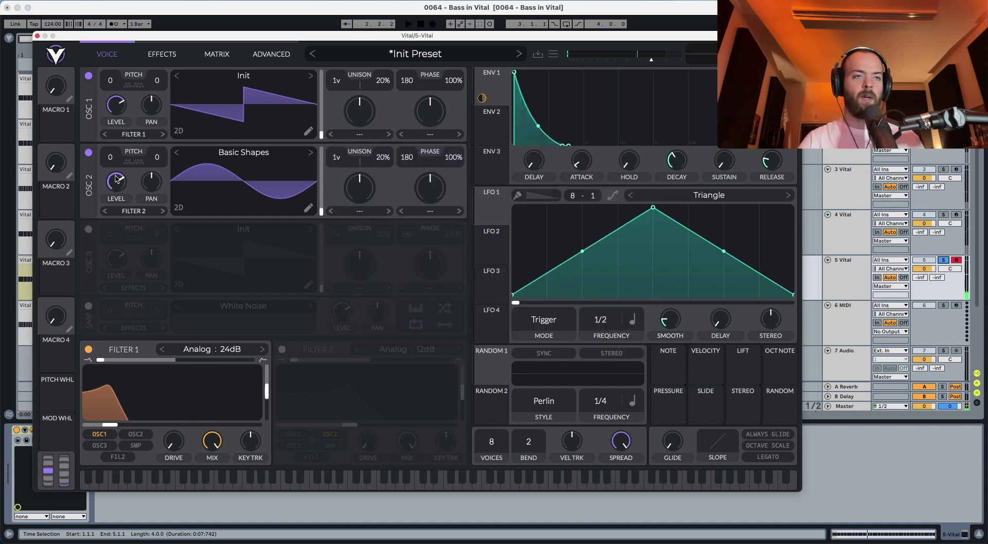
Enable oscillator 3 with the Basic Shapes wavetable and set its phase distortion to FM from Osc 2
{"action": "left_click", "coordinate": [88, 229]}
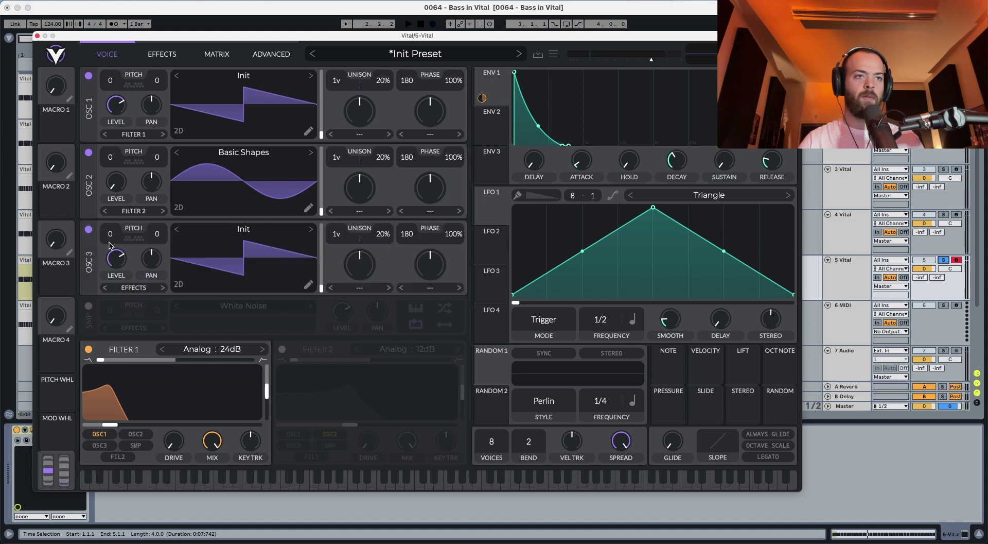
{"action": "left_click", "coordinate": [213, 237]}
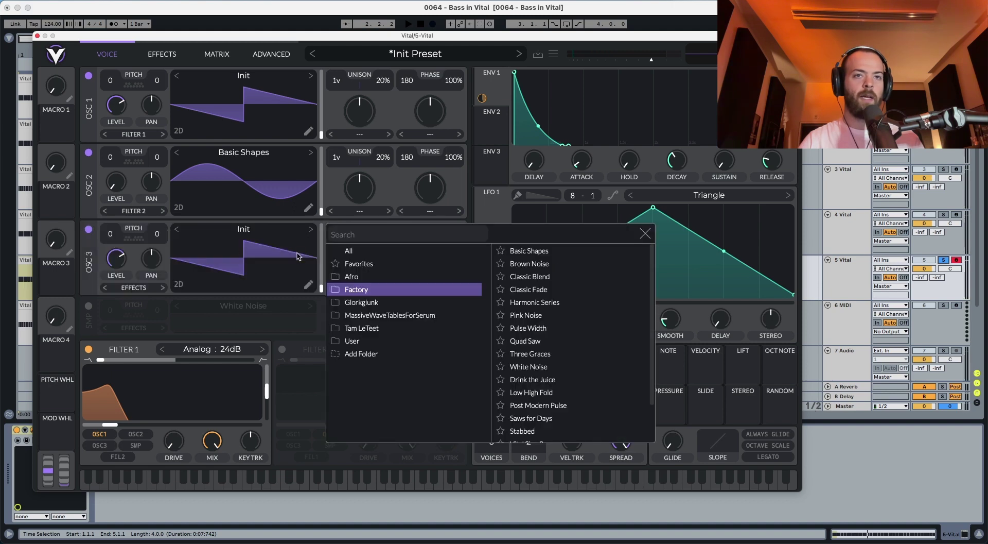
{"action": "left_click", "coordinate": [529, 252]}
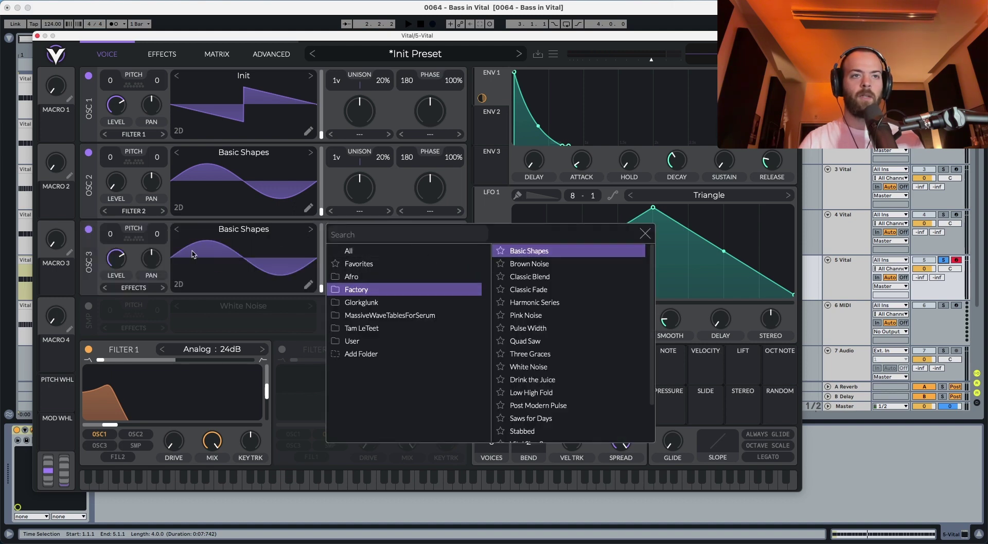
{"action": "left_click", "coordinate": [385, 183]}
{"action": "left_click", "coordinate": [437, 286]}
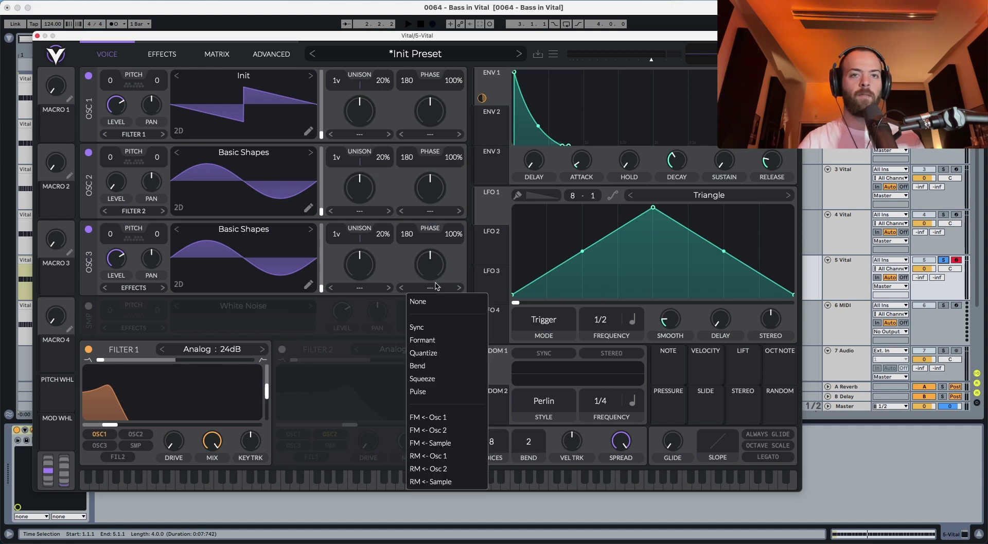
{"action": "left_click", "coordinate": [440, 431]}
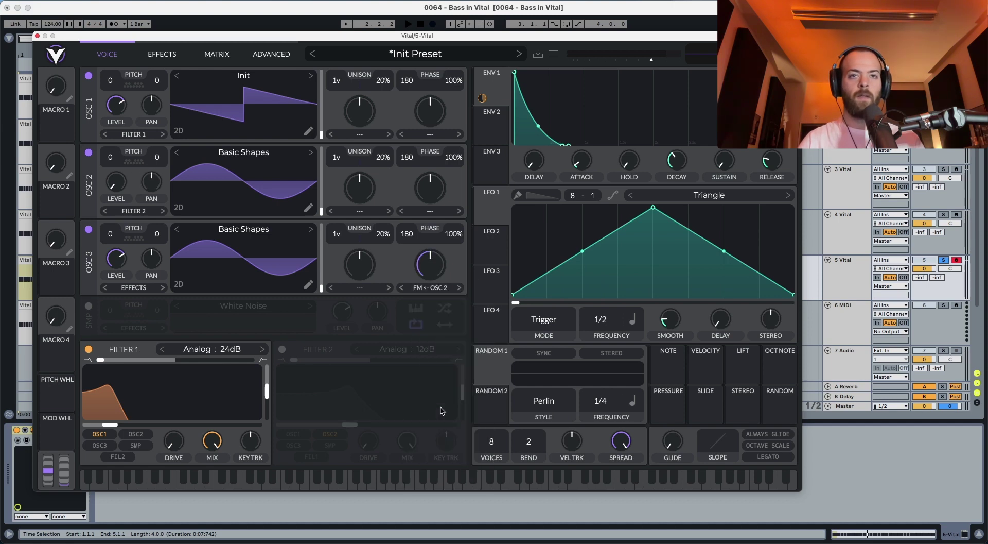
Reduce oscillator 3's FM amount from oscillator 2 and its level to about 0.33 while auditioning
{"action": "key", "text": "space"}
{"action": "left_click_drag", "start_coordinate": [435, 272], "coordinate": [431, 290]}
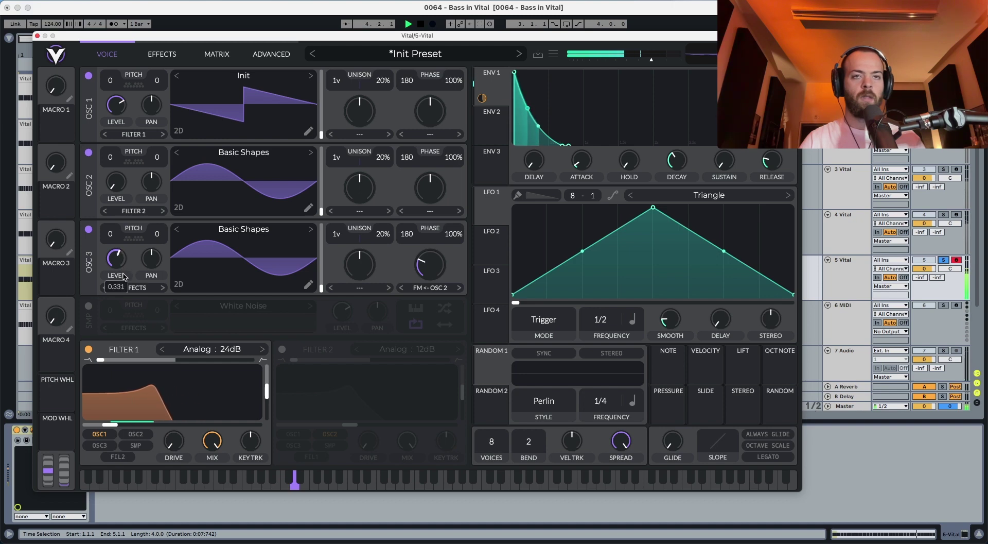
{"action": "left_click_drag", "start_coordinate": [420, 263], "coordinate": [419, 266]}
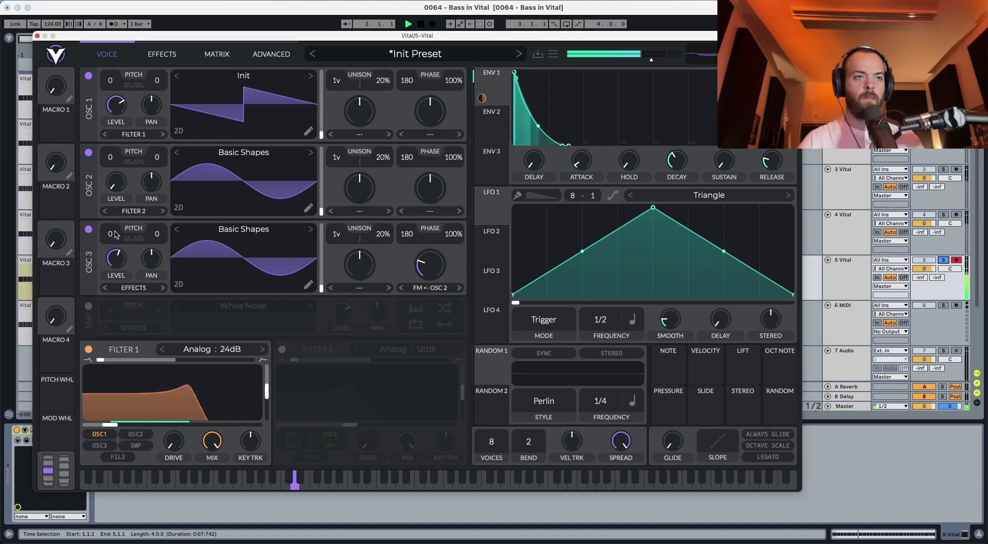
Transpose oscillator 2 to -12 and slightly lower oscillator 3's level while auditioning the bass
{"action": "mouse_move", "coordinate": [110, 233]}
{"action": "left_mouse_down"}
{"action": "mouse_move", "coordinate": [110, 286]}
{"action": "mouse_move", "coordinate": [112, 247]}
{"action": "left_mouse_up"}
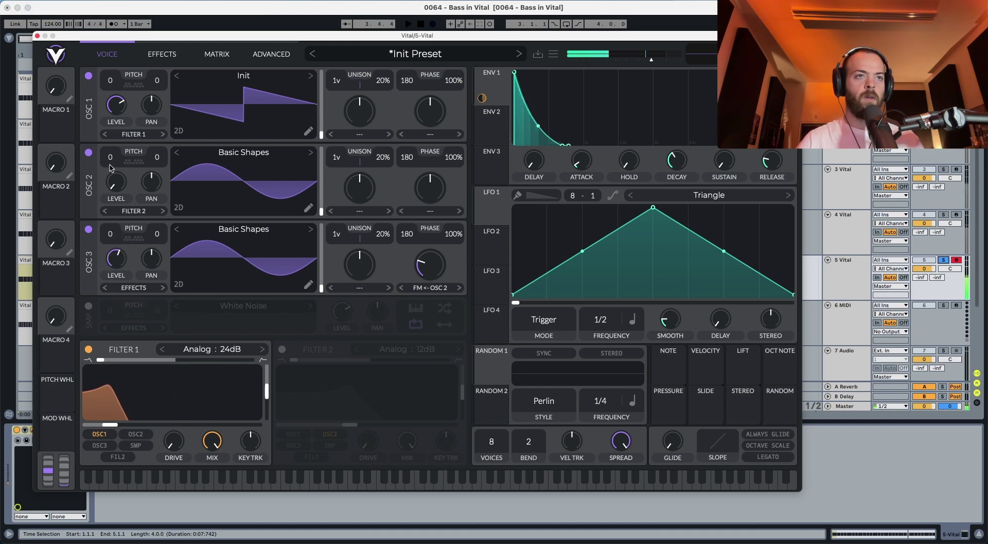
{"action": "left_click_drag", "start_coordinate": [110, 156], "coordinate": [108, 226]}
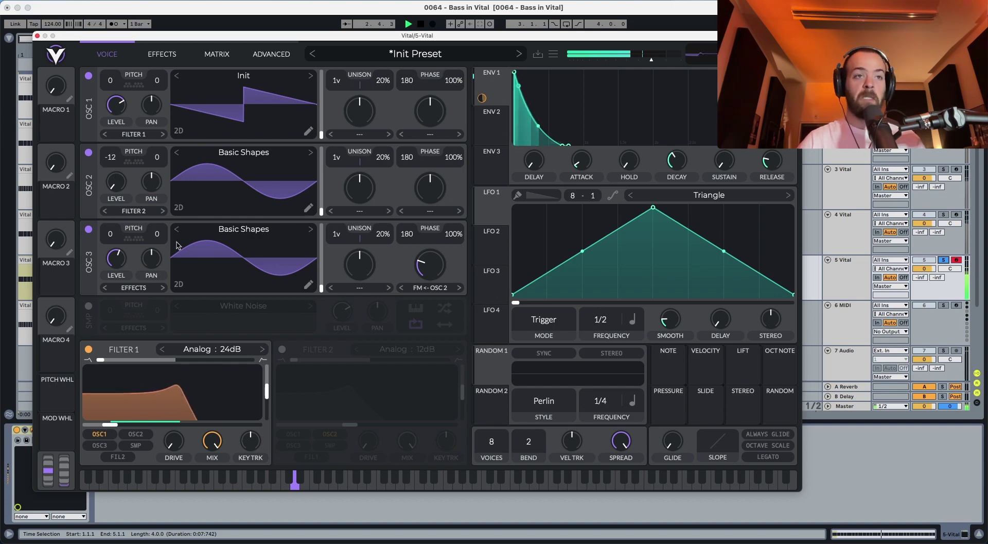
{"action": "left_click_drag", "start_coordinate": [125, 258], "coordinate": [125, 266]}
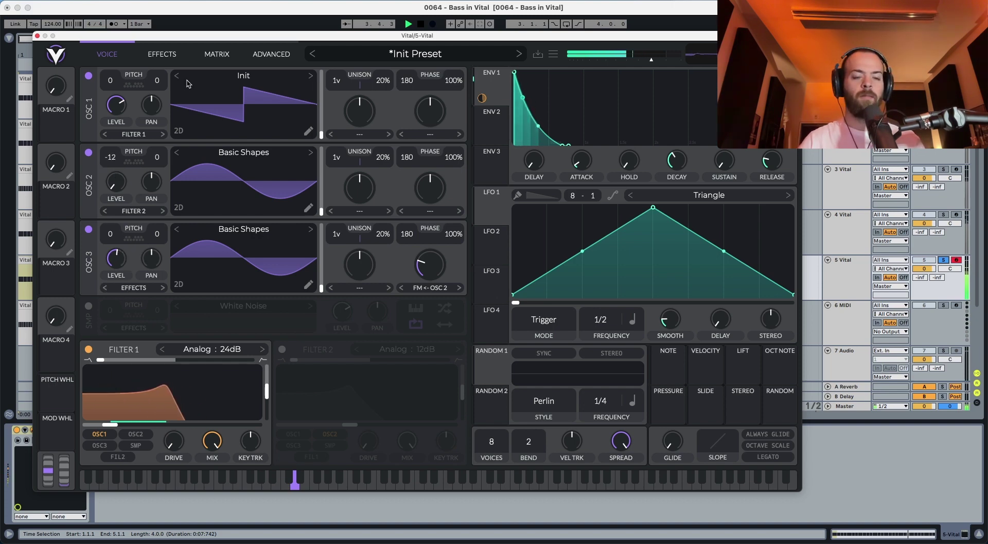
{"action": "key", "text": "space"}
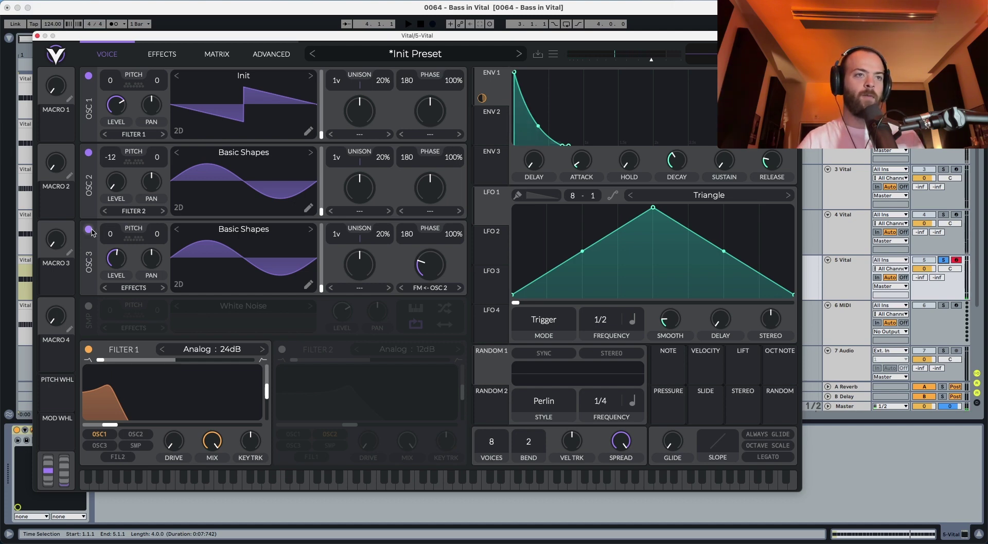
Compare the bass with oscillator 3 off and on, and bring up the effects chain
{"action": "left_click", "coordinate": [89, 230]}
{"action": "key", "text": "space"}
{"action": "left_click", "coordinate": [89, 229]}
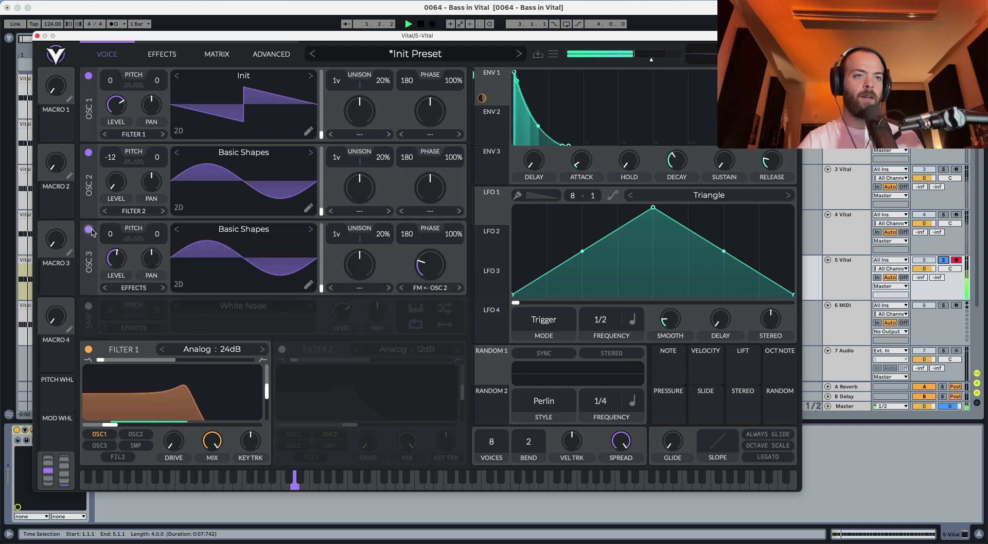
{"action": "left_click", "coordinate": [152, 56]}
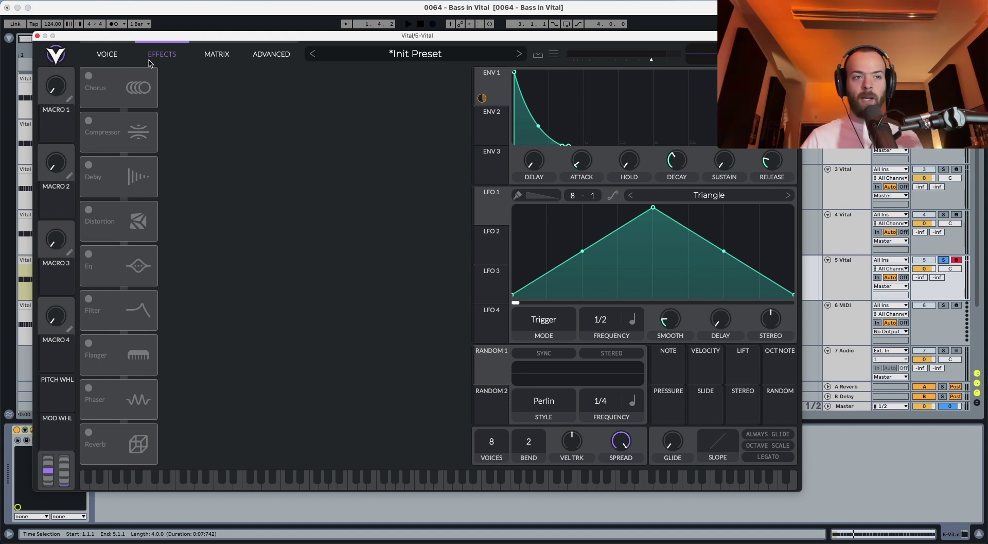
Try the Compressor effect on the bass during playback
{"action": "left_click", "coordinate": [87, 121]}
{"action": "key", "text": "space"}
{"action": "left_click", "coordinate": [88, 122]}
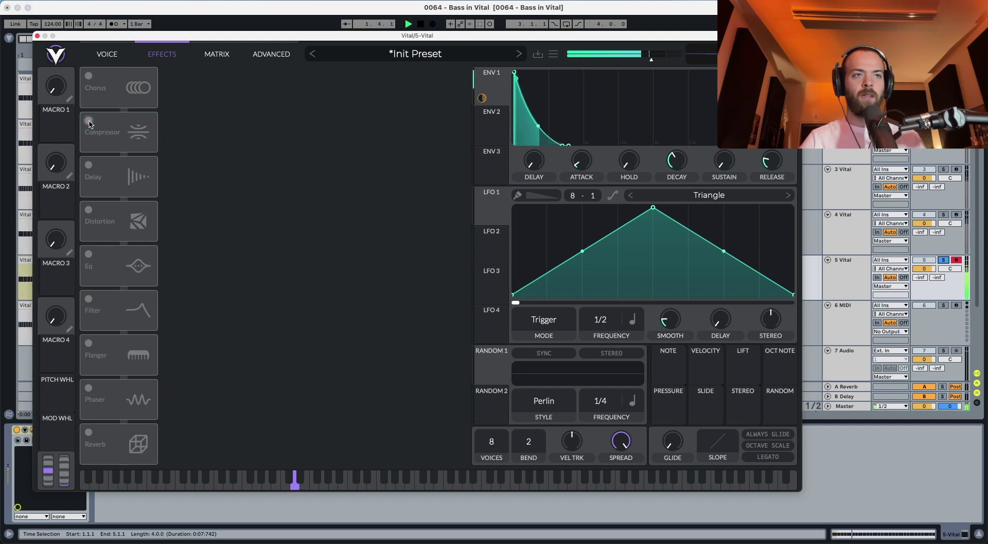
{"action": "key", "text": "space"}
Enable Distortion at the start of the effects chain and set its type to Sine Fold
{"action": "left_click", "coordinate": [88, 210]}
{"action": "left_click_drag", "start_coordinate": [116, 206], "coordinate": [131, 89]}
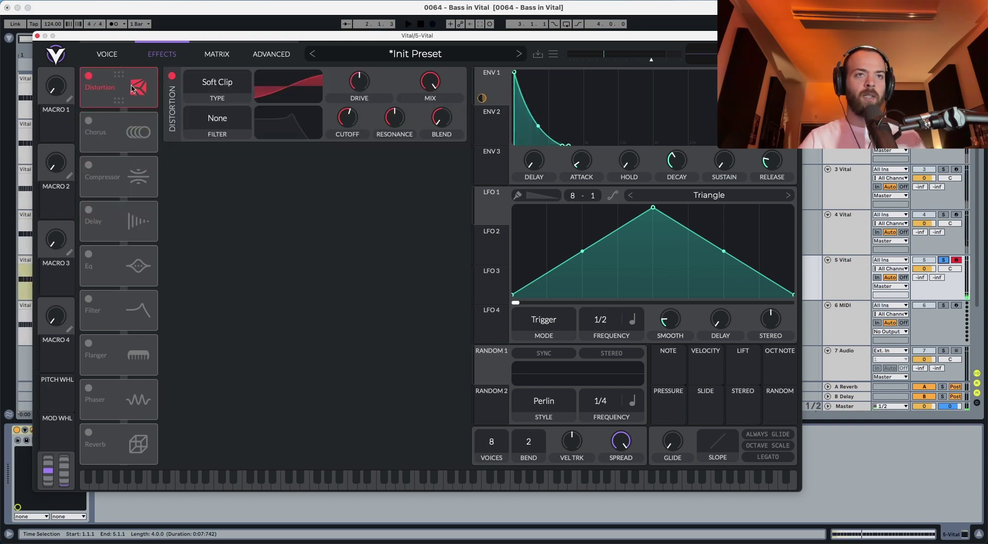
{"action": "left_click", "coordinate": [218, 83]}
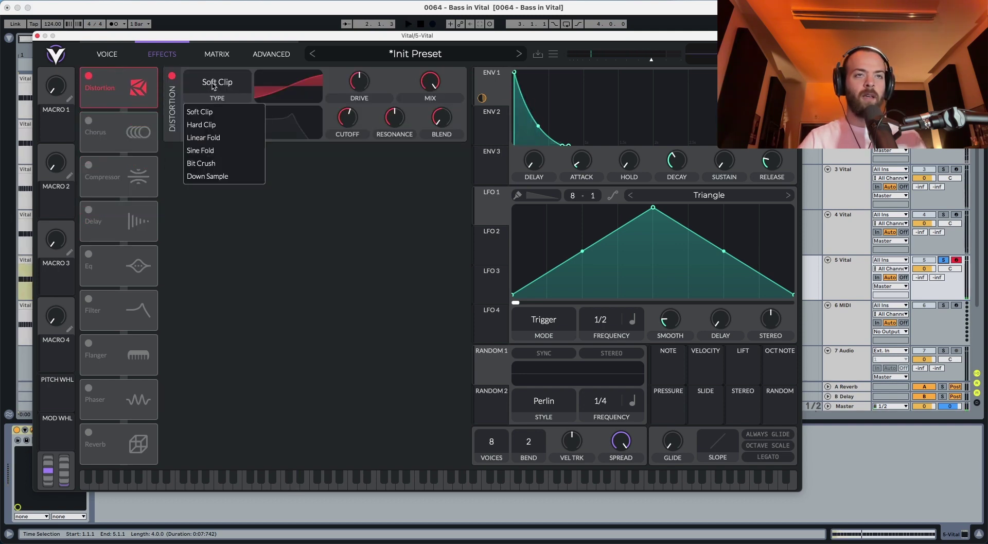
{"action": "left_click", "coordinate": [208, 151]}
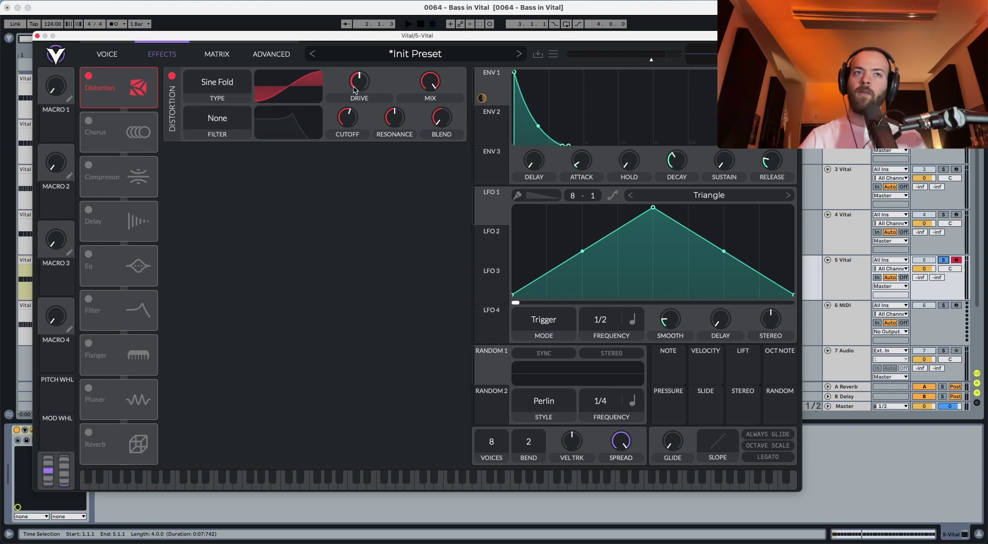
Raise the Sine Fold distortion's drive and slightly reduce its mix while auditioning
{"action": "key", "text": "space"}
{"action": "left_click_drag", "start_coordinate": [354, 90], "coordinate": [363, 79]}
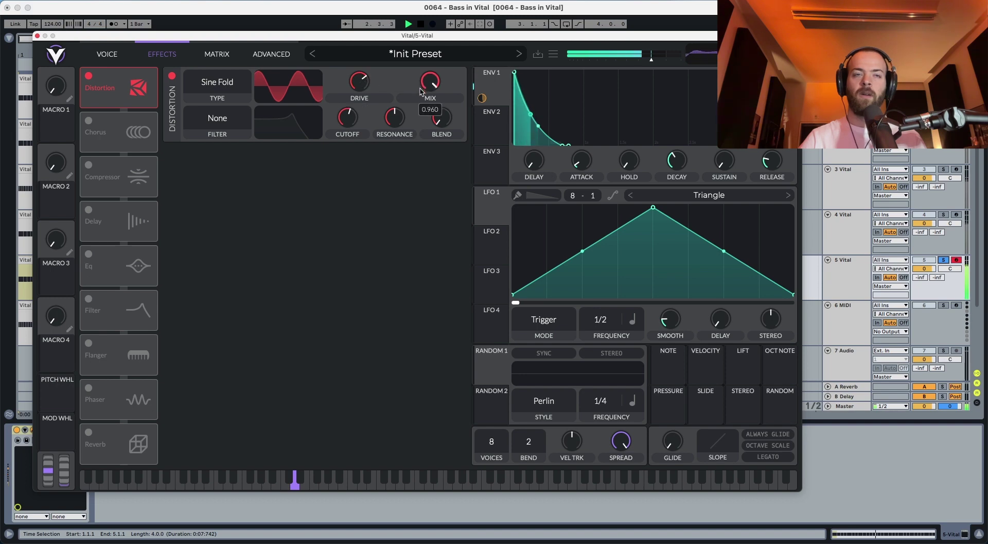
{"action": "key", "text": "space"}
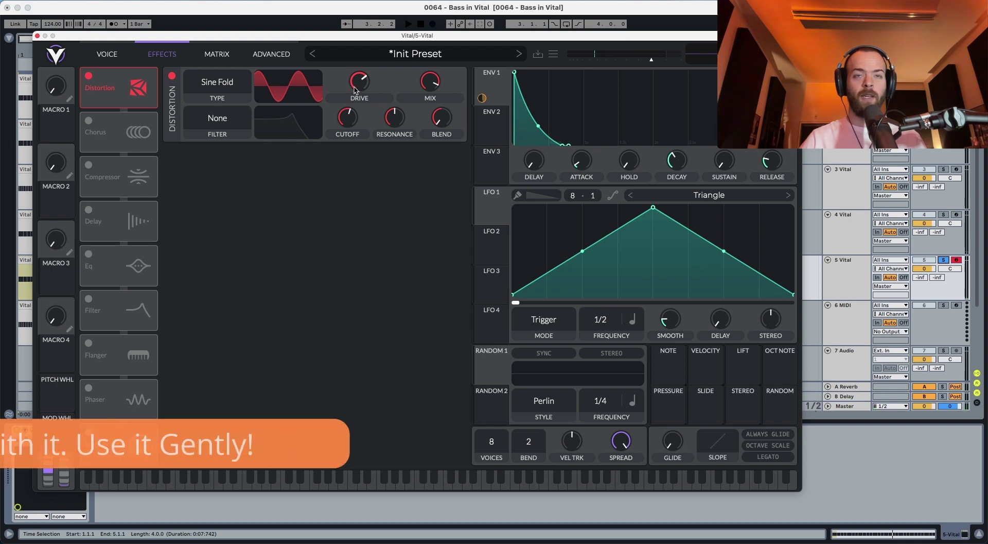
Enable the Filter effect directly after Distortion and lower its resonance and cutoff
{"action": "key", "text": "space"}
{"action": "left_click", "coordinate": [89, 299]}
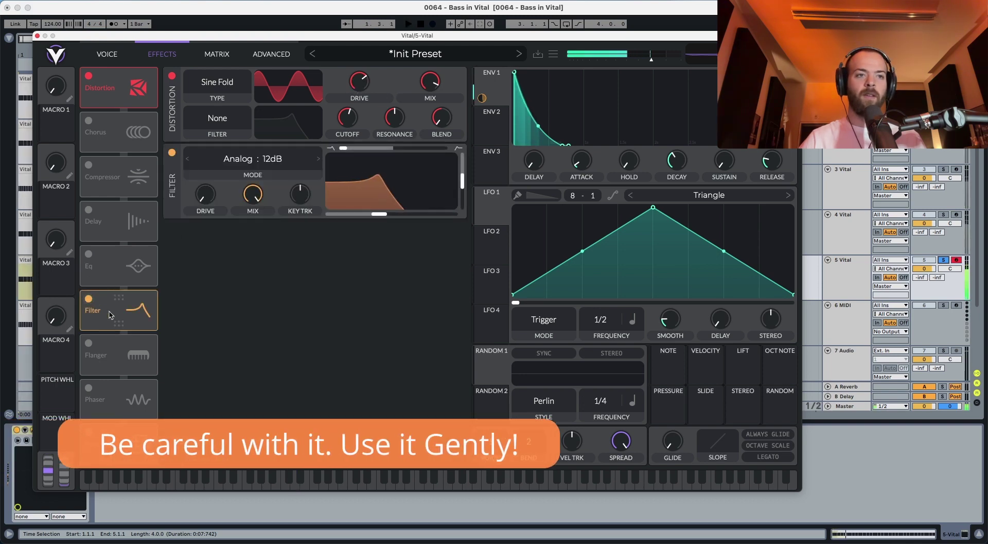
{"action": "key", "text": "space"}
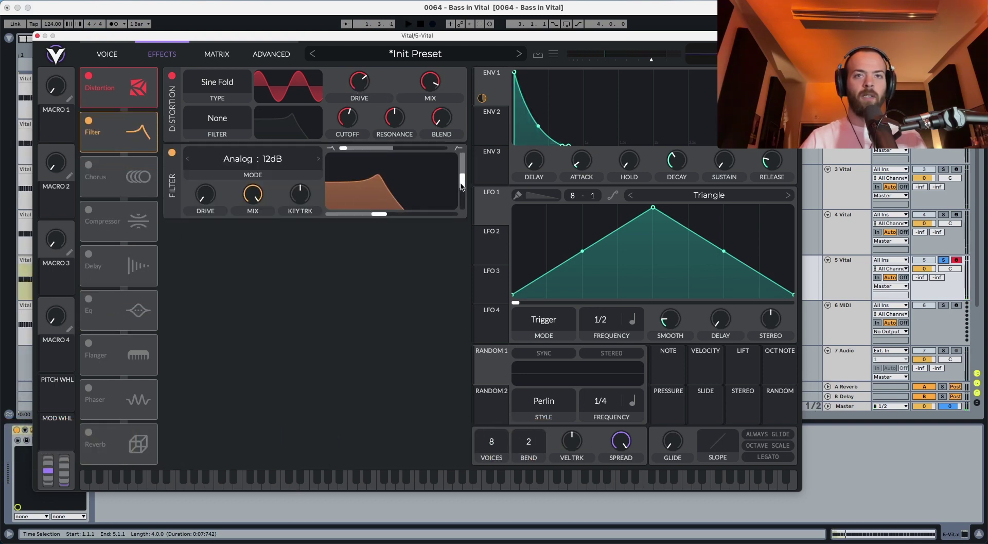
{"action": "left_click_drag", "start_coordinate": [460, 186], "coordinate": [461, 206]}
{"action": "left_click_drag", "start_coordinate": [379, 214], "coordinate": [340, 214]}
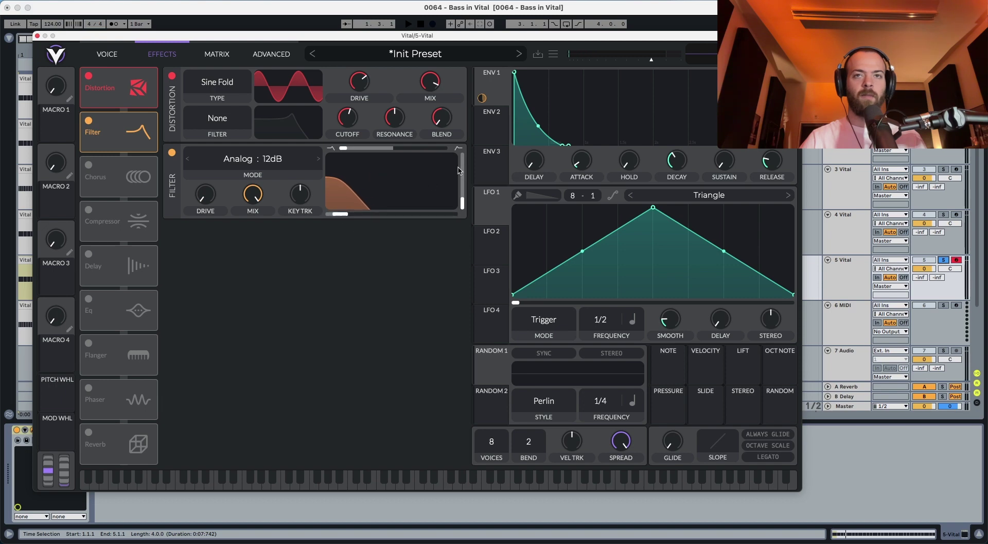
Modulate the effects filter's cutoff with Env 1 and adjust the filter's resonance during playback
{"action": "left_click_drag", "start_coordinate": [482, 98], "coordinate": [423, 148]}
{"action": "left_click_drag", "start_coordinate": [338, 212], "coordinate": [392, 201]}
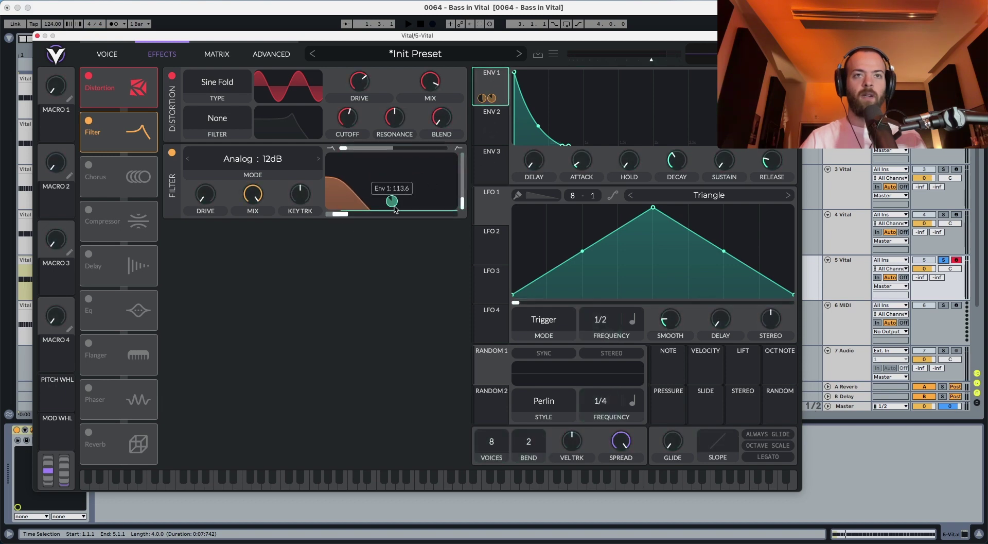
{"action": "key", "text": "space"}
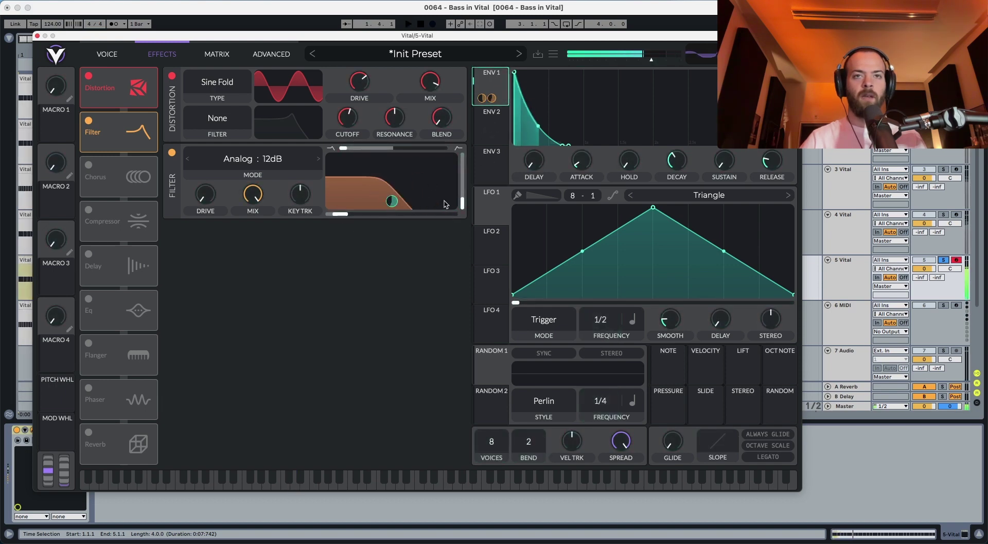
{"action": "mouse_move", "coordinate": [463, 204]}
{"action": "left_mouse_down"}
{"action": "mouse_move", "coordinate": [462, 188]}
{"action": "mouse_move", "coordinate": [454, 211]}
{"action": "left_mouse_up"}
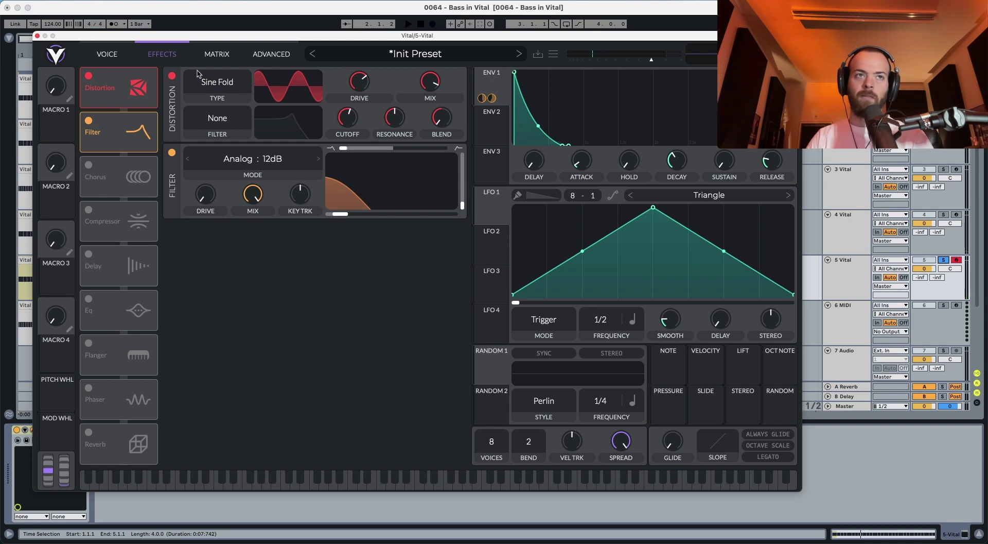
Try the effects filter with its resonance raised to about 46% during playback
{"action": "left_click", "coordinate": [107, 54]}
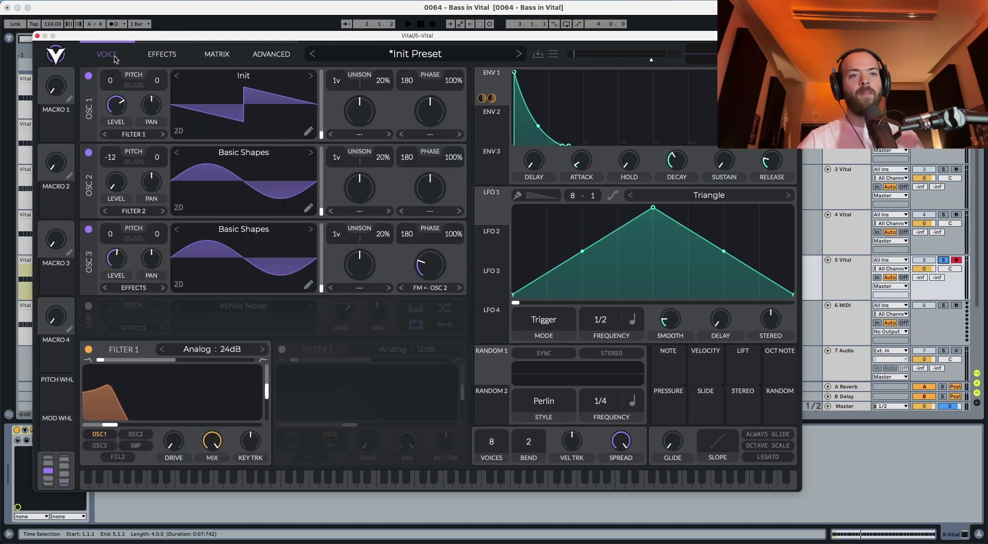
{"action": "left_click", "coordinate": [145, 56]}
{"action": "left_click_drag", "start_coordinate": [462, 208], "coordinate": [463, 174]}
{"action": "key", "text": "space"}
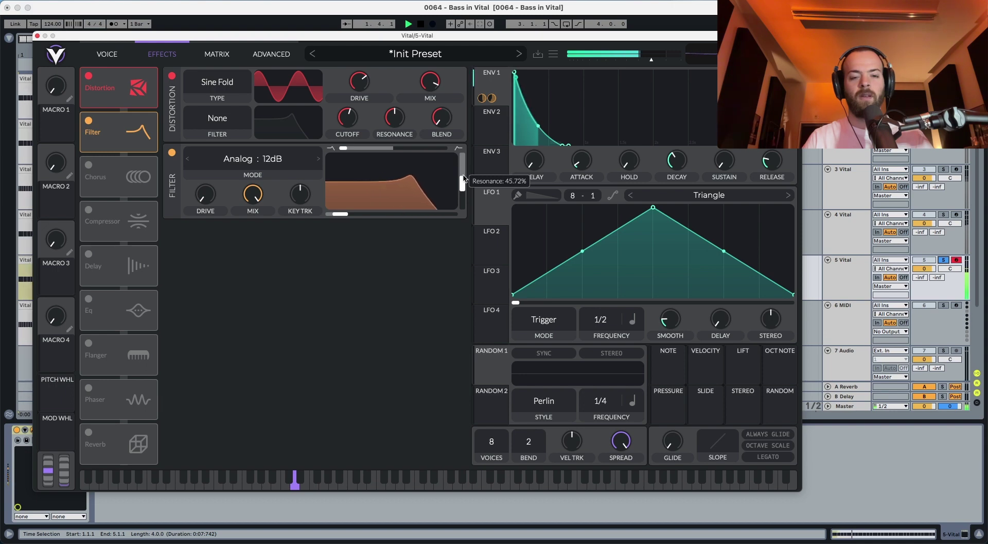
{"action": "key", "text": "space"}
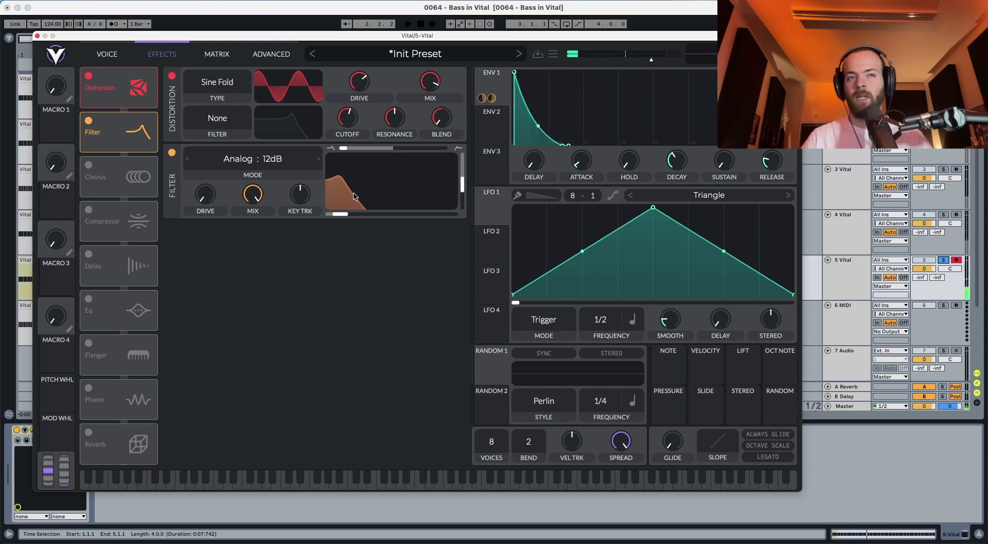
Switch the effects filter to Analog 24dB and lower its resonance to about 25% while auditioning
{"action": "key", "text": "space"}
{"action": "left_click", "coordinate": [317, 160]}
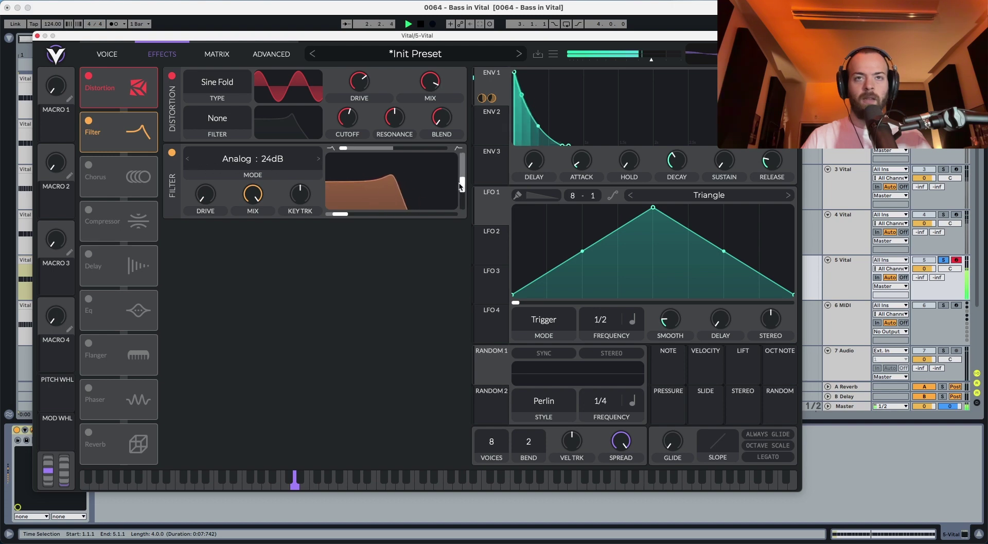
{"action": "left_click_drag", "start_coordinate": [462, 183], "coordinate": [461, 204]}
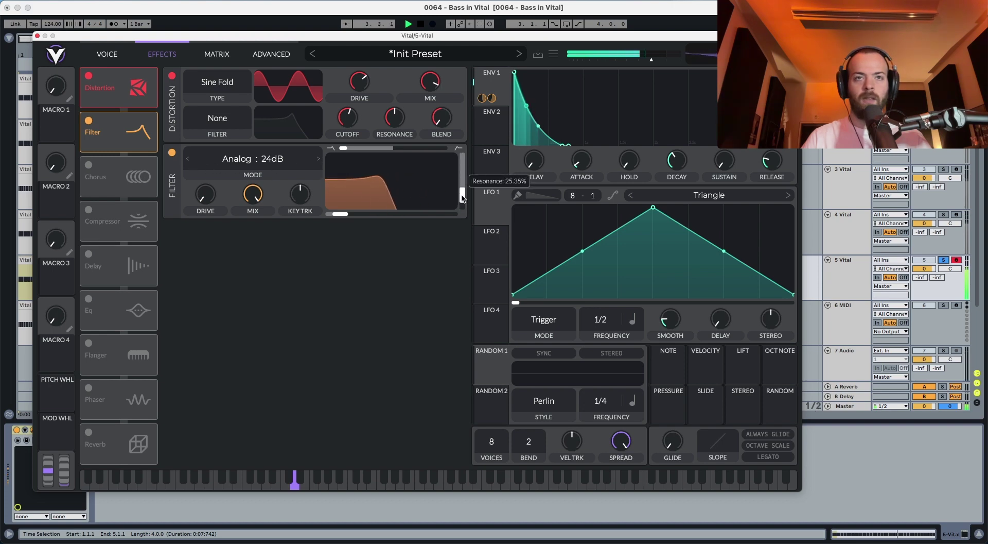
{"action": "key", "text": "space"}
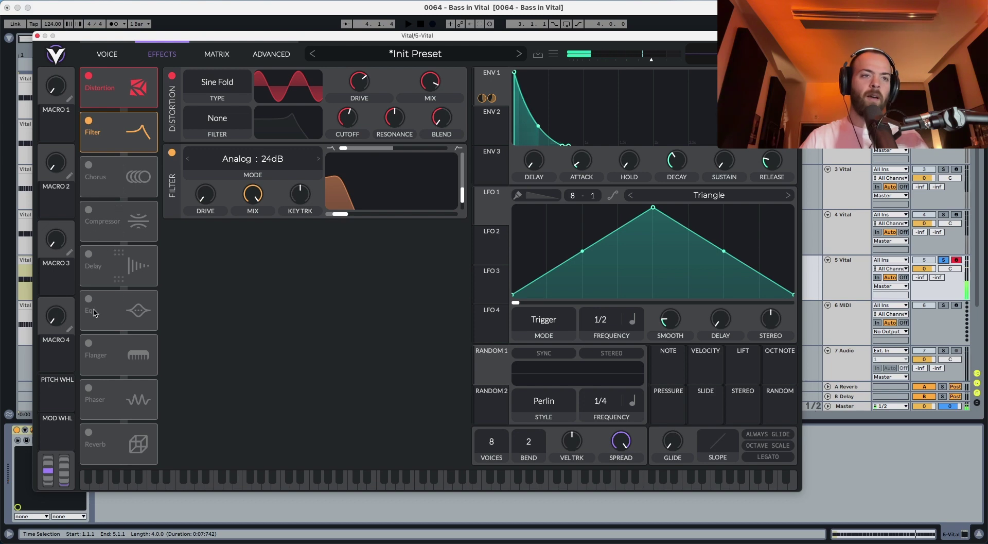
Try the Compressor between Distortion and Filter in the effects chain during playback
{"action": "left_click", "coordinate": [90, 210]}
{"action": "left_click_drag", "start_coordinate": [93, 213], "coordinate": [106, 129]}
{"action": "key", "text": "space"}
{"action": "left_click", "coordinate": [89, 120]}
{"action": "key", "text": "space"}
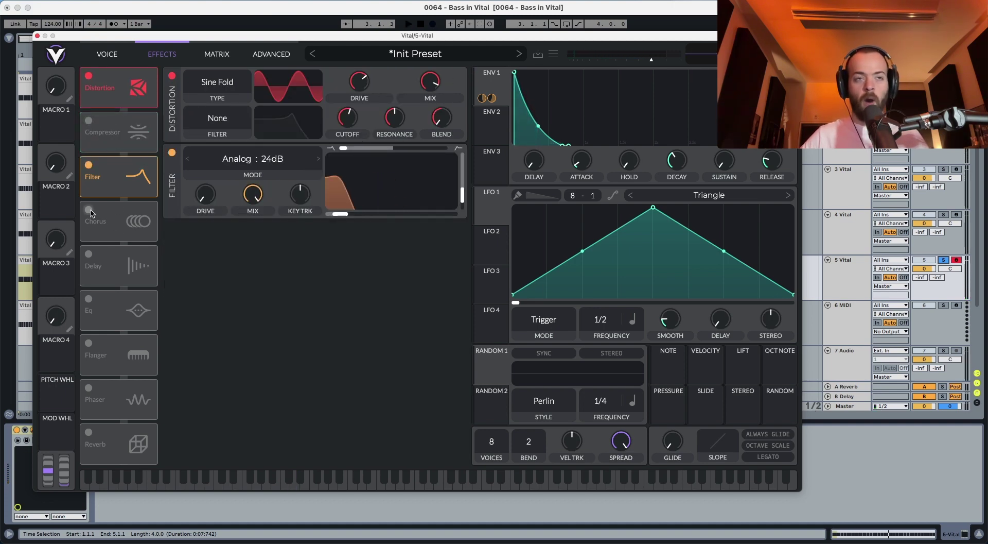
Enable the Chorus effect after the filter and reduce its mix while auditioning
{"action": "left_click", "coordinate": [89, 210]}
{"action": "key", "text": "space"}
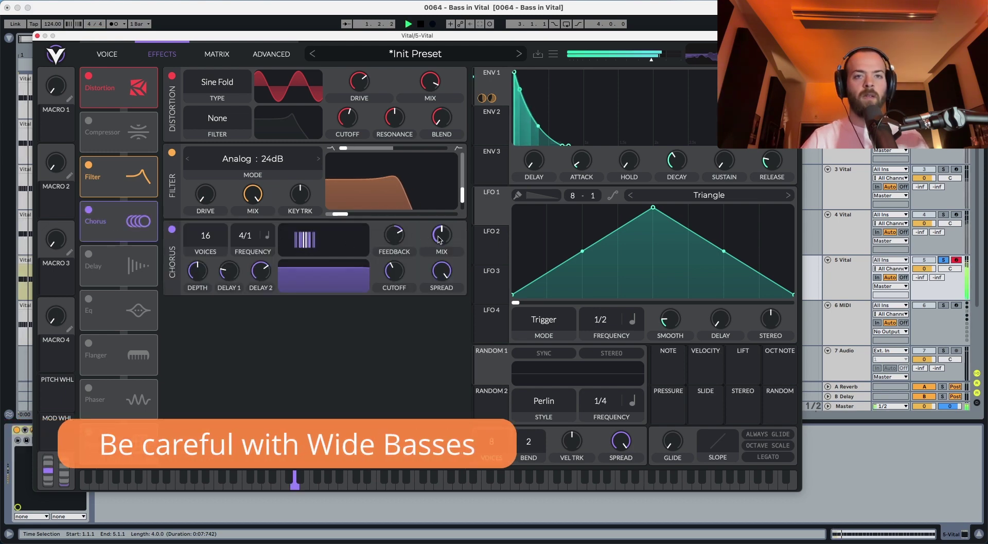
{"action": "left_click_drag", "start_coordinate": [439, 239], "coordinate": [430, 277]}
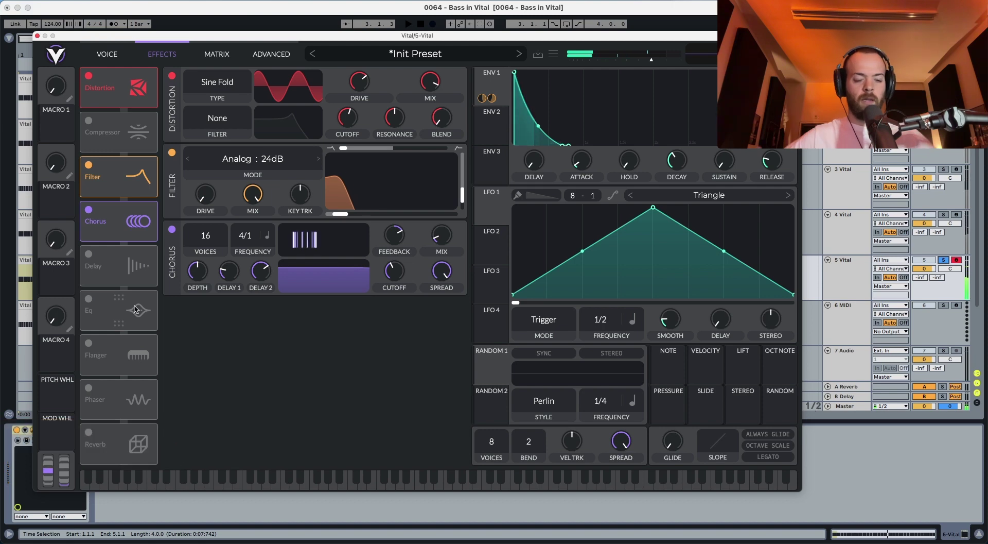
Enable the Flanger effect directly after Chorus and turn its depth down to zero
{"action": "left_click", "coordinate": [93, 359]}
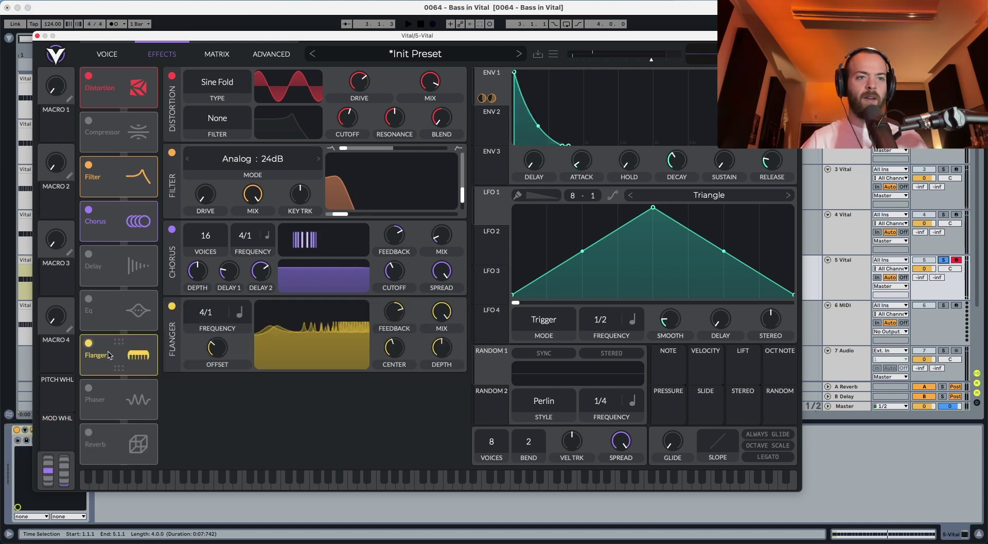
{"action": "left_click_drag", "start_coordinate": [93, 359], "coordinate": [105, 258]}
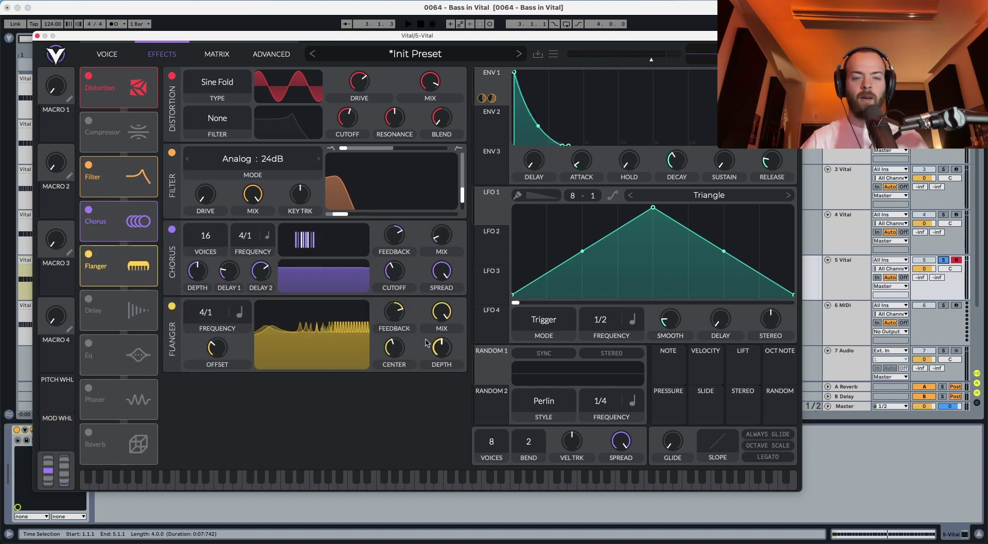
{"action": "left_click_drag", "start_coordinate": [442, 348], "coordinate": [434, 417]}
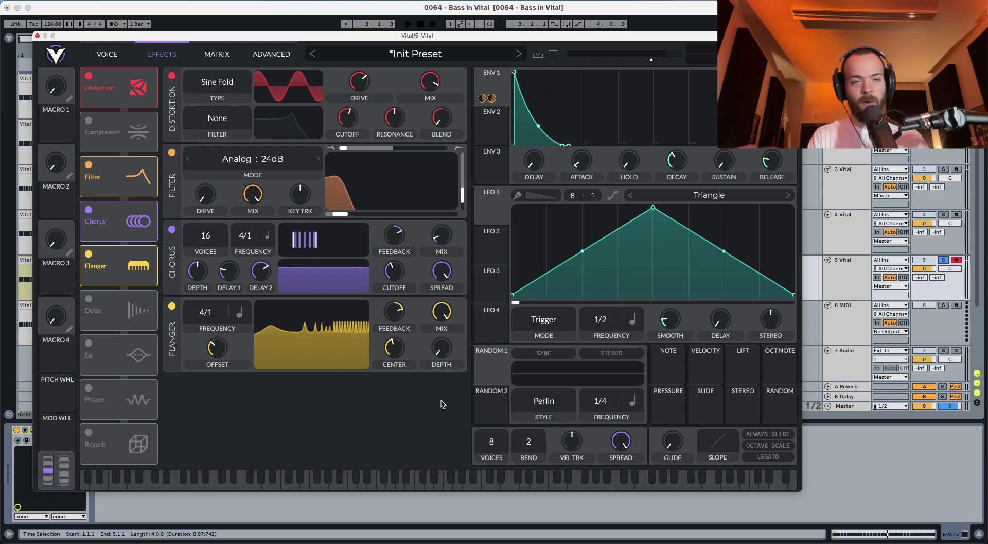
Retune the Flanger's center frequency and lower its feedback and mix while auditioning the bass
{"action": "key", "text": "space"}
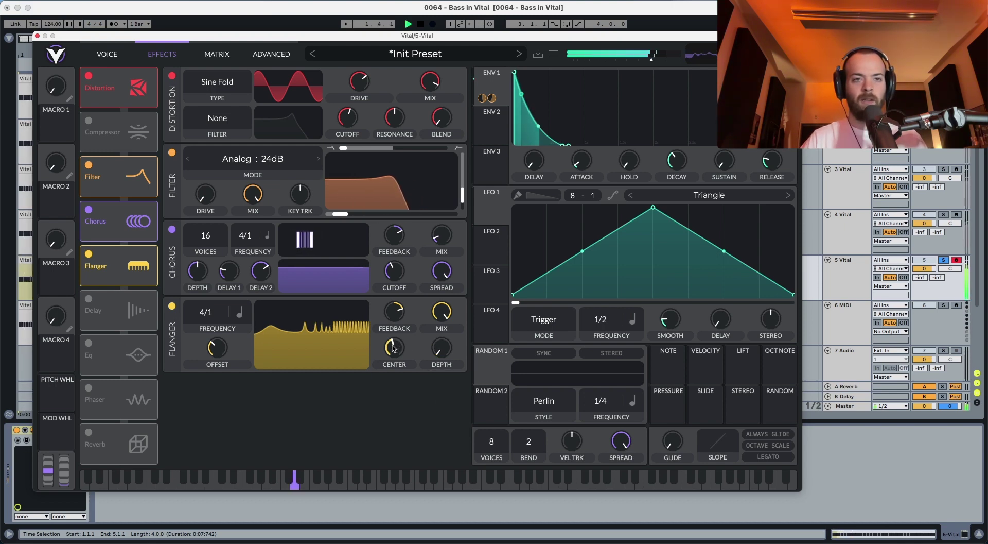
{"action": "left_click_drag", "start_coordinate": [393, 344], "coordinate": [392, 355]}
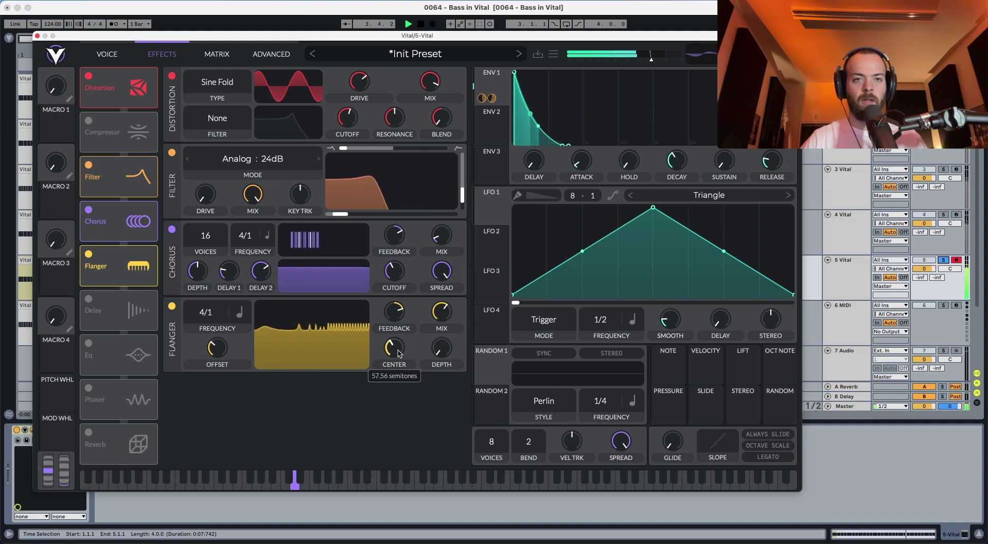
{"action": "left_click_drag", "start_coordinate": [395, 349], "coordinate": [397, 348]}
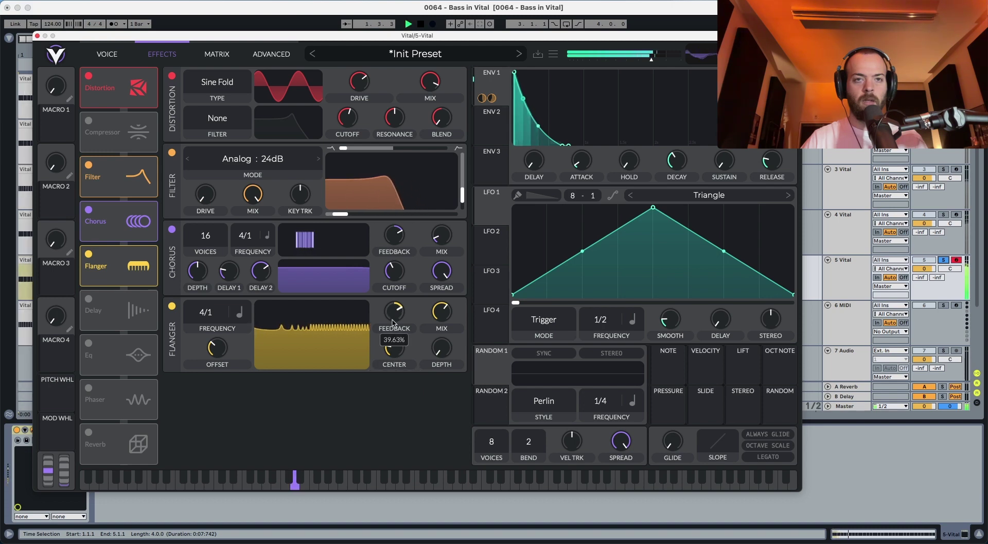
{"action": "left_click_drag", "start_coordinate": [395, 311], "coordinate": [392, 346]}
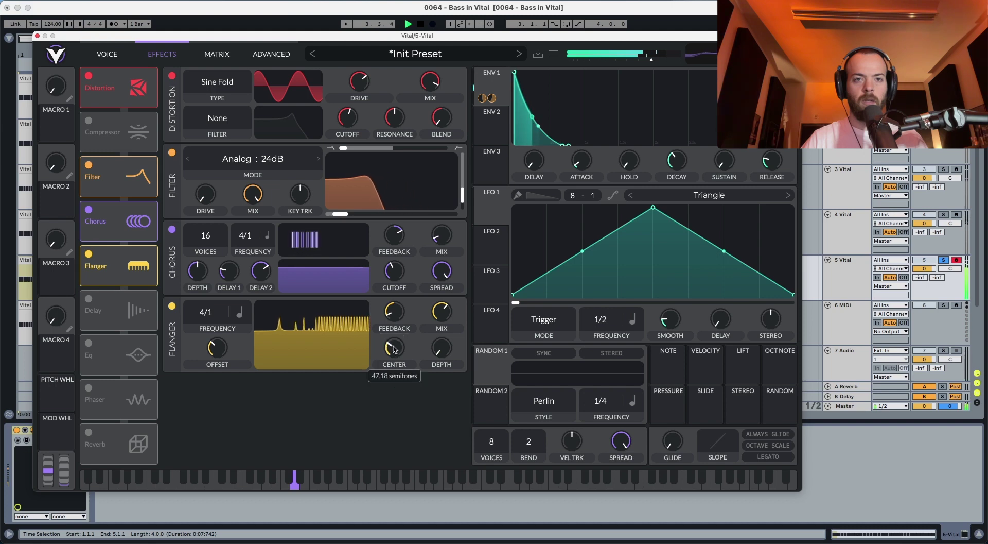
{"action": "left_click_drag", "start_coordinate": [433, 313], "coordinate": [430, 333]}
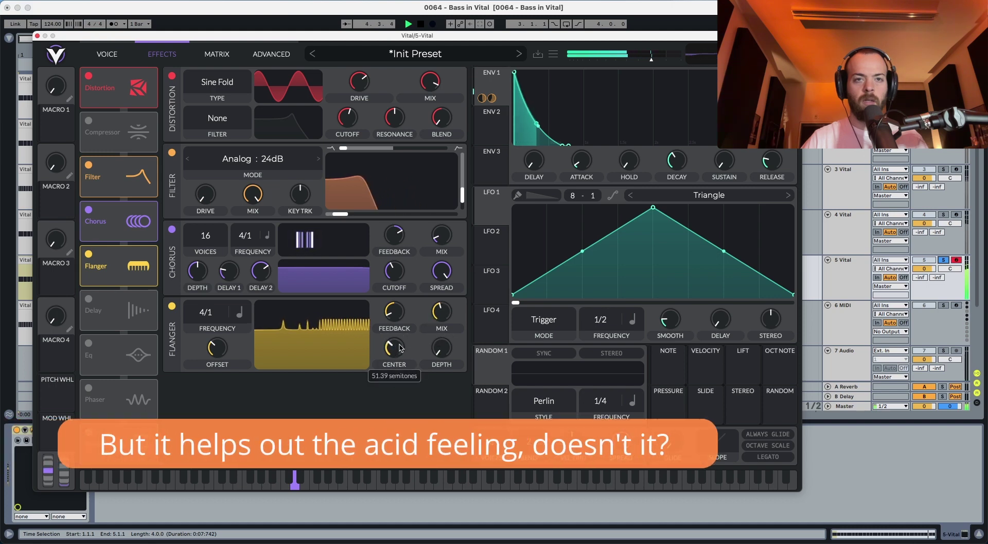
{"action": "left_click_drag", "start_coordinate": [436, 313], "coordinate": [435, 321]}
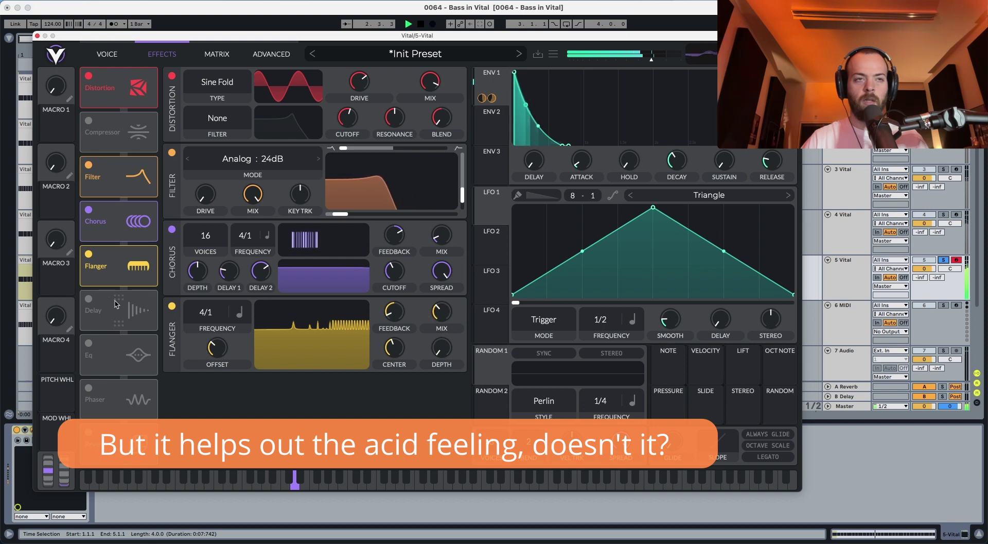
Try an EQ low cut after the Flanger, raising its cutoff during playback, and switch the EQ off
{"action": "left_click", "coordinate": [108, 355]}
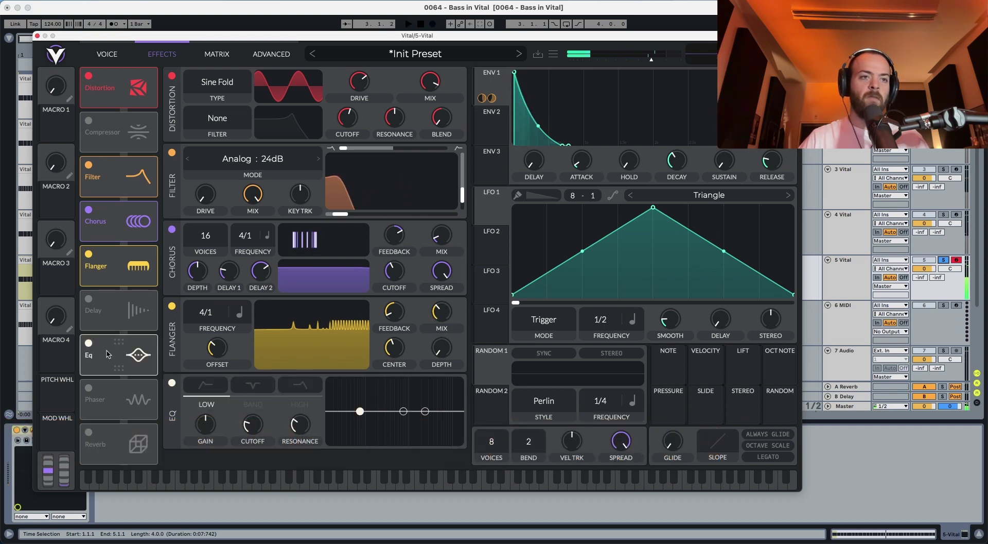
{"action": "left_click", "coordinate": [204, 380]}
{"action": "key", "text": "space"}
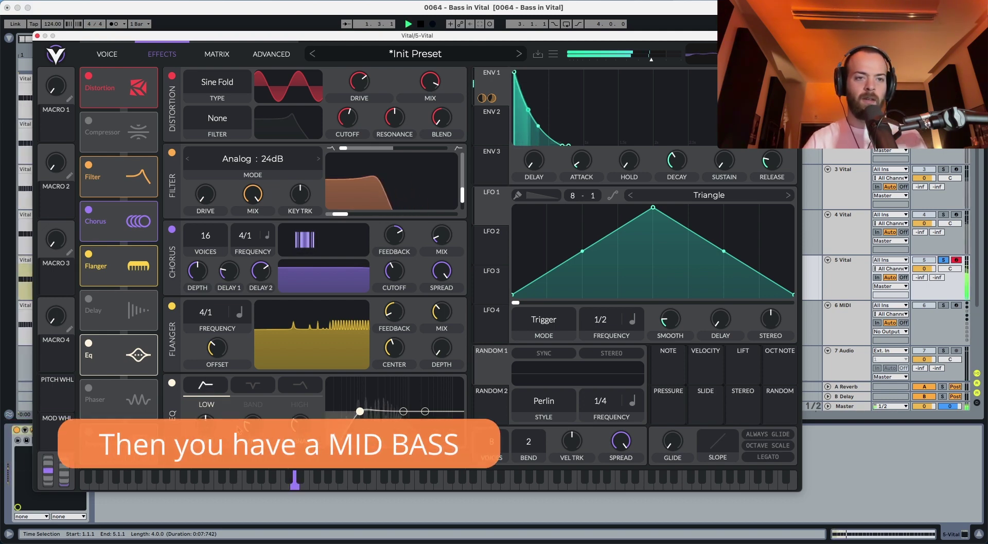
{"action": "left_click_drag", "start_coordinate": [240, 430], "coordinate": [247, 424]}
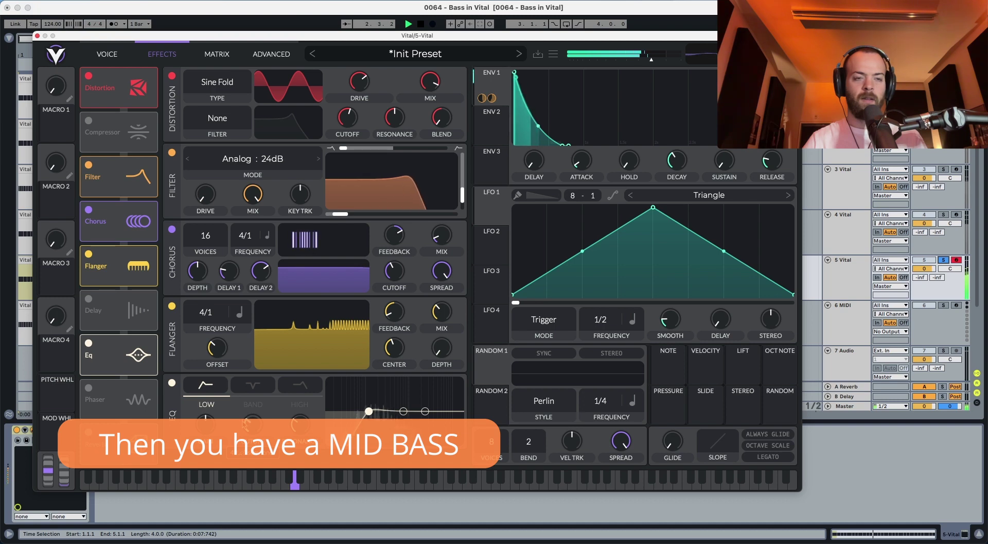
{"action": "key", "text": "space"}
{"action": "left_click", "coordinate": [89, 344]}
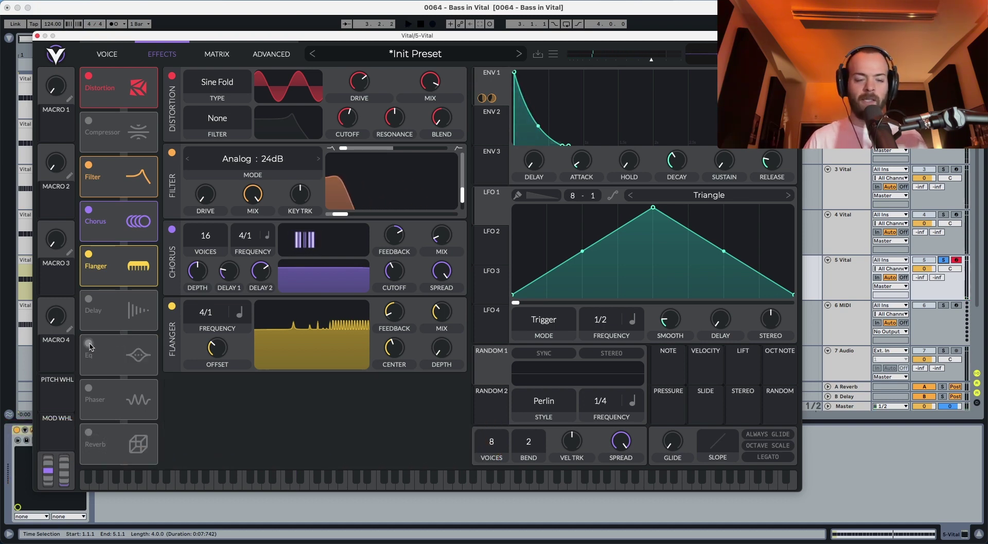
Play back the fifth bass through Distortion, Filter, Chorus and Flanger to hear the finished sound
{"action": "key", "text": "space"}
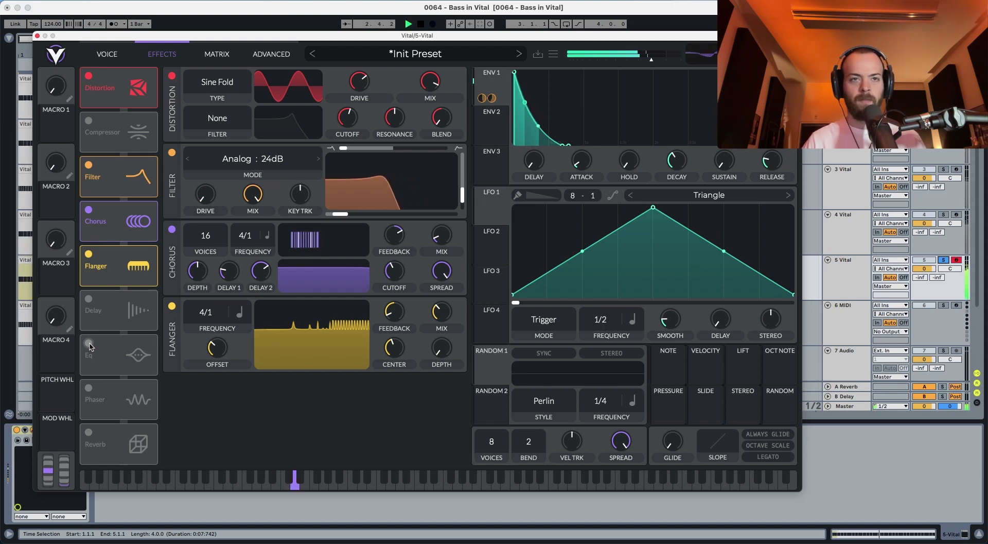
{"action": "key", "text": "space"}
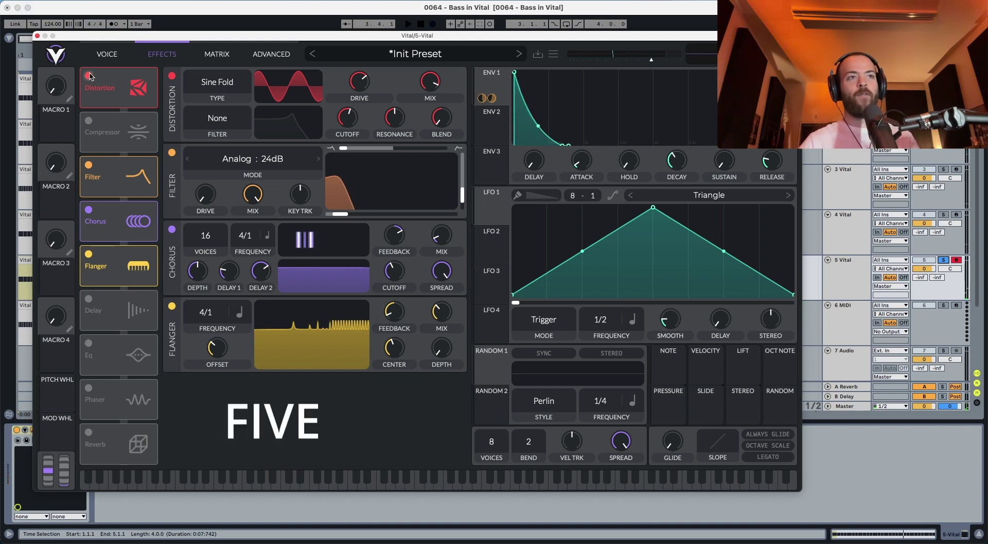
{"action": "key", "text": "space"}
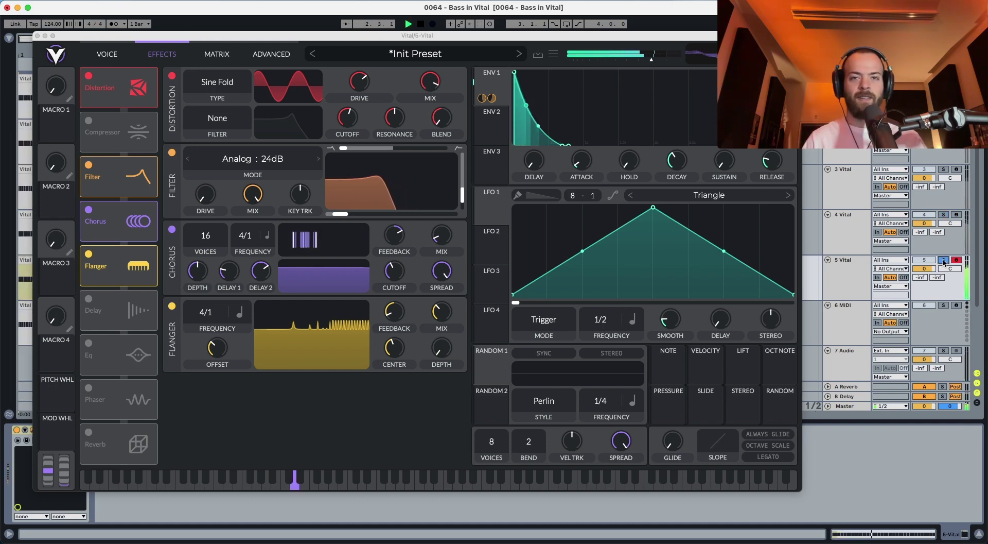
{"action": "key", "text": "space"}
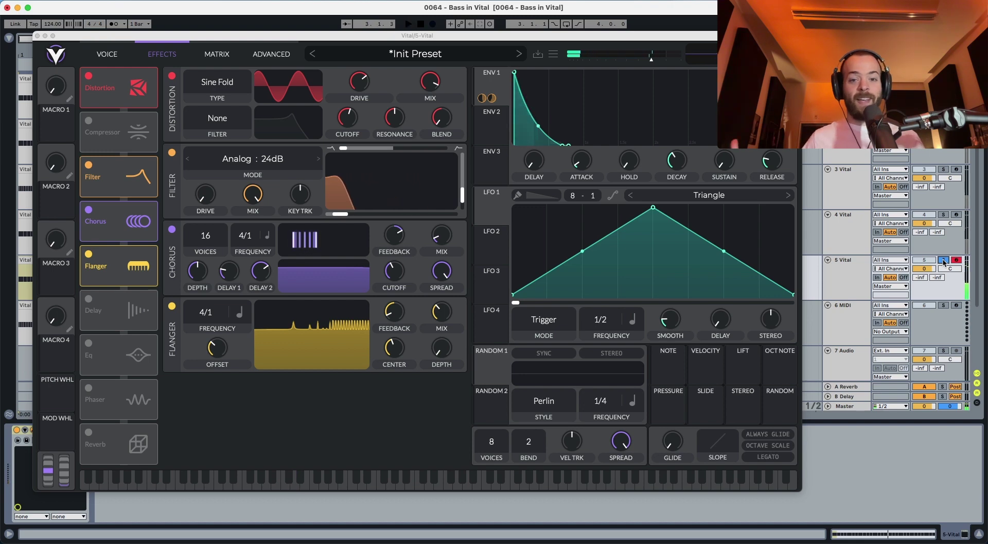